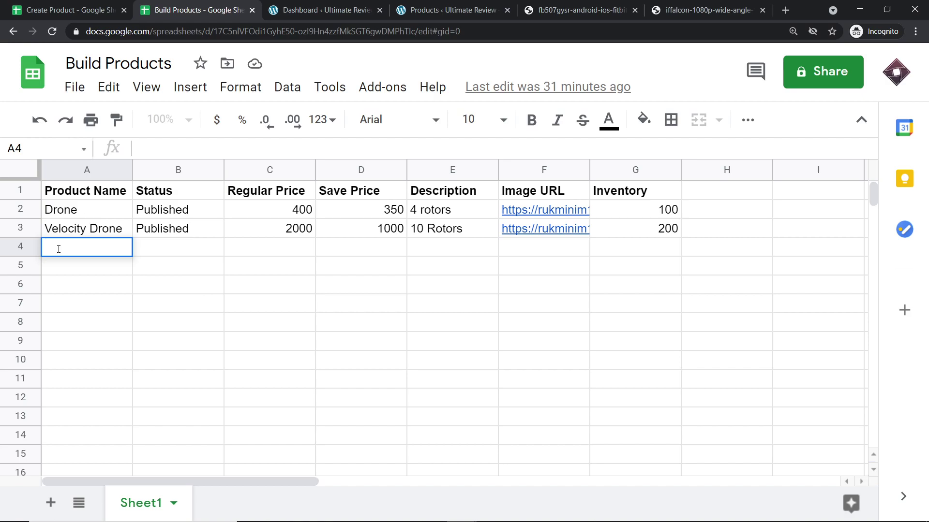
# - Add a new product in row 4 named Smart Watch with the status Published
pyautogui.write('Smart Watch')
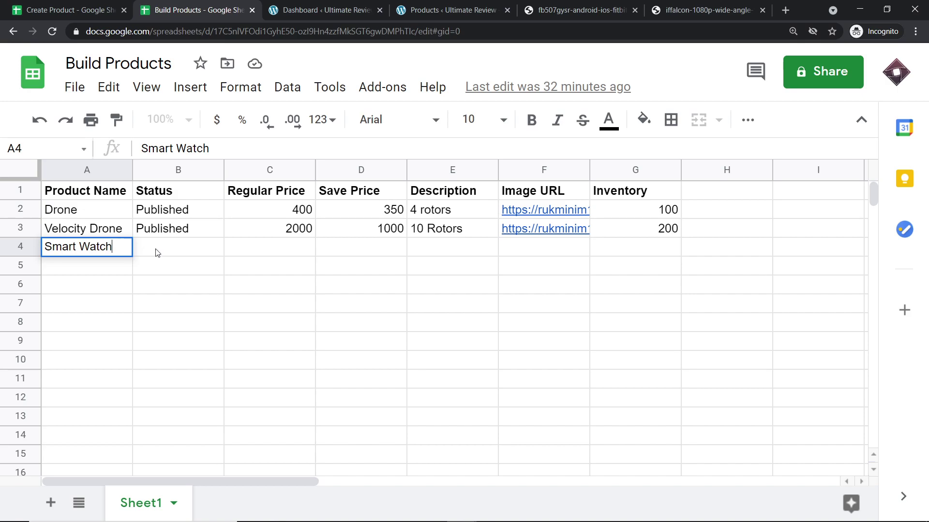
pyautogui.click(163, 251)
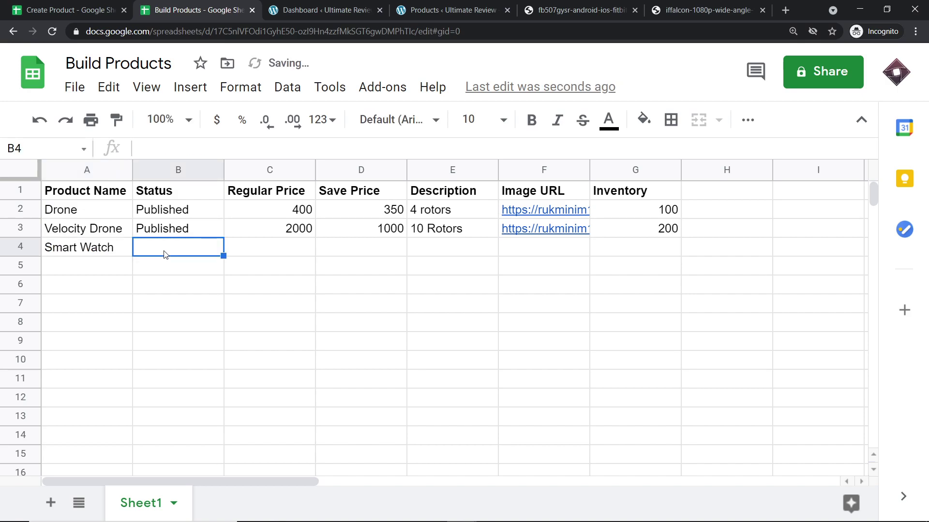
pyautogui.write('Published')
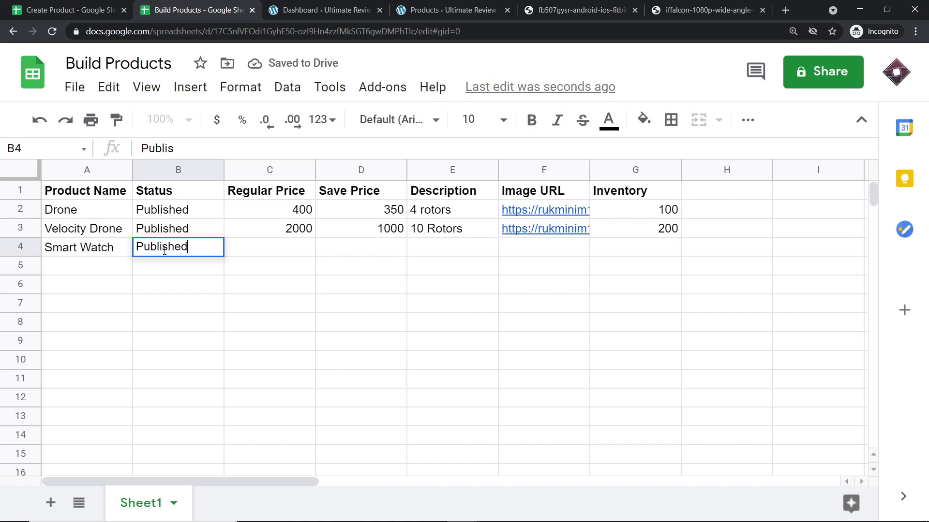
pyautogui.press('Tab')
# - Enter a regular price of 500 and a save price of 250 for the Smart Watch
pyautogui.click(305, 250)
pyautogui.write('4000')
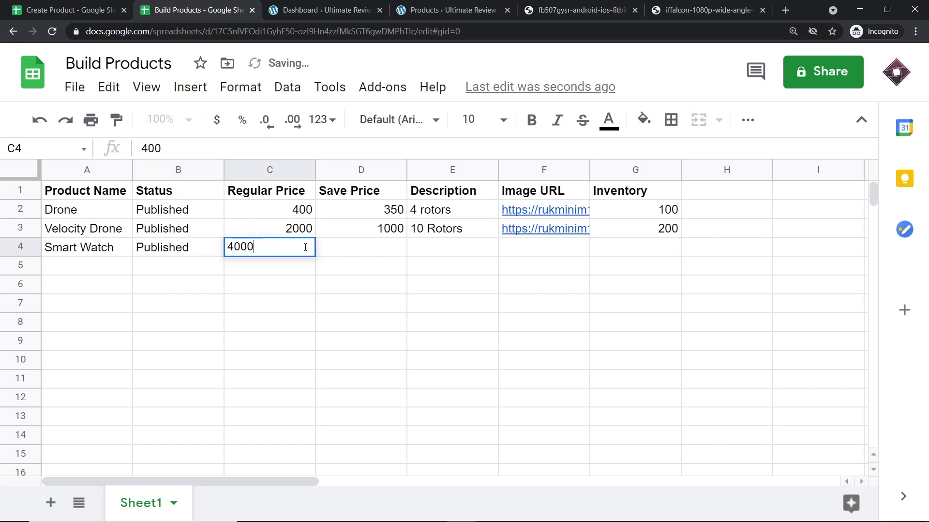
pyautogui.press('BackSpace')
pyautogui.press('BackSpace')
pyautogui.press('BackSpace')
pyautogui.press('BackSpace')
pyautogui.write('500')
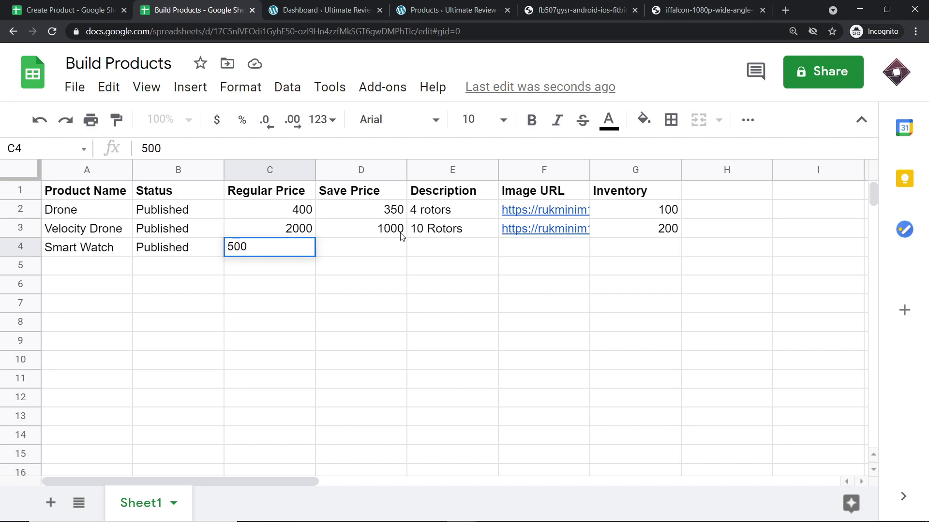
pyautogui.click(393, 251)
pyautogui.write('250')
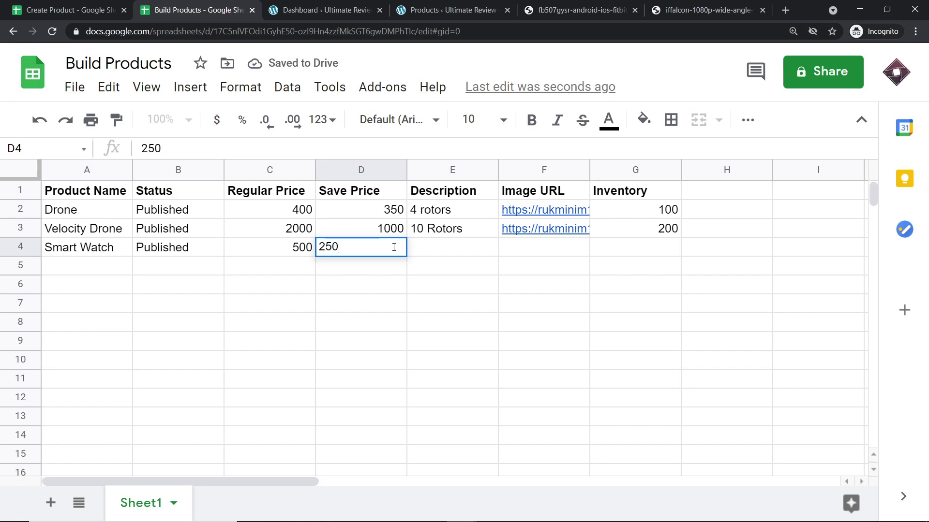
# - Enter "12 Blades. Lithium Battery" as the Smart Watch description
pyautogui.click(451, 247)
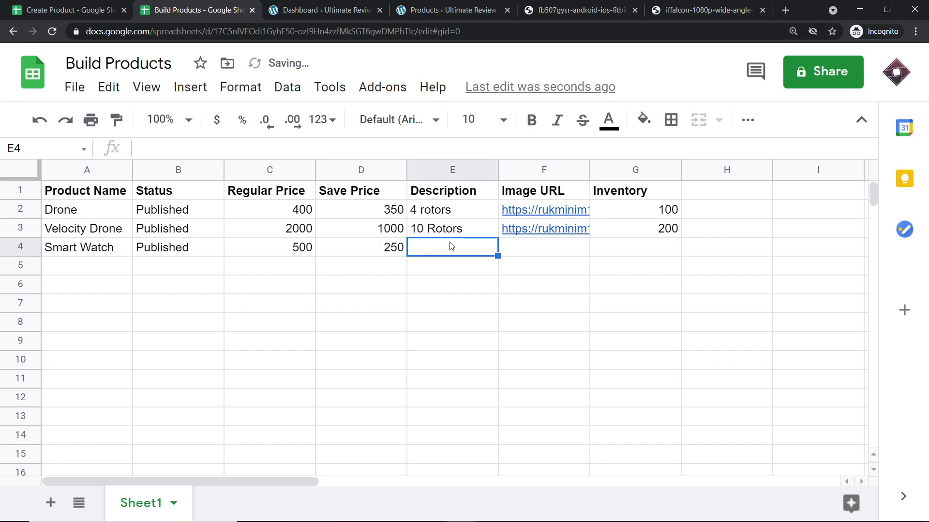
pyautogui.write('12 Blad')
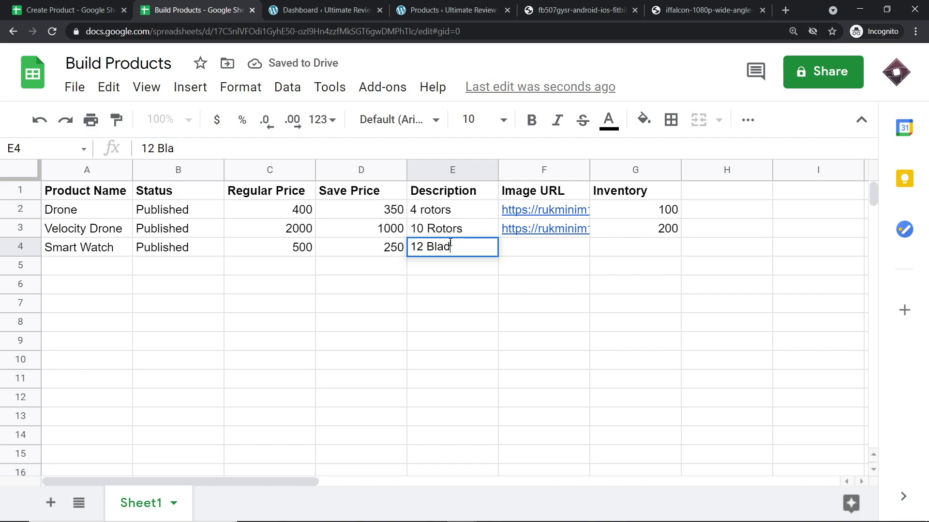
pyautogui.write('es. Lithium Battery')
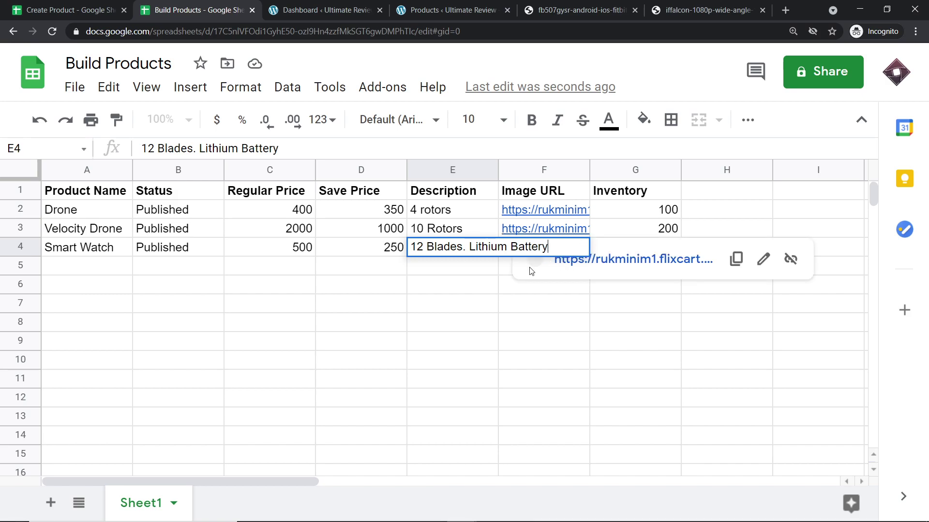
pyautogui.press('Return')
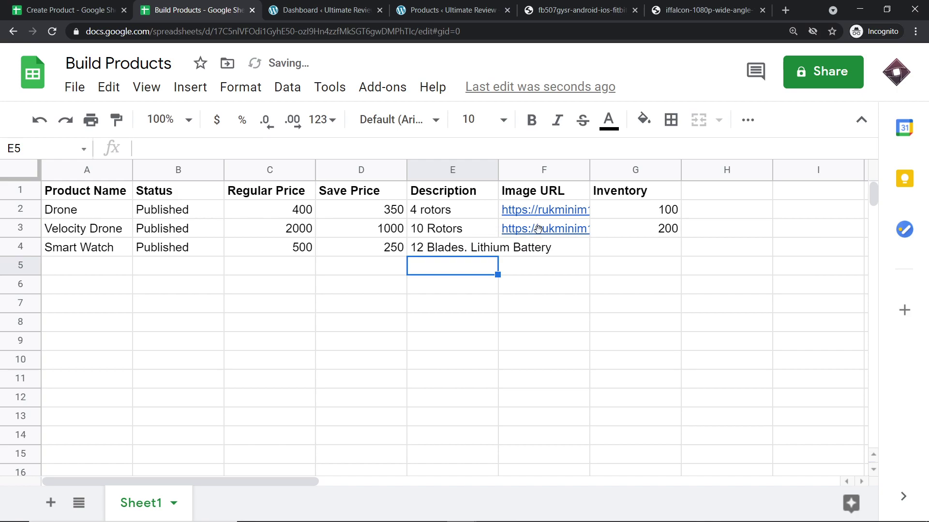
# - Copy the web address of the open smartwatch image and paste it as the Smart Watch's image URL in F4
pyautogui.click(537, 229)
pyautogui.click(508, 249)
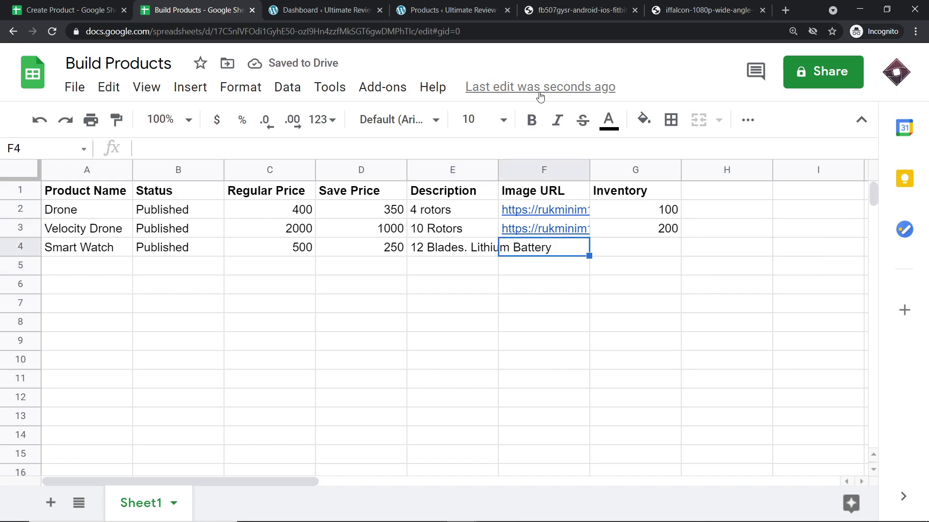
pyautogui.click(565, 13)
pyautogui.rightClick(454, 34)
pyautogui.click(483, 98)
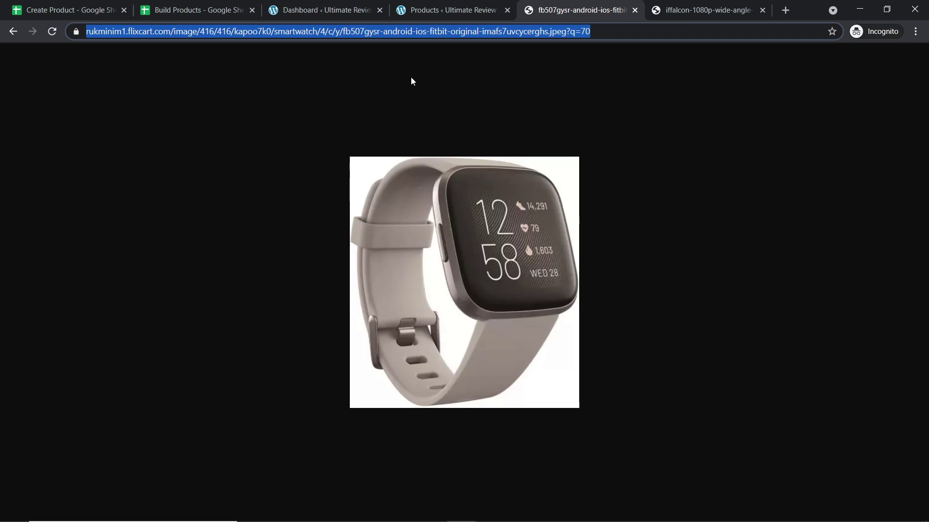
pyautogui.click(197, 7)
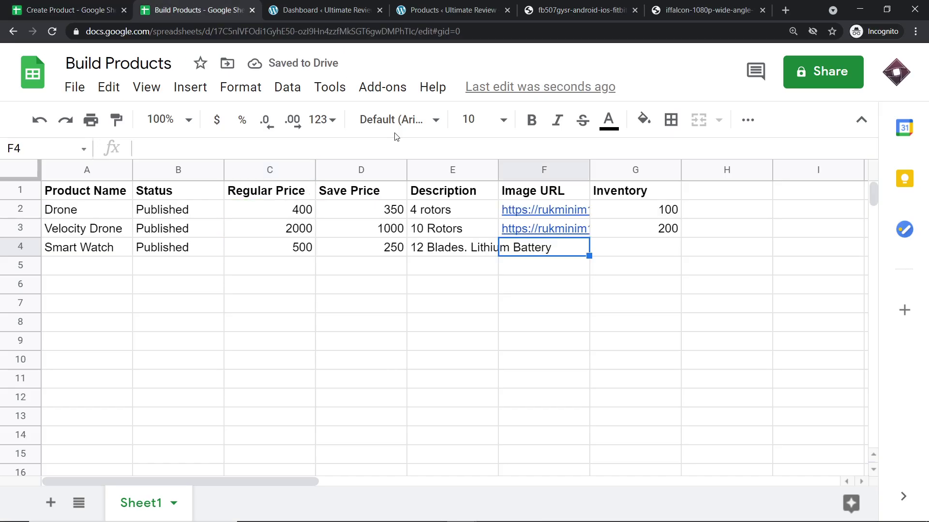
pyautogui.hotkey('ctrl', 'v')
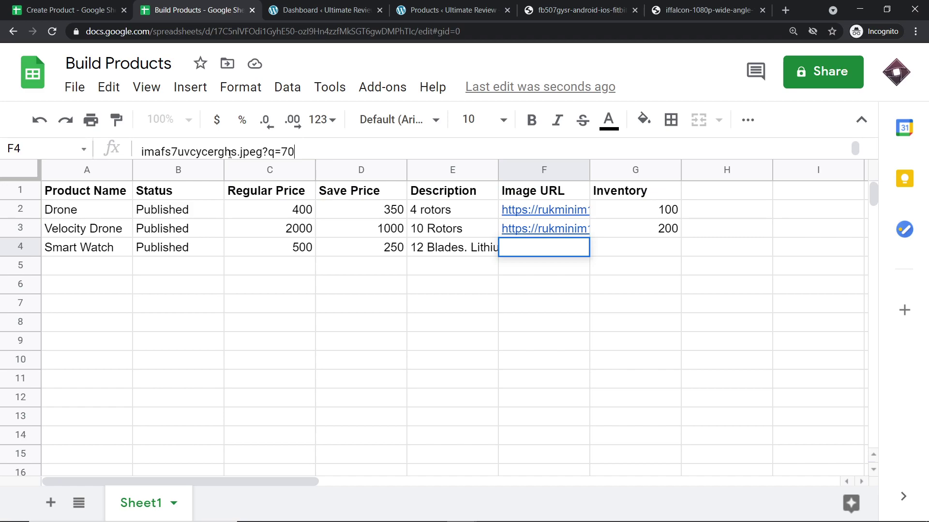
pyautogui.click(452, 306)
# - Set the Smart Watch's inventory to 100
pyautogui.click(641, 249)
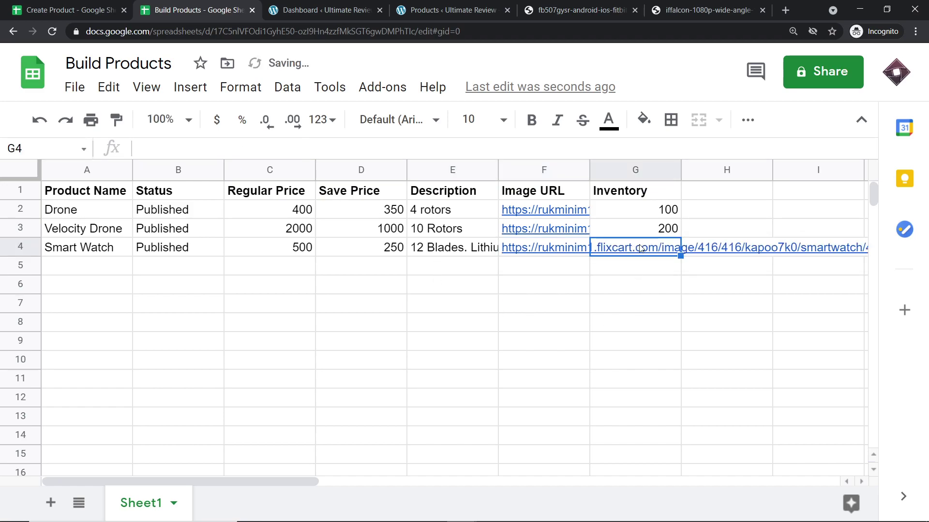
pyautogui.write('100')
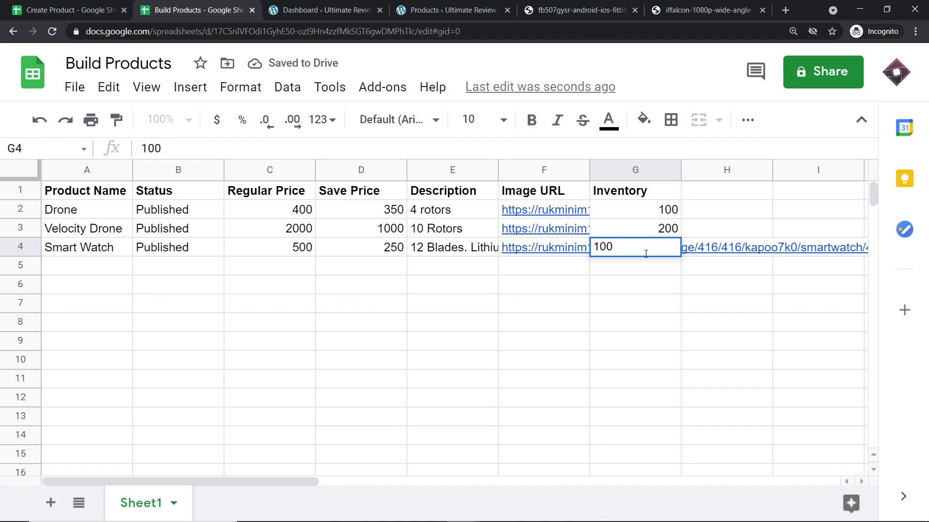
pyautogui.click(470, 346)
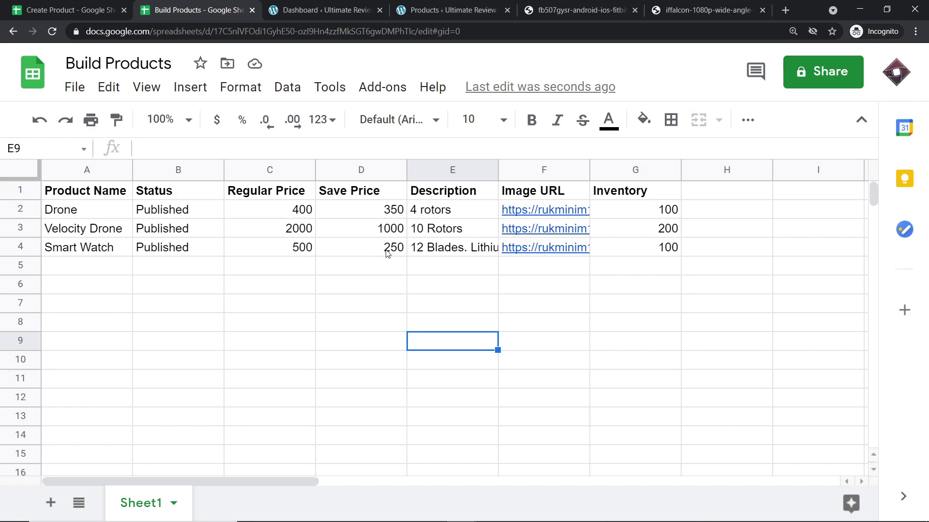
# - Review the Smart Watch's description and image URL, and compare the link with the source image page
pyautogui.click(464, 251)
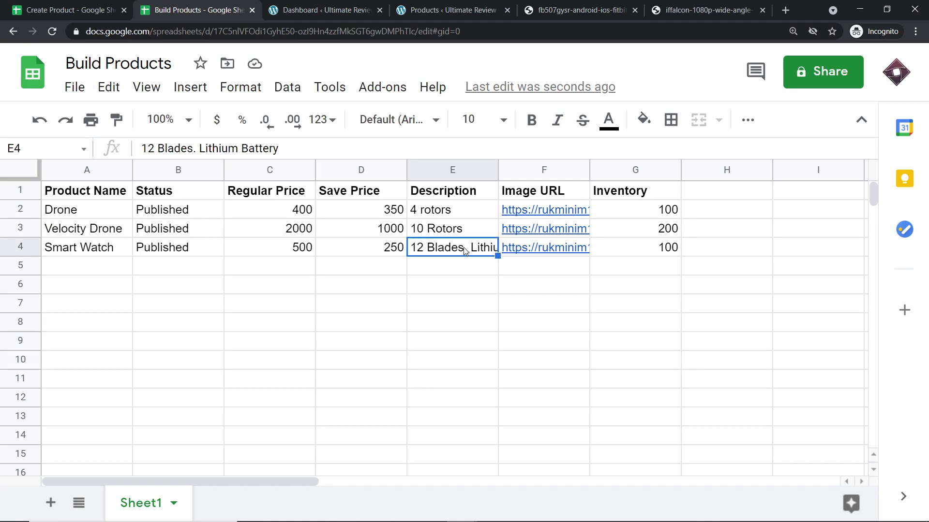
pyautogui.click(530, 249)
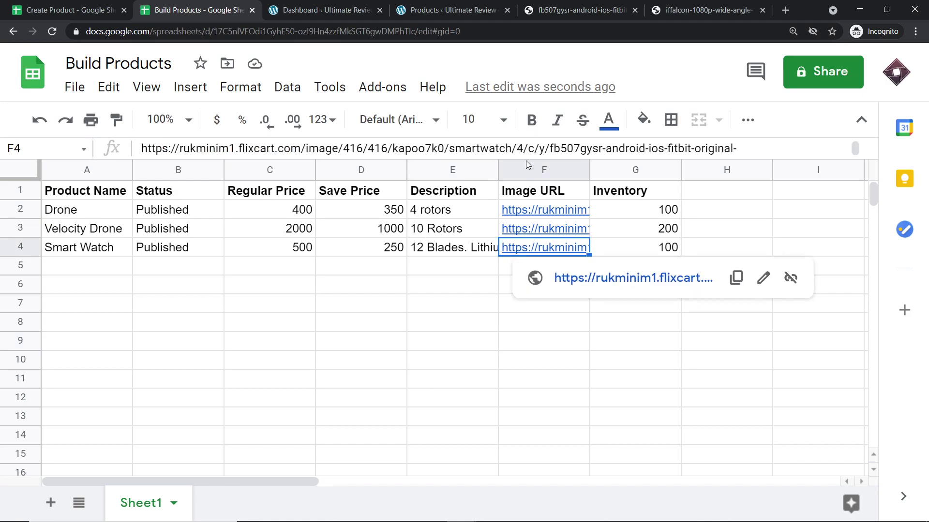
pyautogui.click(557, 7)
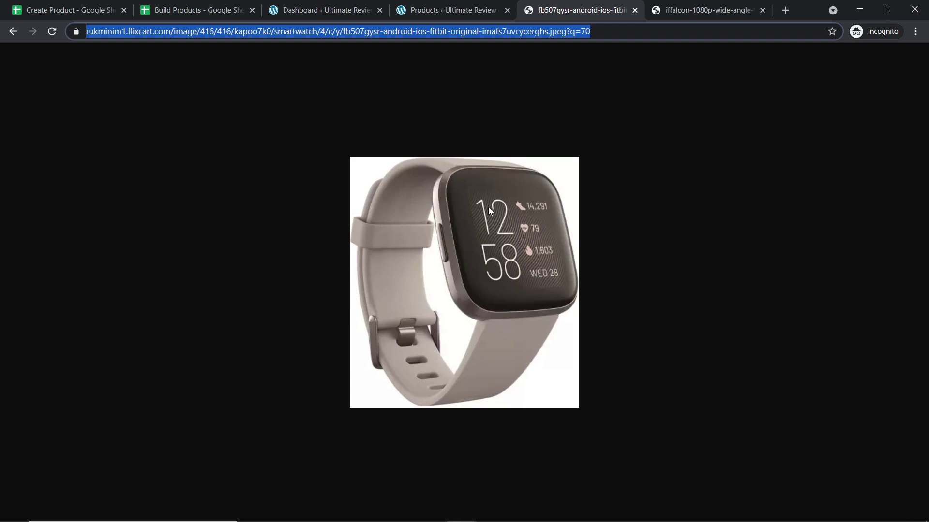
pyautogui.click(249, 3)
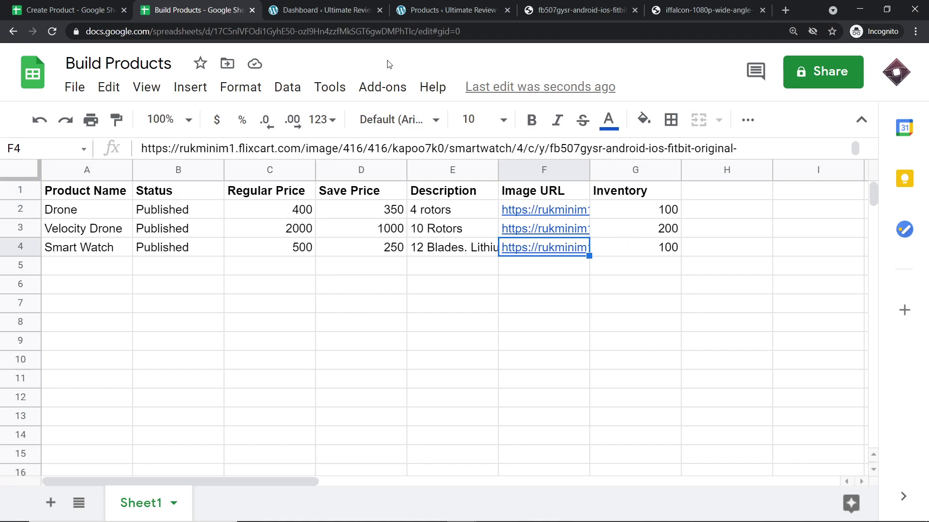
# - Switch to the WordPress products list and reload it to check for the new product
pyautogui.click(435, 4)
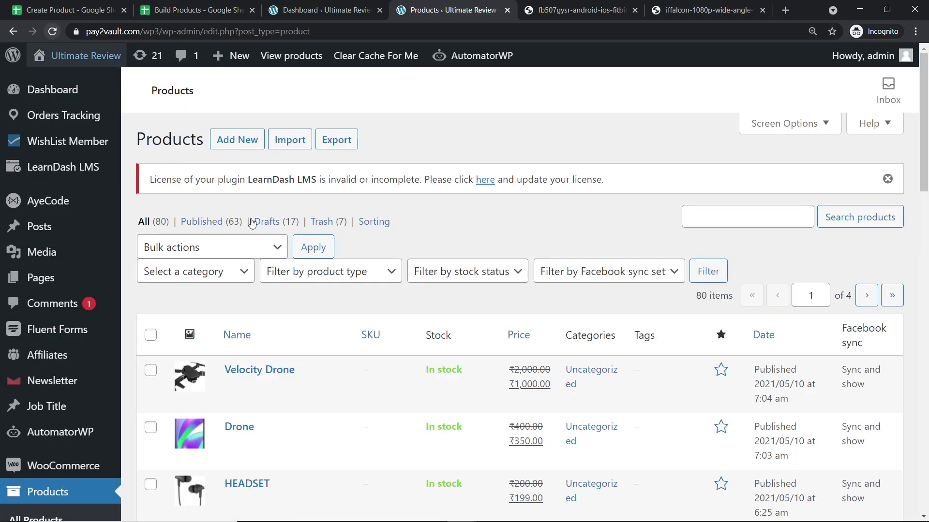
pyautogui.click(52, 31)
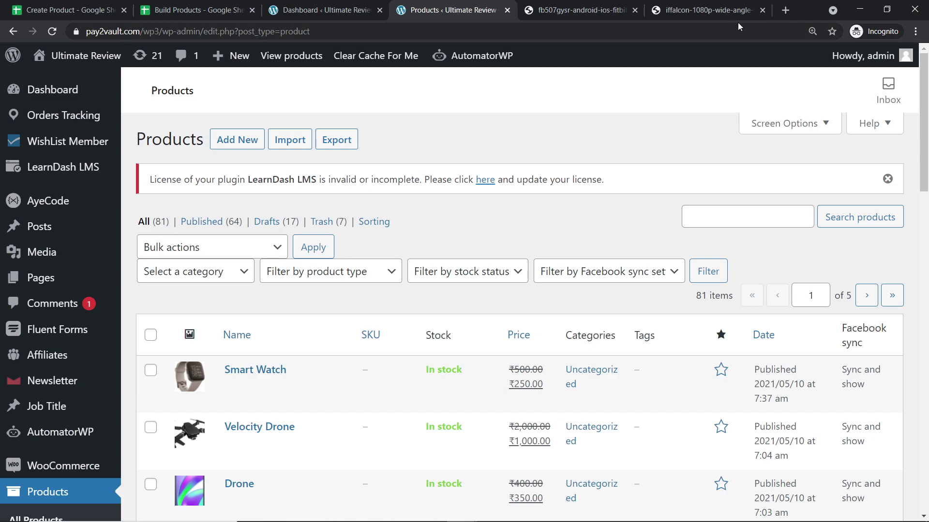
# - Sign in at pabbly.com in a new browser tab and open the Connect application
pyautogui.click(788, 8)
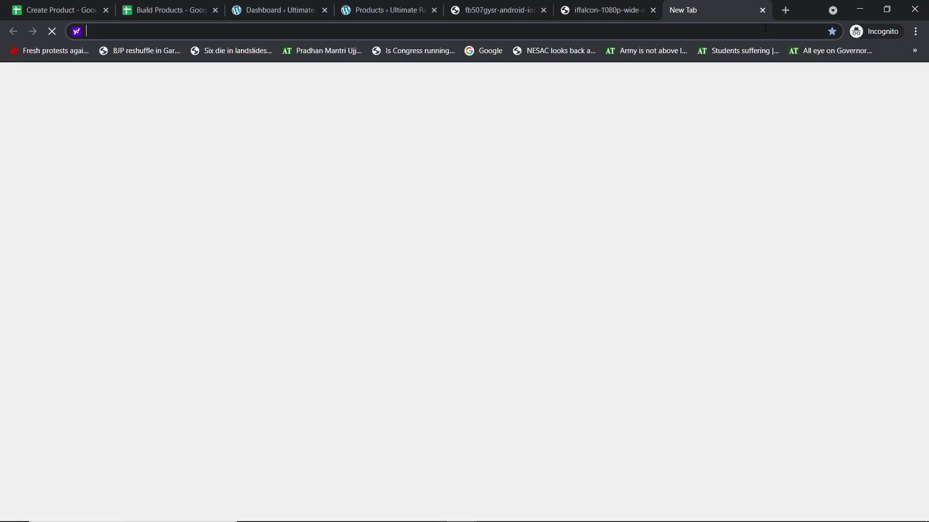
pyautogui.write('p')
pyautogui.press('Return')
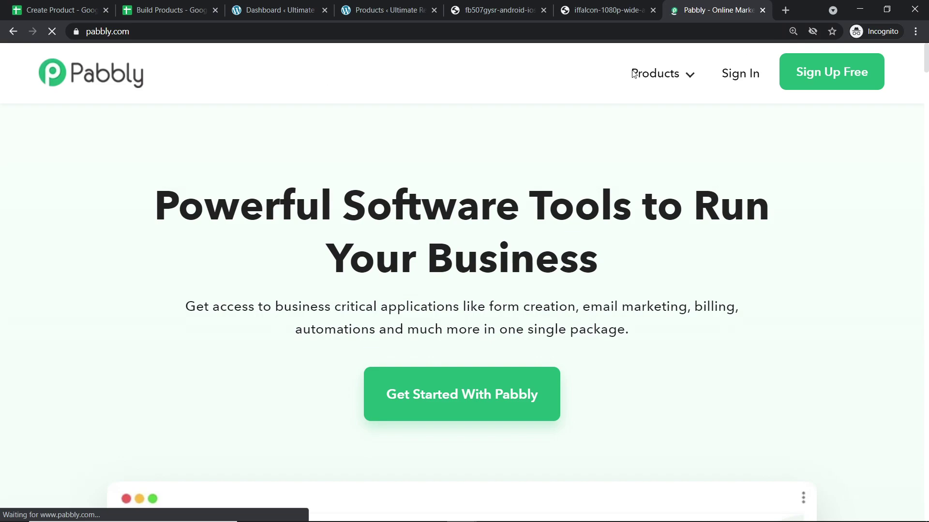
pyautogui.click(742, 74)
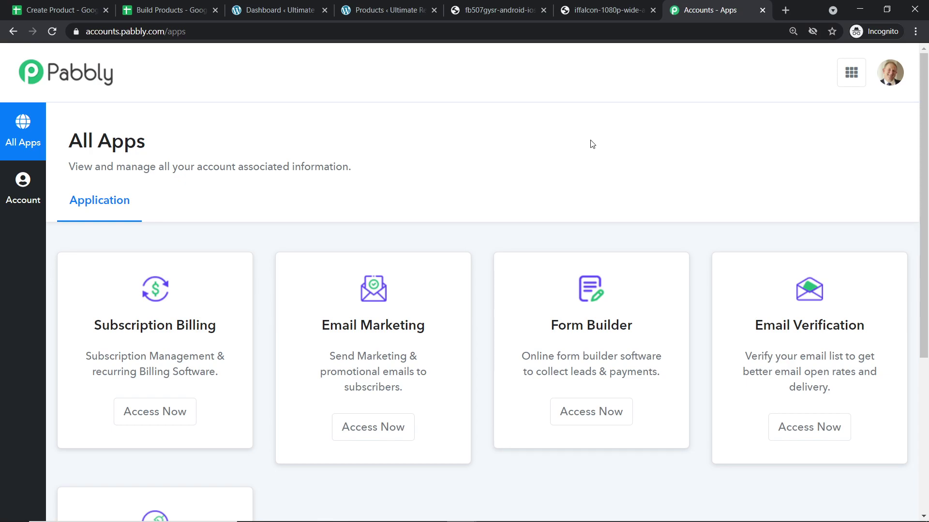
pyautogui.scroll(-5, 591, 144)
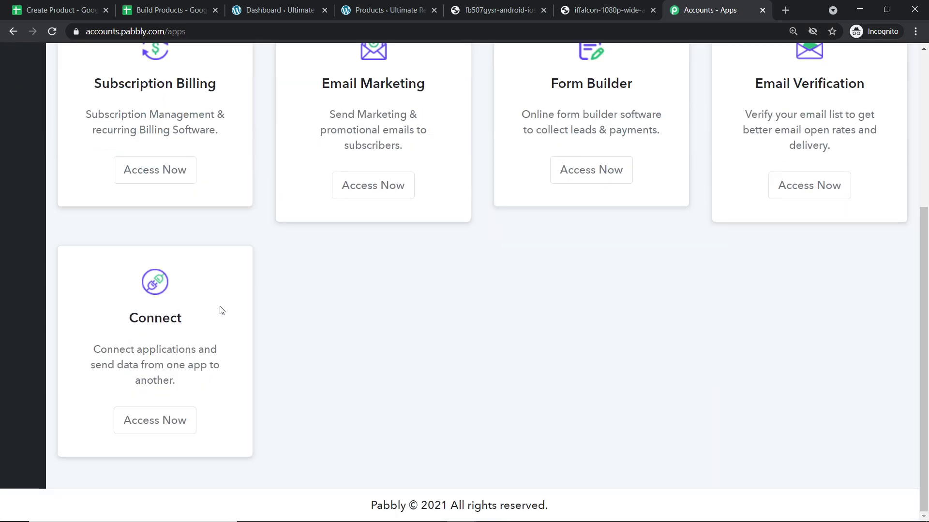
pyautogui.click(160, 419)
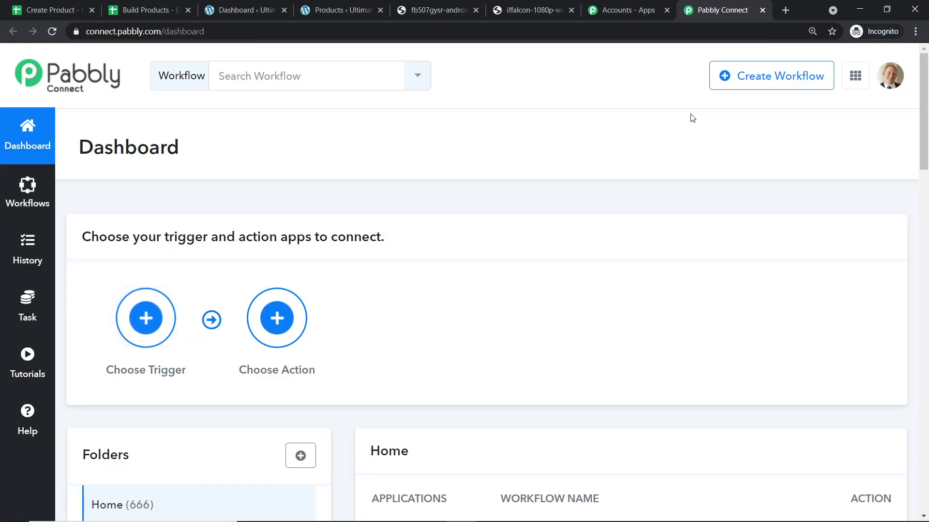
pyautogui.click(770, 78)
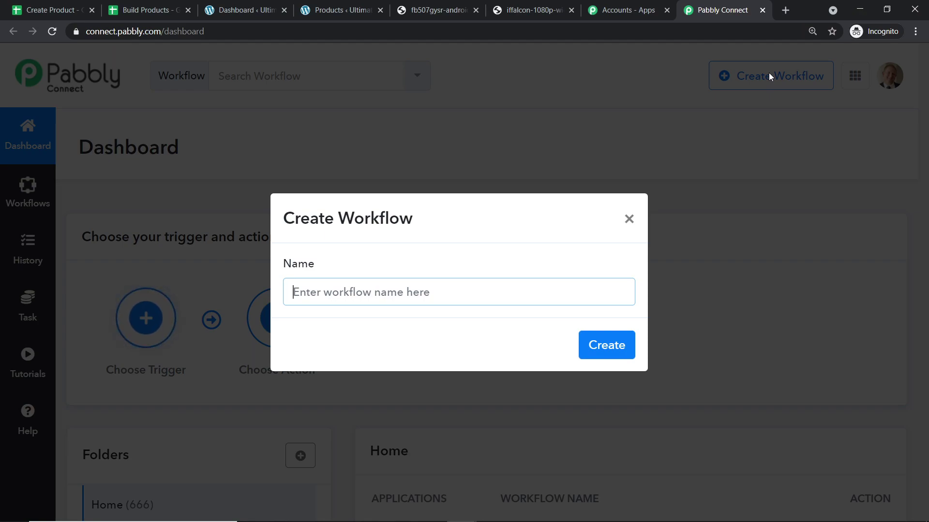
pyautogui.click(628, 220)
pyautogui.click(673, 192)
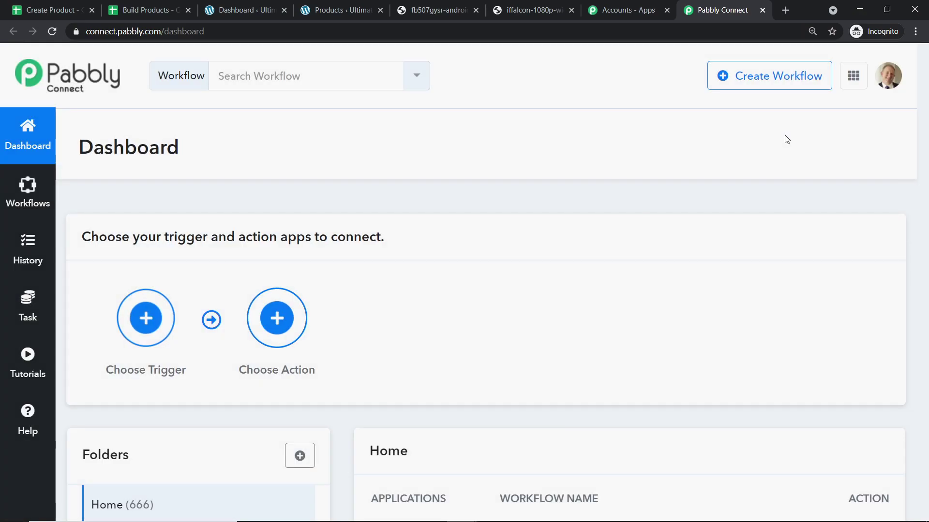
# - Turn off the existing "Google Sheets To WooCommerce" and "Google Sheets WooCom" workflows
pyautogui.scroll(-3, 784, 145)
pyautogui.scroll(-2, 682, 196)
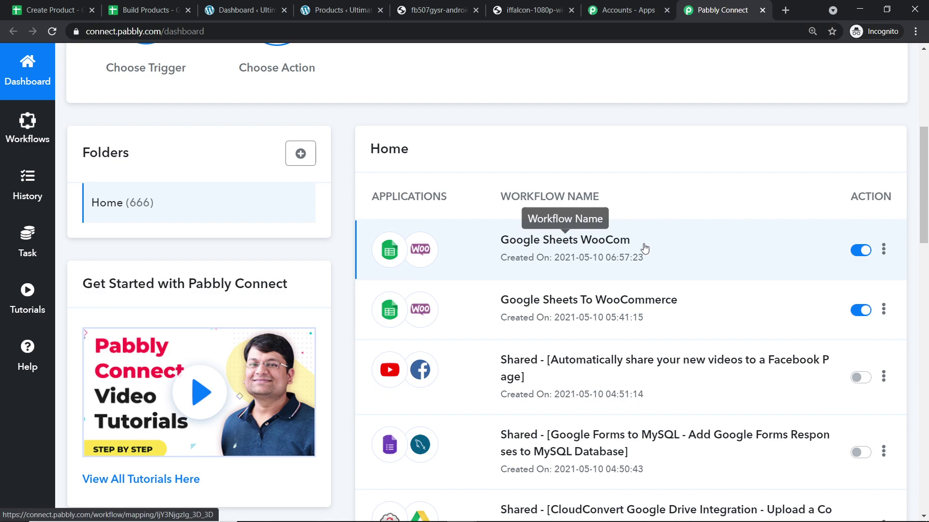
pyautogui.click(859, 310)
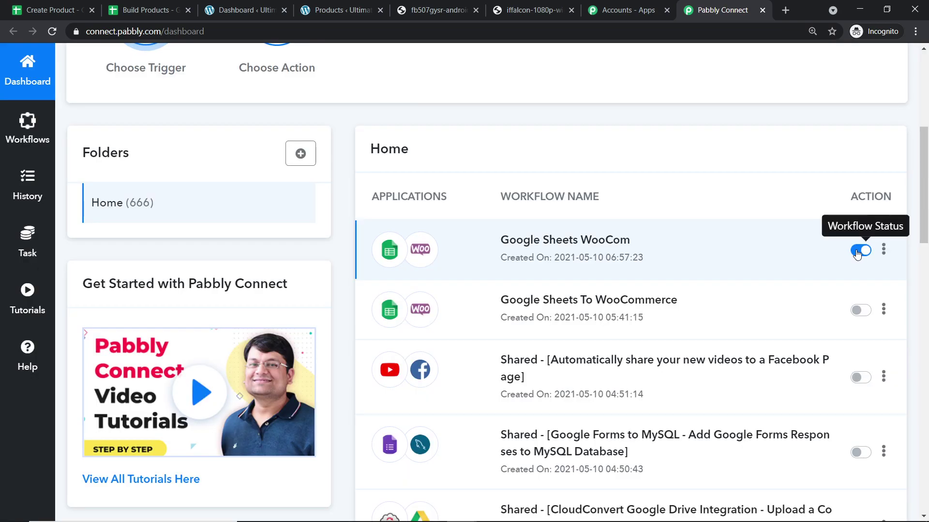
pyautogui.click(857, 251)
pyautogui.scroll(1, 709, 129)
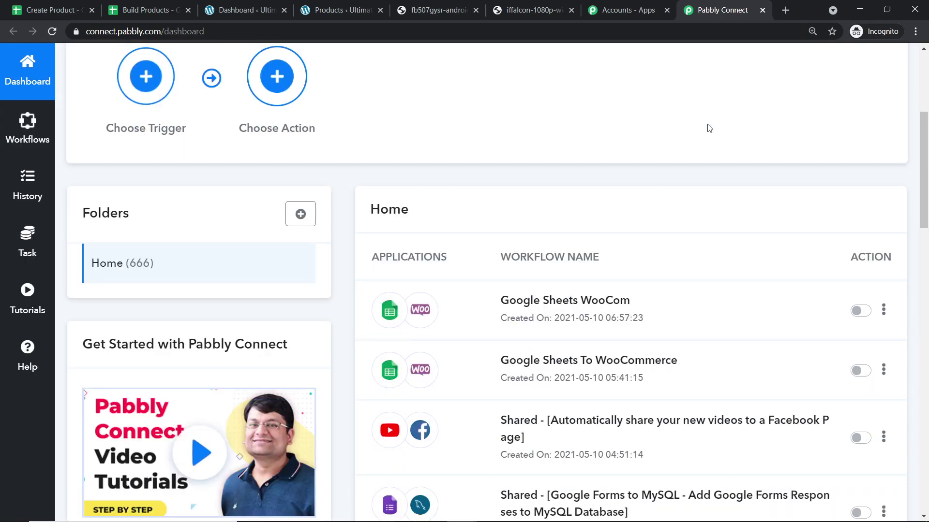
pyautogui.scroll(2, 709, 128)
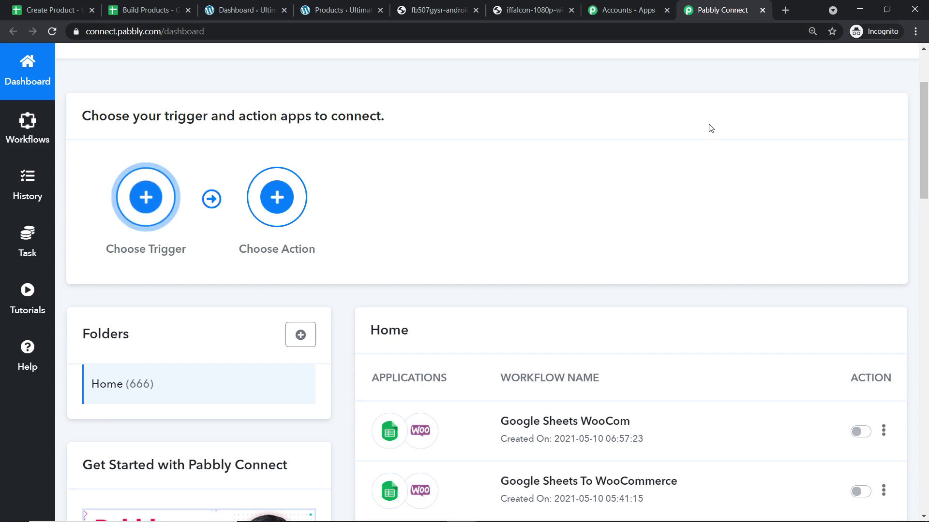
pyautogui.scroll(3, 710, 128)
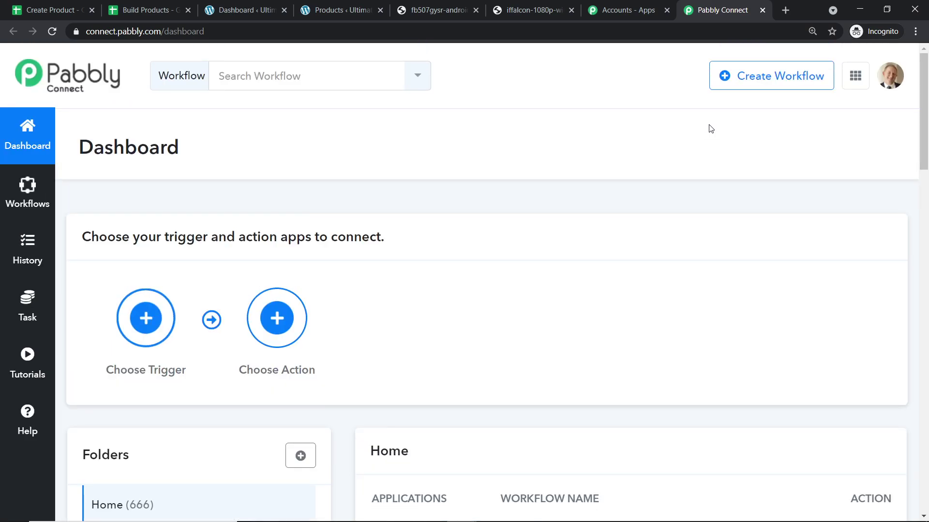
# - Create a new workflow named "Google Sheets to WooCommerce Integration"
pyautogui.click(758, 80)
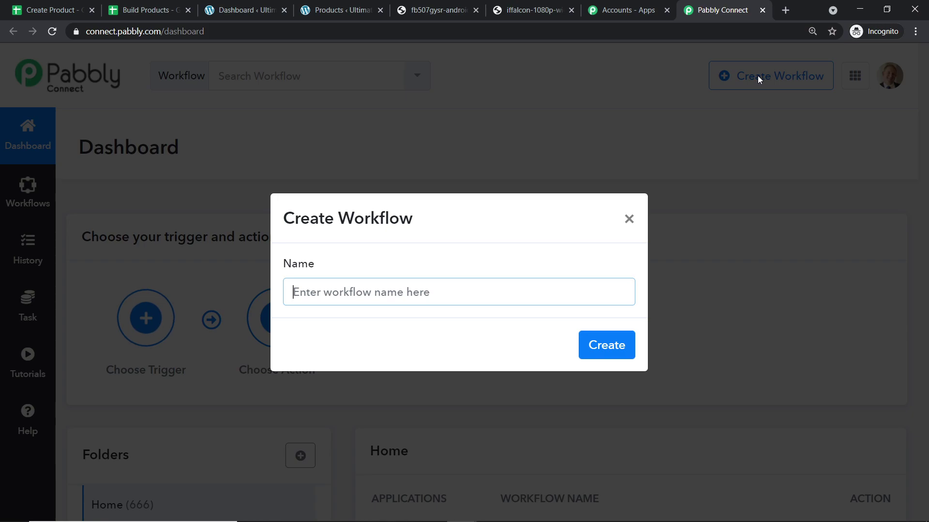
pyautogui.write('Google S')
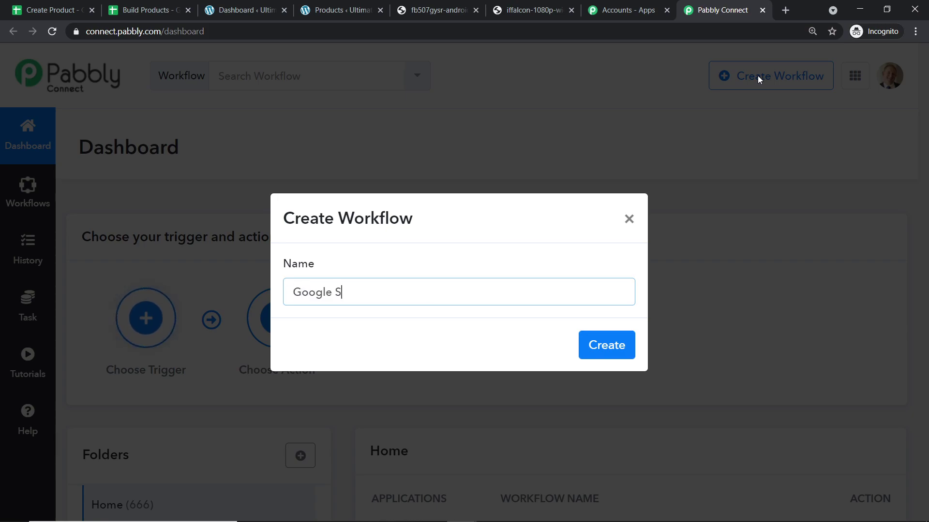
pyautogui.write('heets to')
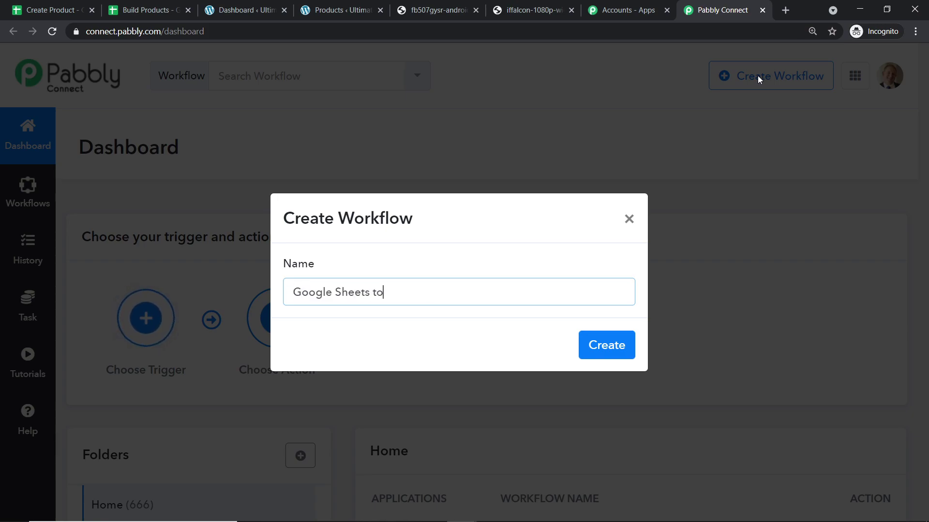
pyautogui.write(' WooCo')
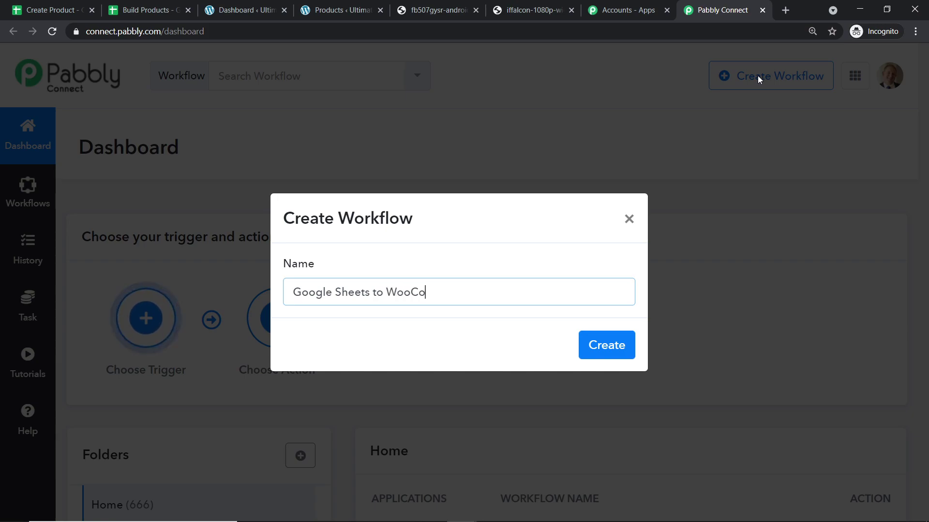
pyautogui.write('mmerce Int')
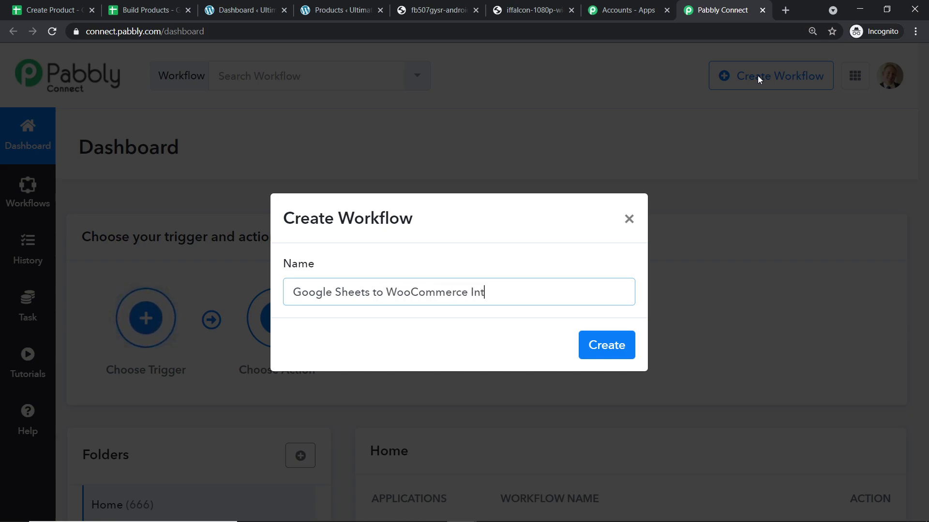
pyautogui.write('egration')
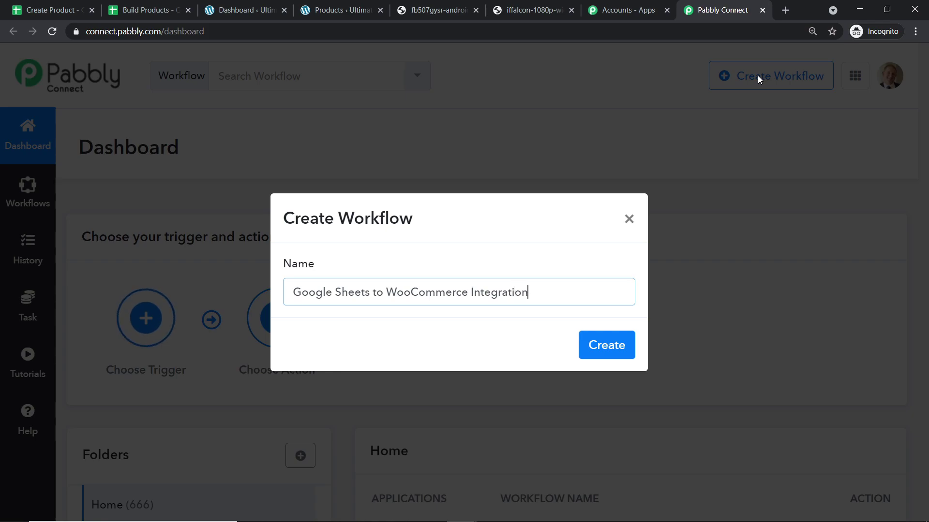
pyautogui.click(613, 359)
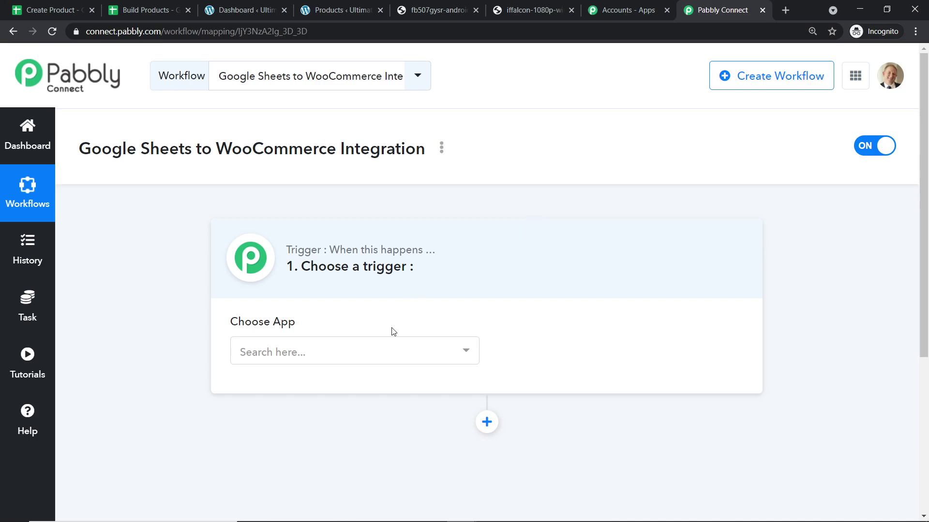
# - Set the workflow trigger to Google Sheets with the New Spreadsheet Row event
pyautogui.click(381, 352)
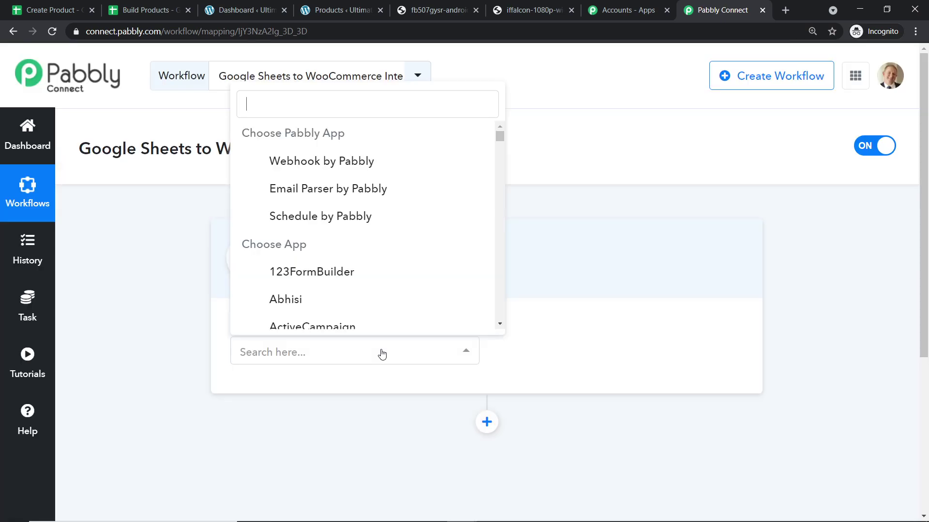
pyautogui.write('goo')
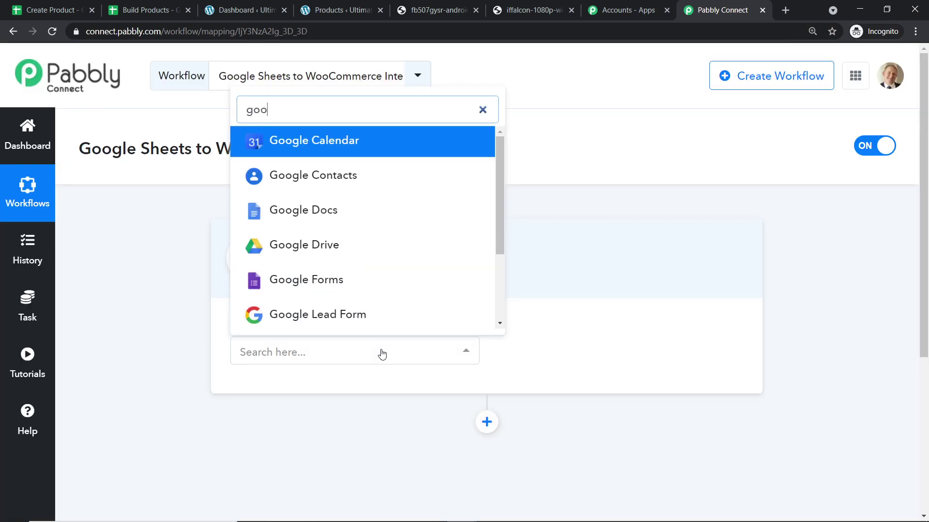
pyautogui.write('gle shhe')
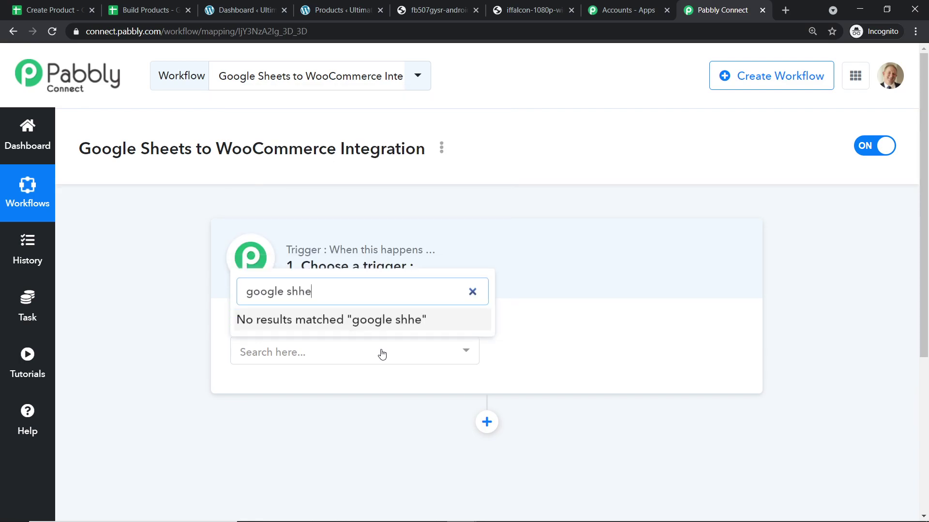
pyautogui.press('BackSpace')
pyautogui.press('BackSpace')
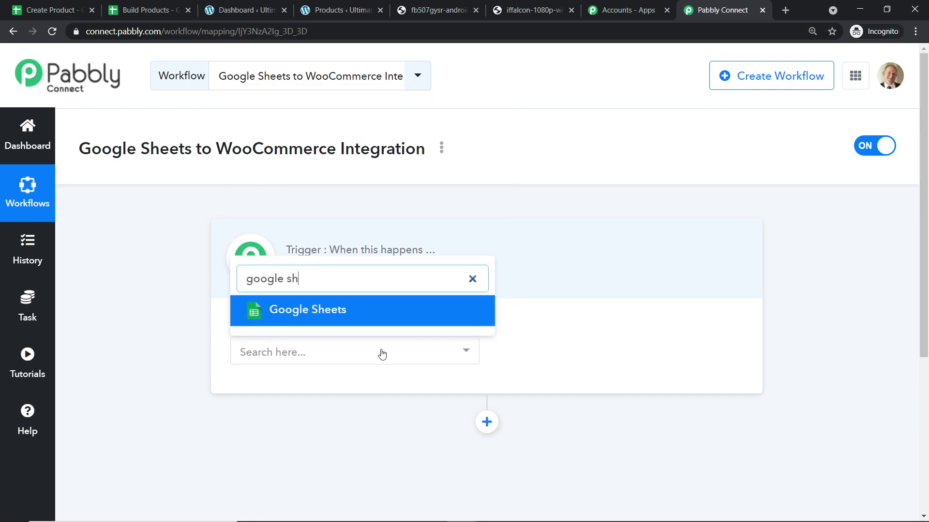
pyautogui.click(385, 319)
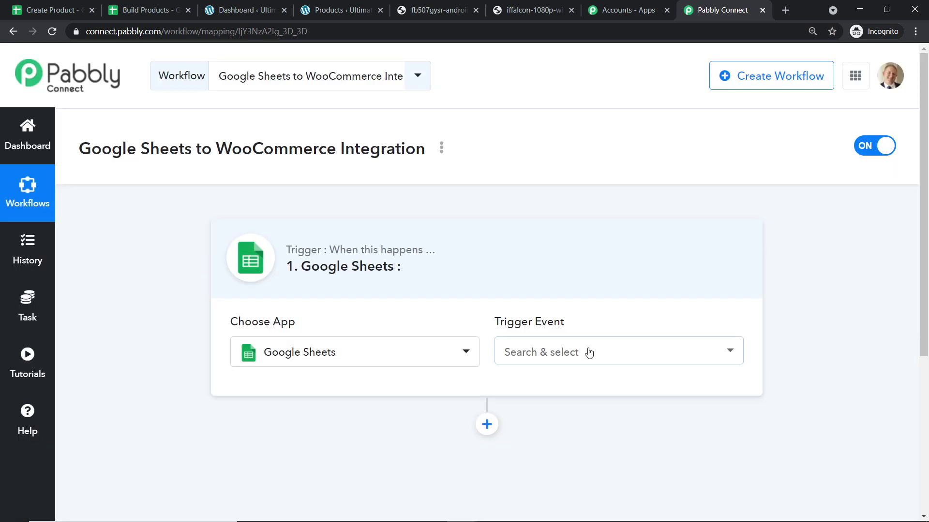
pyautogui.click(589, 353)
pyautogui.click(563, 419)
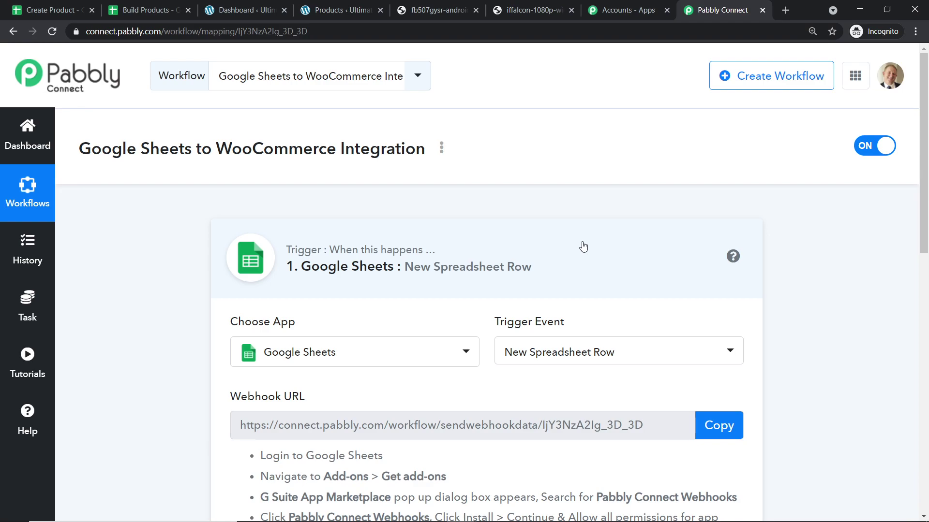
# - Look at the available trigger events, and visit the Pabbly help forum before returning to the workflow
pyautogui.click(561, 349)
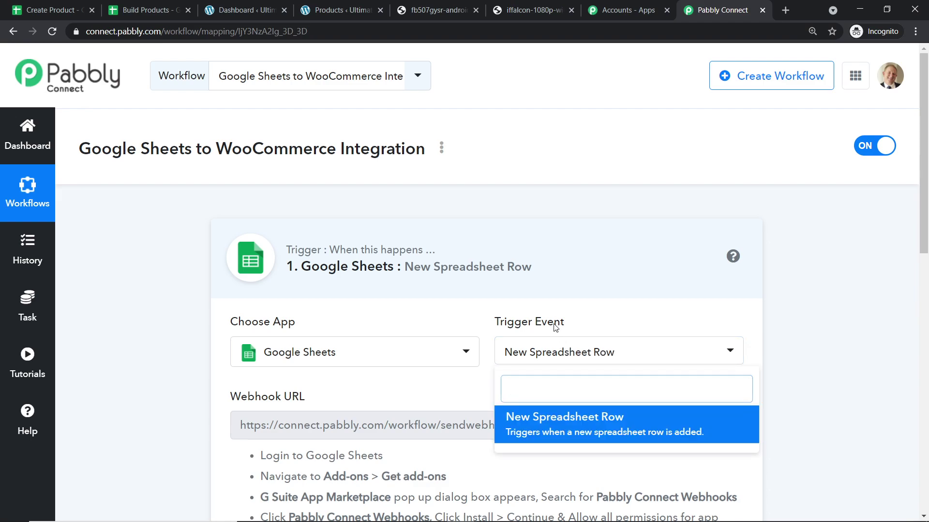
pyautogui.click(19, 428)
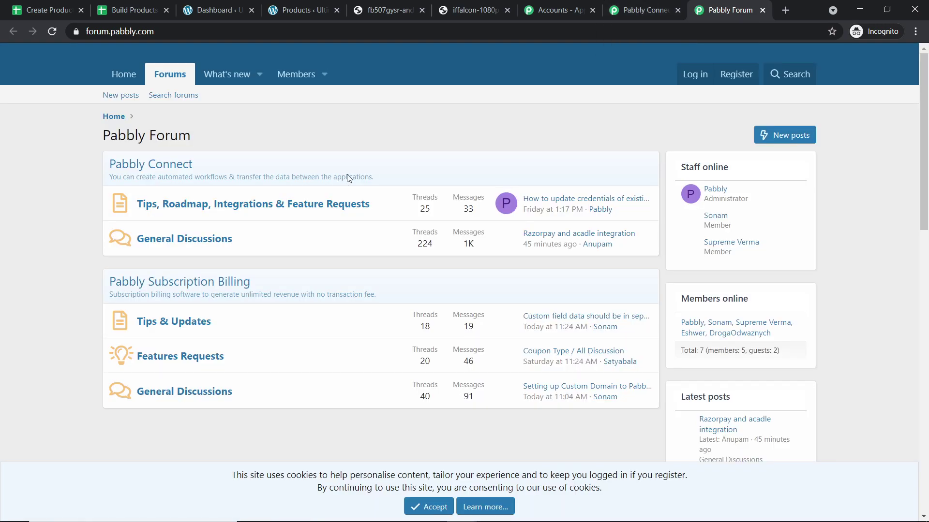
pyautogui.click(637, 8)
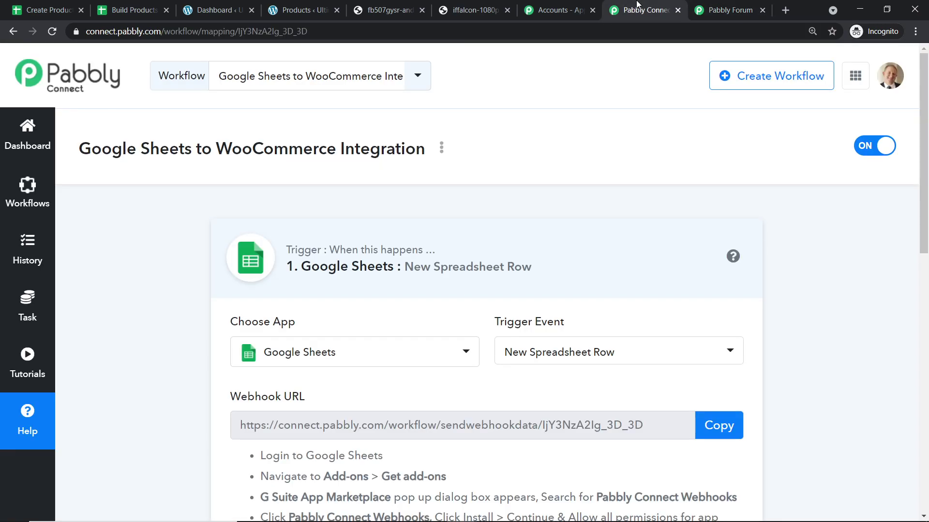
# - Copy the Google Sheets trigger's webhook URL and switch to the Create Product spreadsheet, closing the Build Products spreadsheet
pyautogui.scroll(-6, 576, 145)
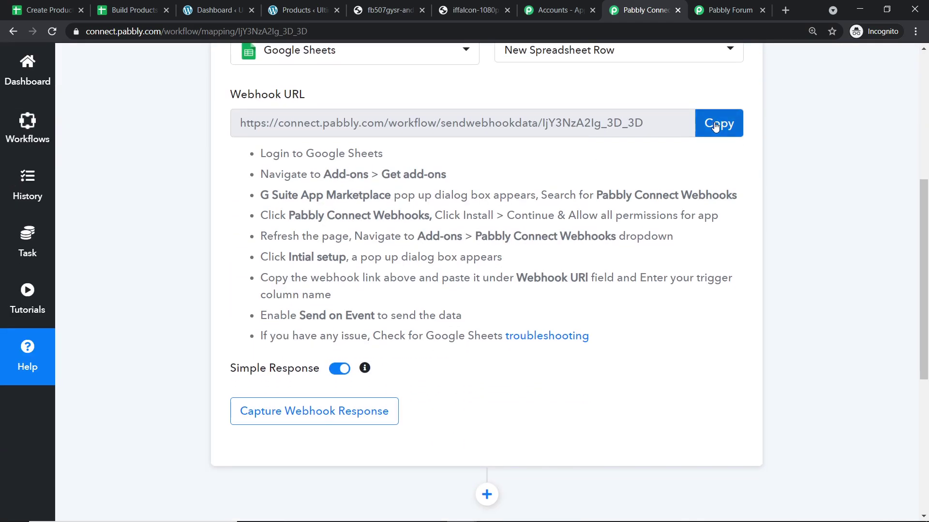
pyautogui.click(715, 125)
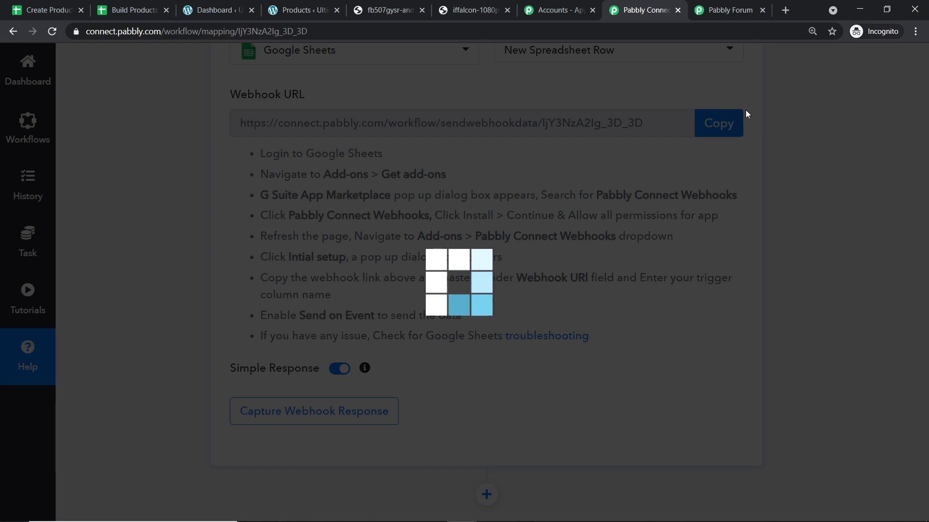
pyautogui.scroll(1, 605, 115)
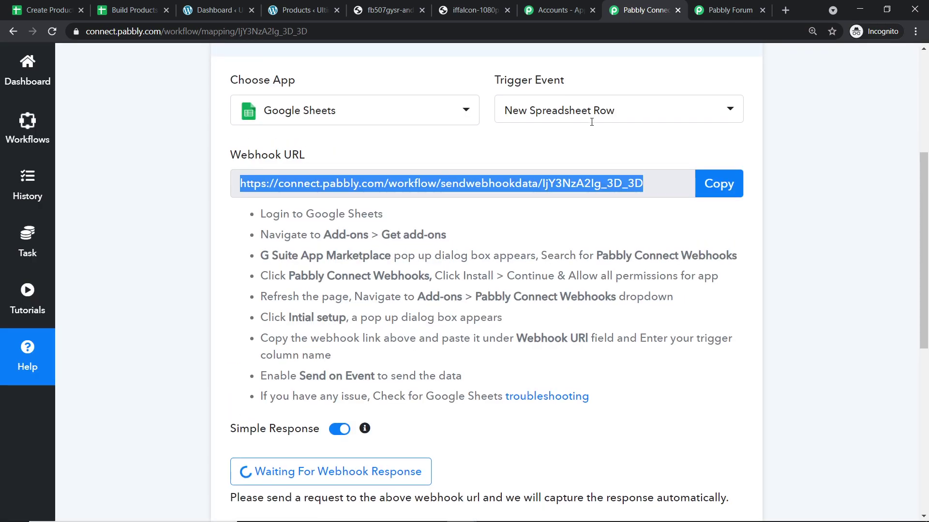
pyautogui.click(45, 10)
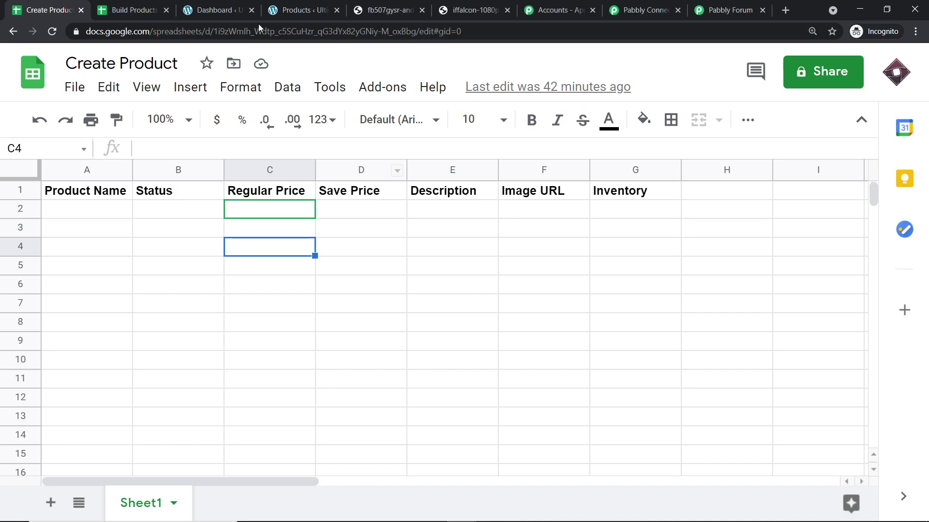
pyautogui.click(166, 10)
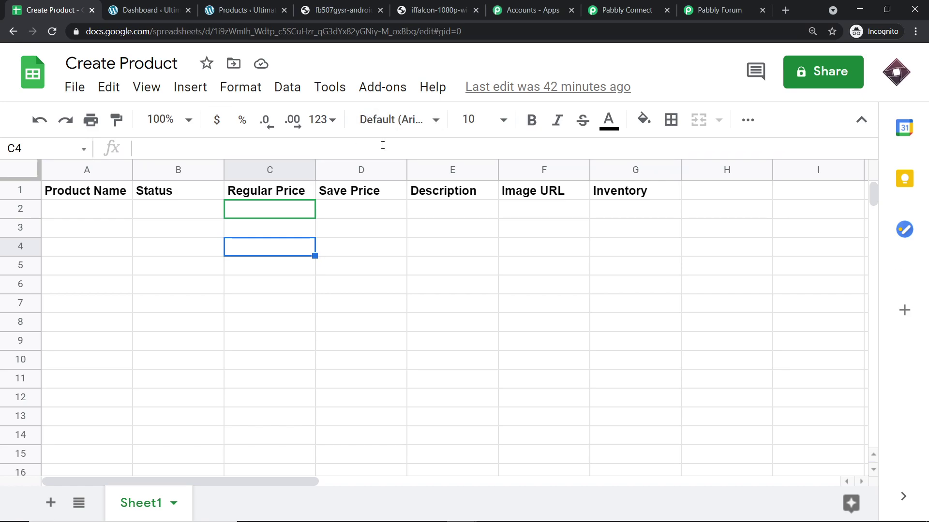
# - Search the Sheets add-on marketplace for Pabbly Connect Webhooks, check its listing and close the marketplace
pyautogui.click(389, 89)
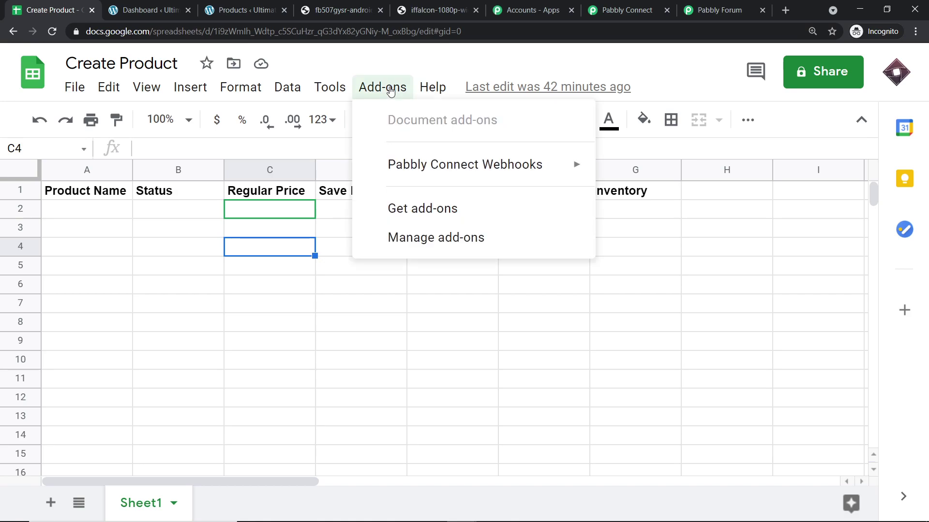
pyautogui.moveTo(398, 168)
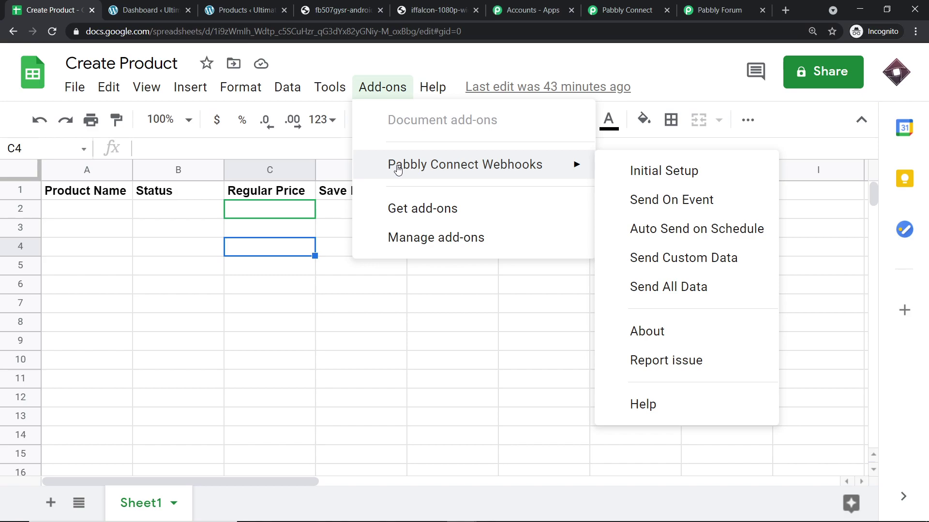
pyautogui.click(394, 218)
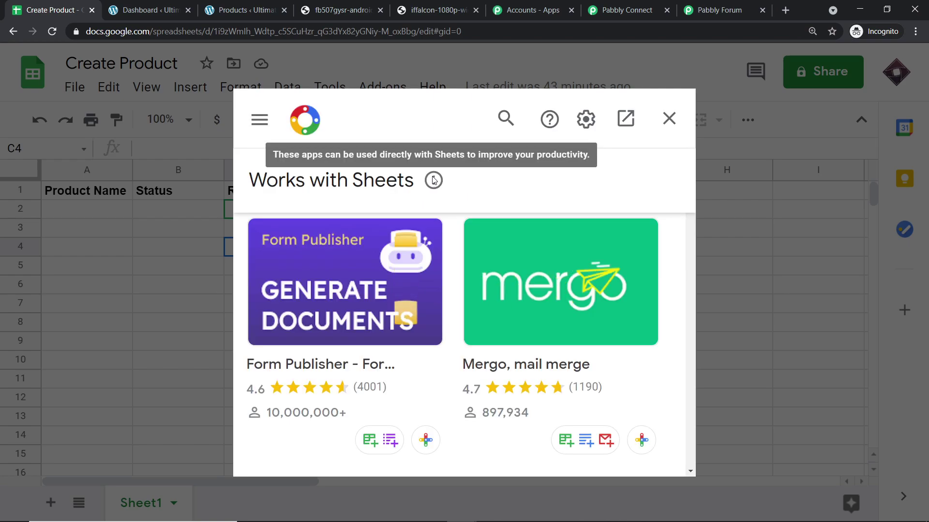
pyautogui.click(506, 125)
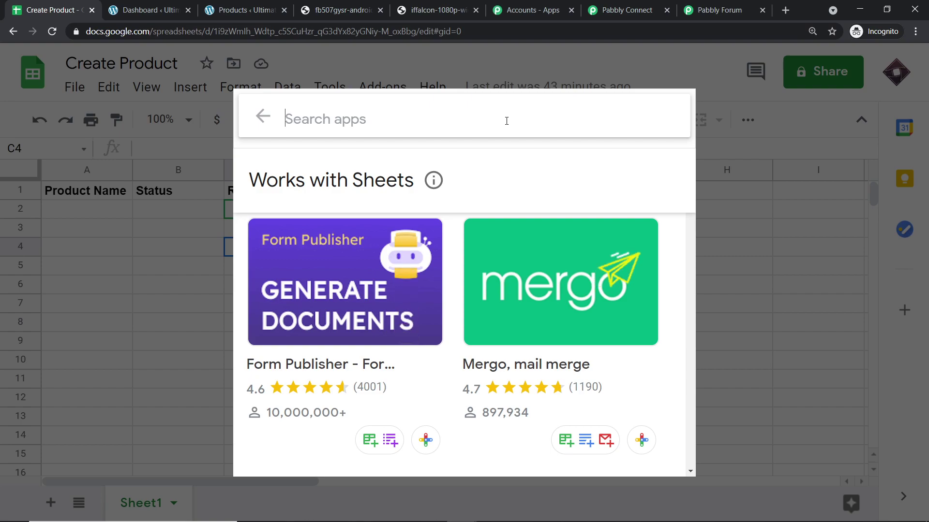
pyautogui.write('pabb')
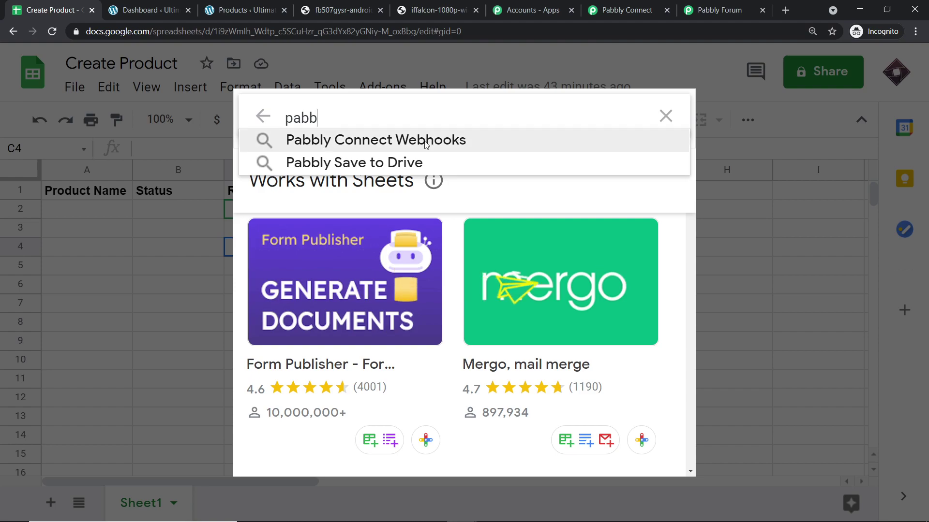
pyautogui.click(426, 140)
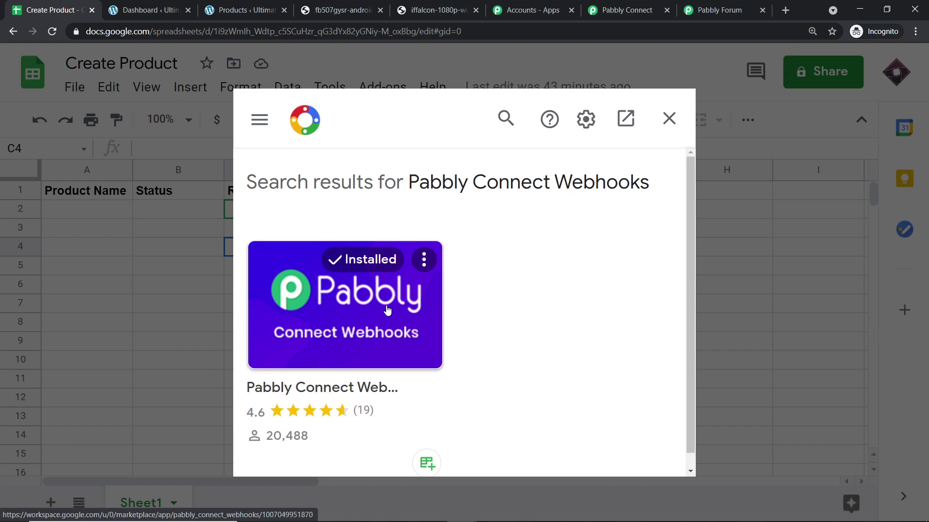
pyautogui.click(668, 120)
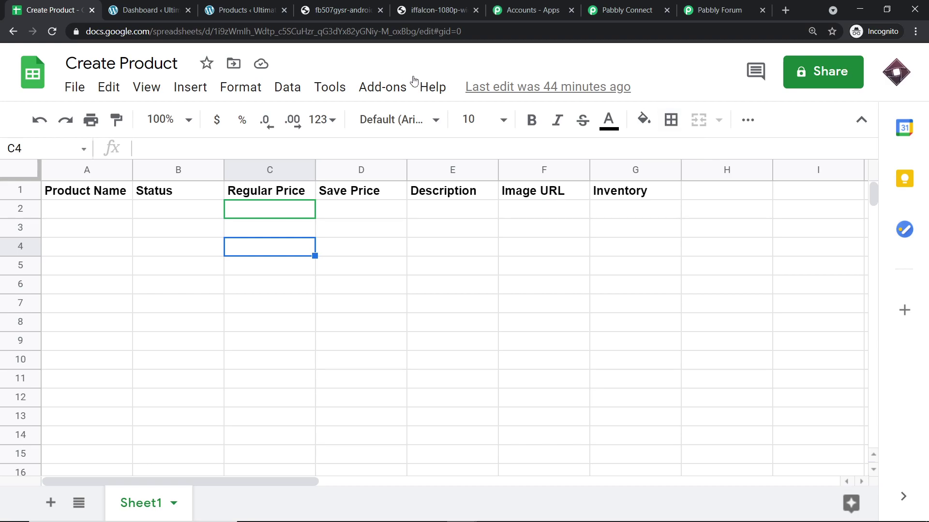
# - Open the initial setup of the Pabbly Connect Webhooks add-on and set the trigger column to G
pyautogui.click(399, 88)
pyautogui.moveTo(420, 166)
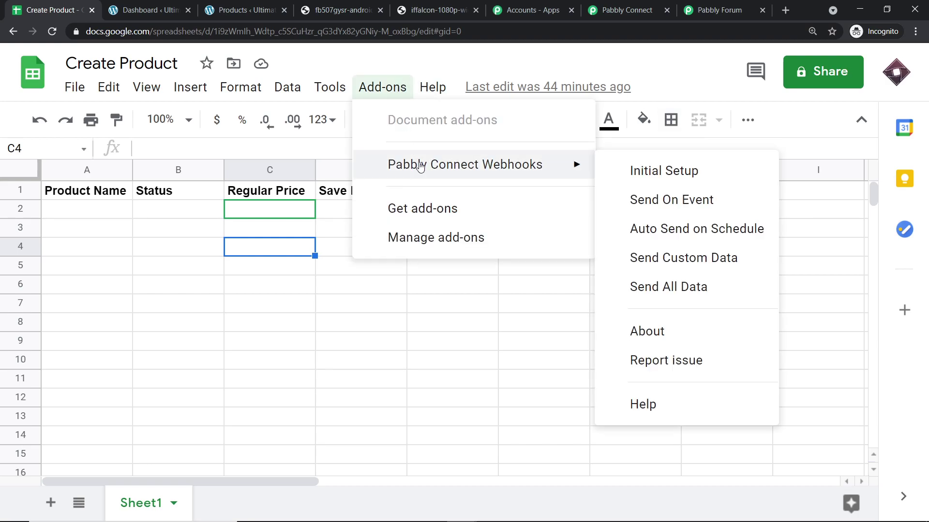
pyautogui.click(623, 175)
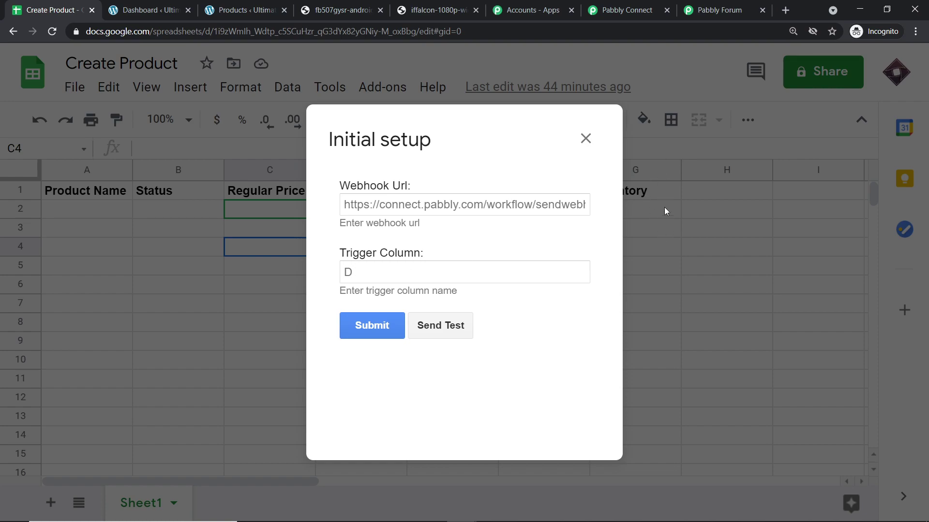
pyautogui.click(425, 275)
pyautogui.write('G')
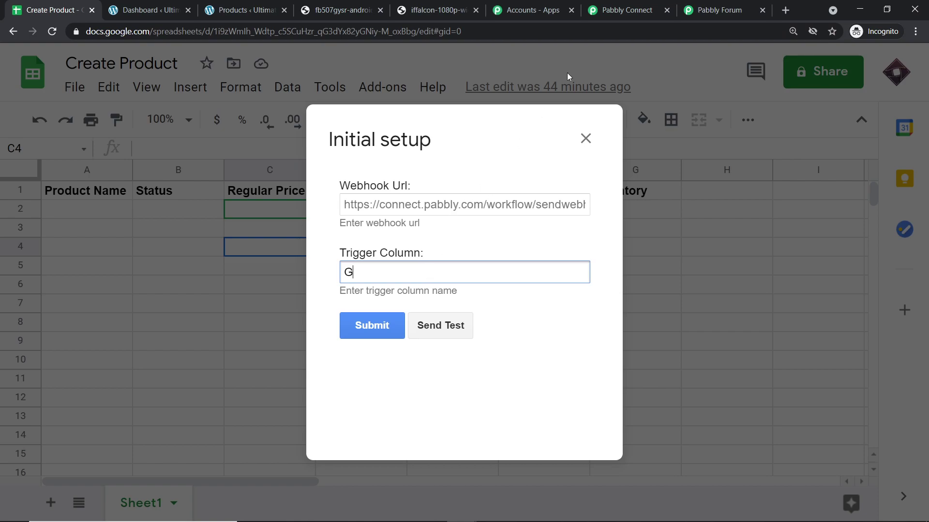
# - Copy the workflow's webhook URL from Pabbly Connect into the add-on's initial setup and submit the setup
pyautogui.click(624, 10)
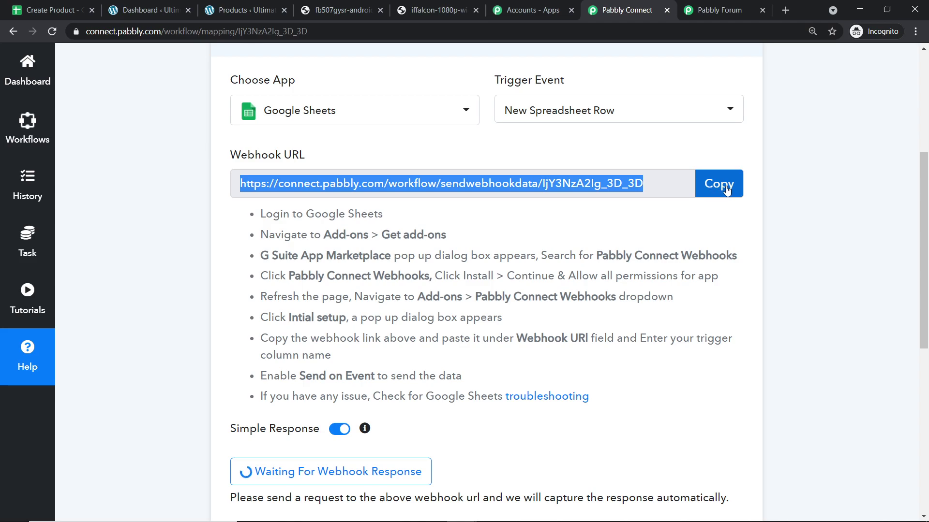
pyautogui.click(53, 9)
pyautogui.click(392, 207)
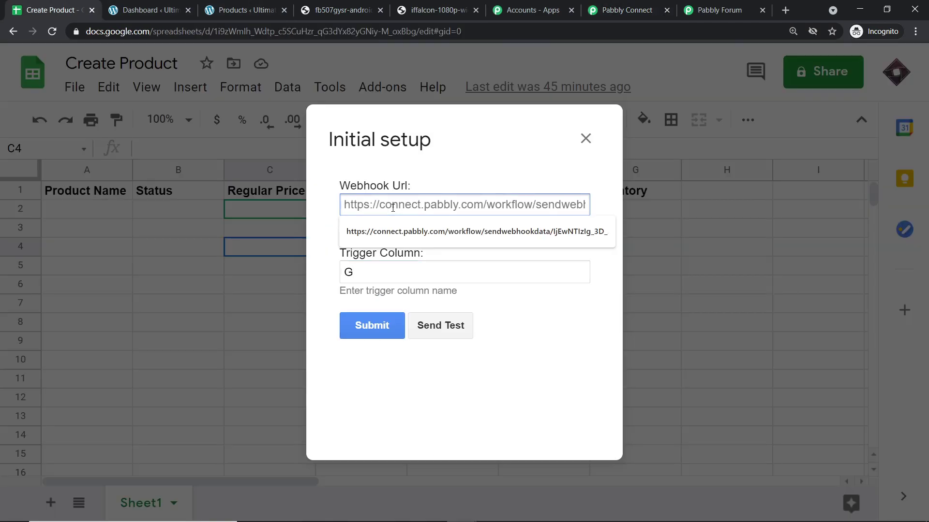
pyautogui.hotkey('ctrl', 'v')
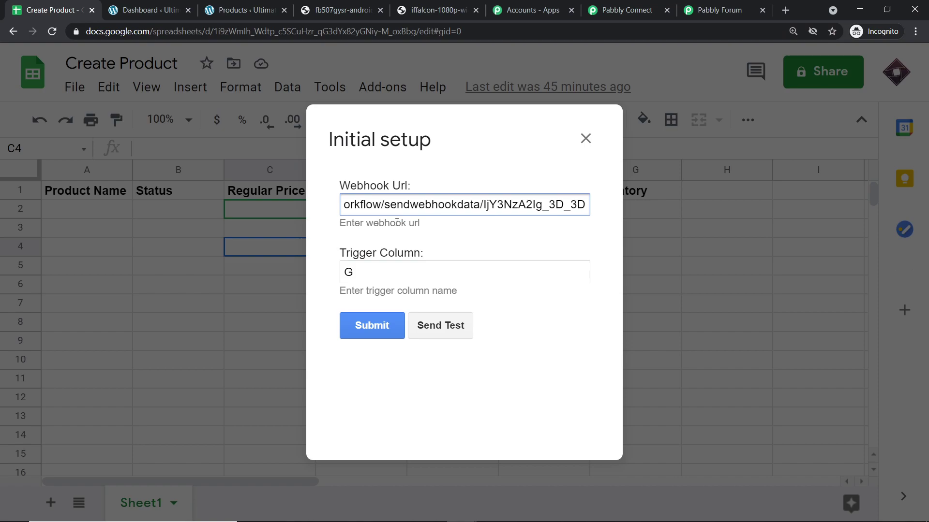
pyautogui.click(377, 334)
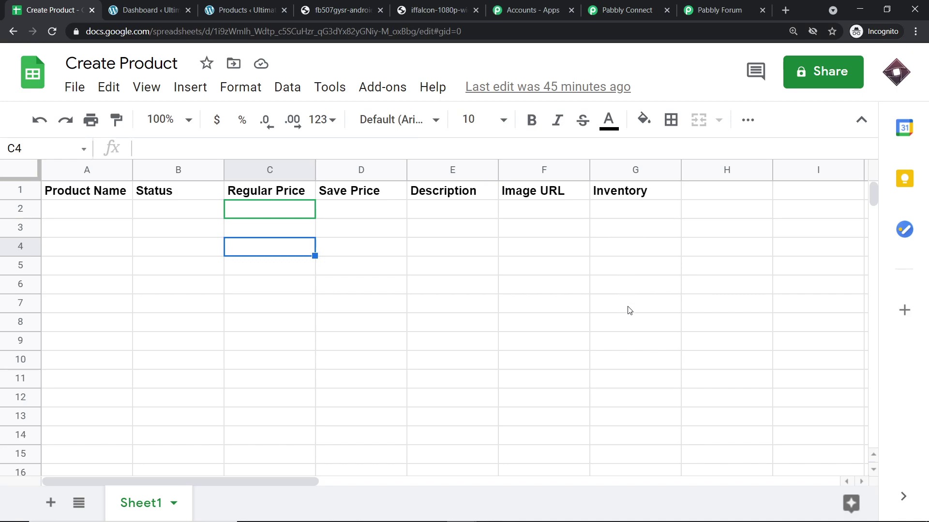
# - Enable Send On Event in the Pabbly Connect Webhooks add-on and check the trigger's webhook response section in Pabbly Connect
pyautogui.click(389, 82)
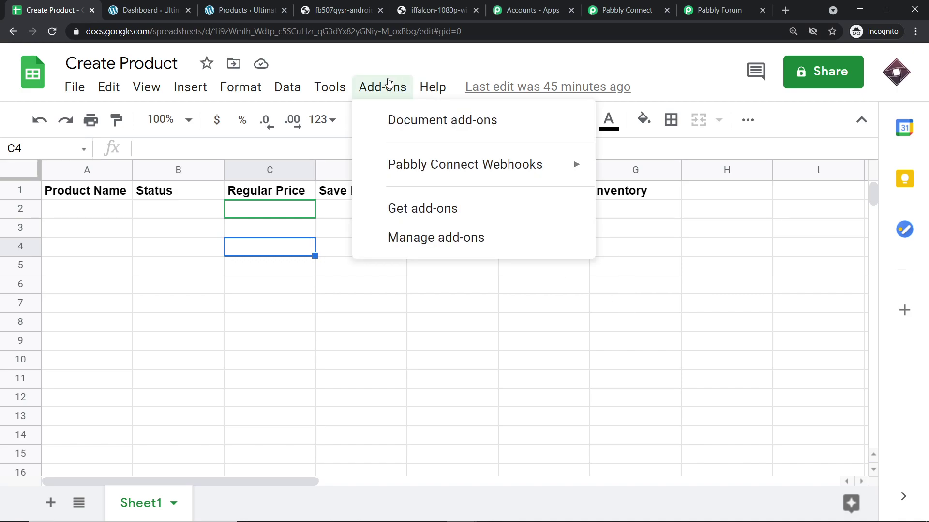
pyautogui.moveTo(394, 162)
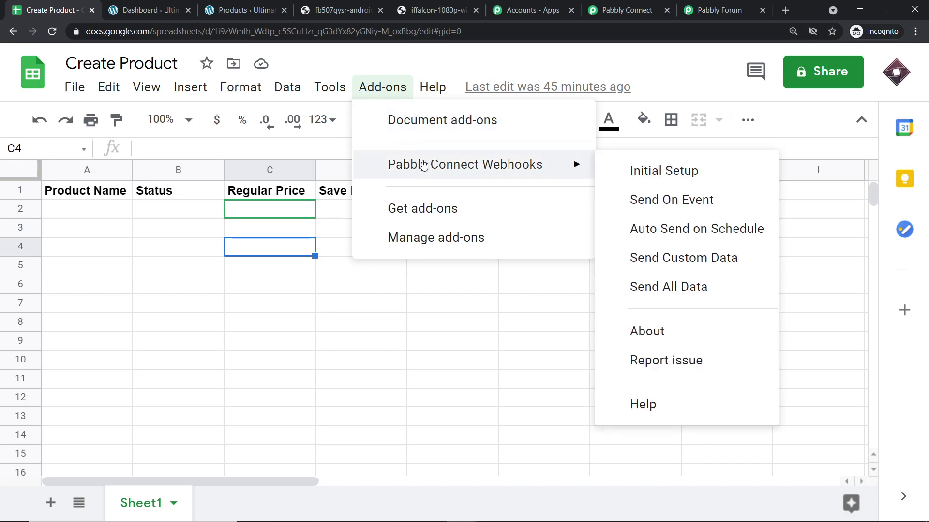
pyautogui.click(648, 200)
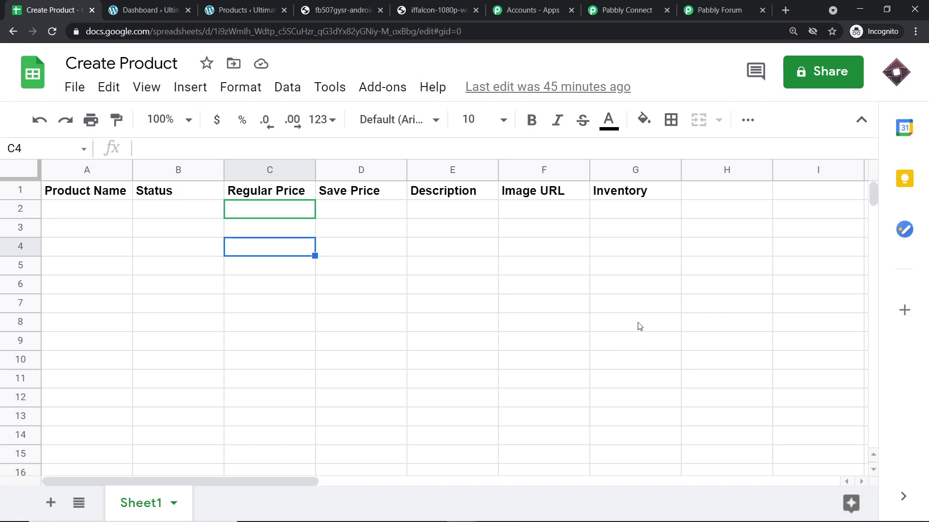
pyautogui.click(624, 10)
pyautogui.scroll(-3, 581, 136)
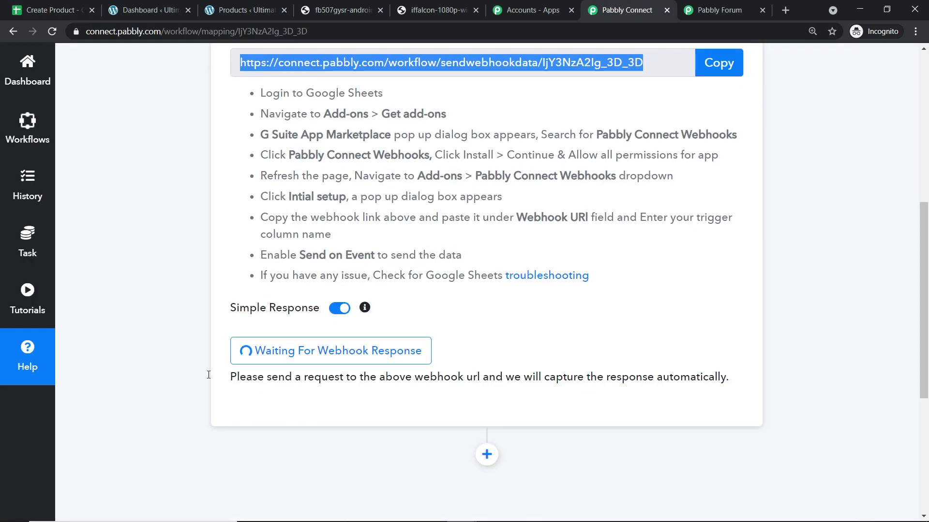
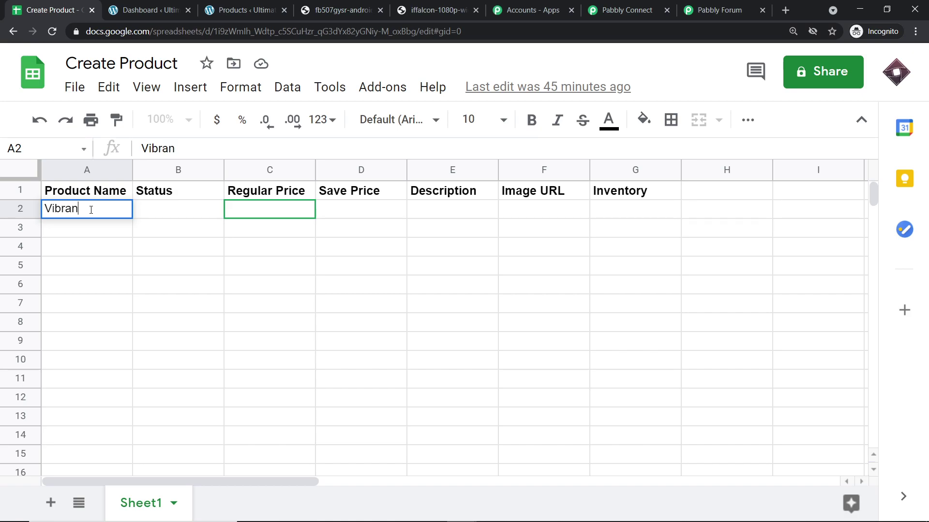
# - Fill row 2 of the Create Product sheet with product name Vibrant TV, status Published, regular price 2000 and save price 1750
pyautogui.write('TV')
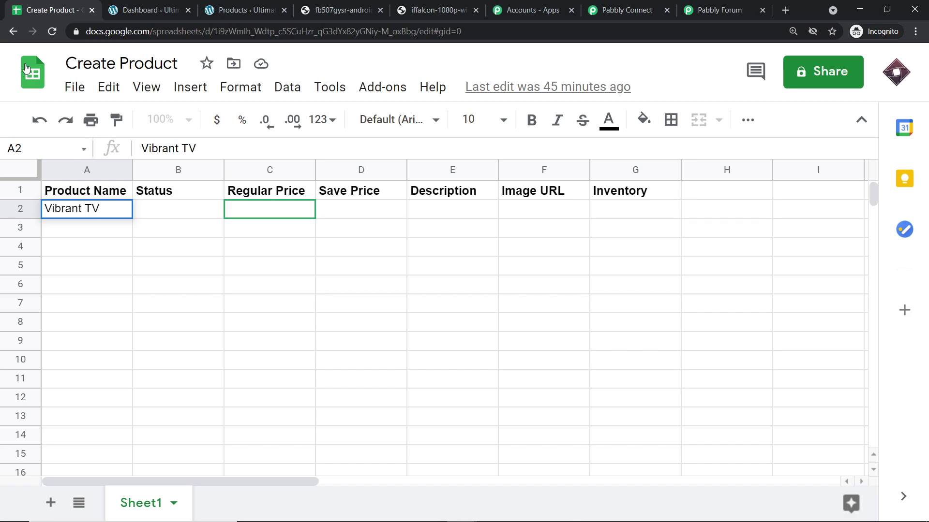
pyautogui.click(164, 213)
pyautogui.write('Published')
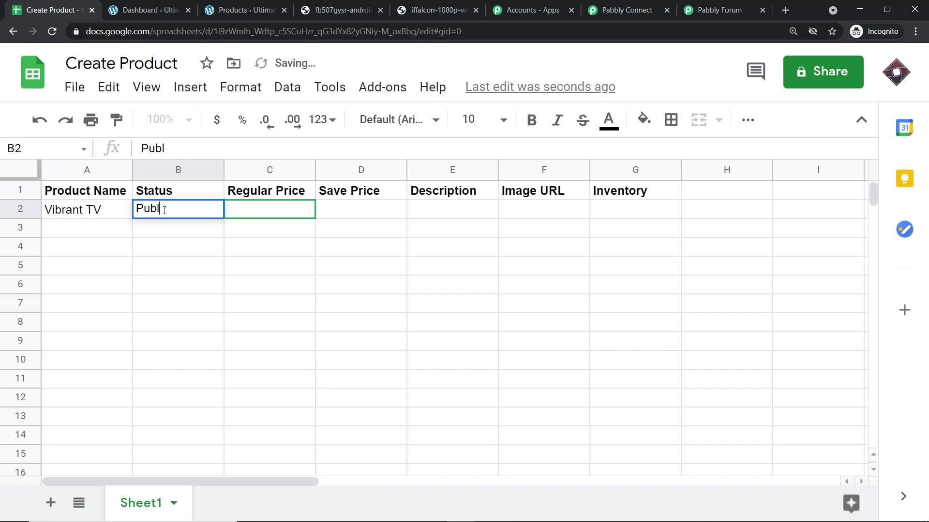
pyautogui.click(269, 211)
pyautogui.write('2000')
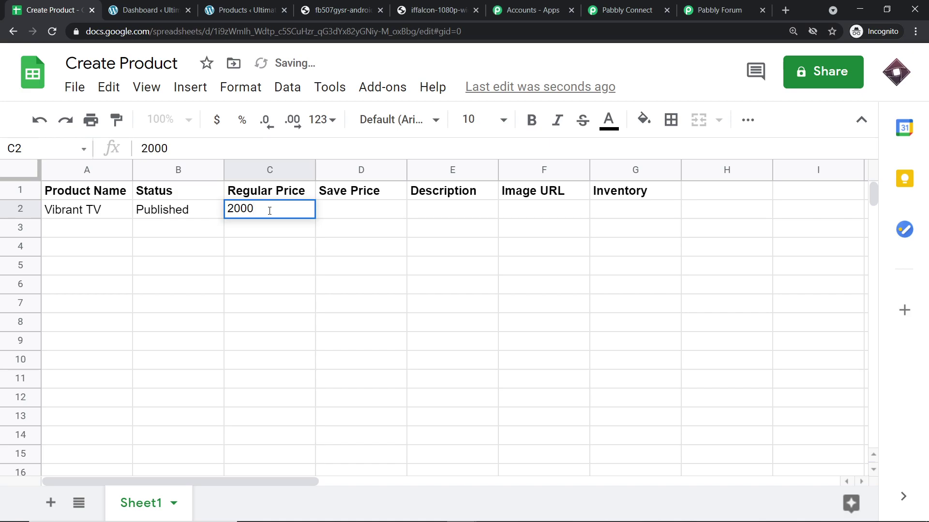
pyautogui.click(329, 211)
pyautogui.write('1')
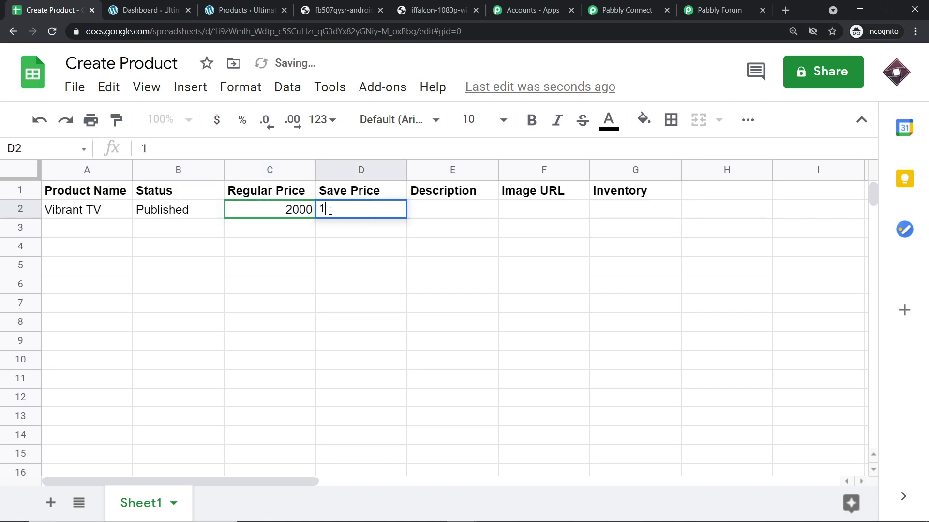
pyautogui.write('750')
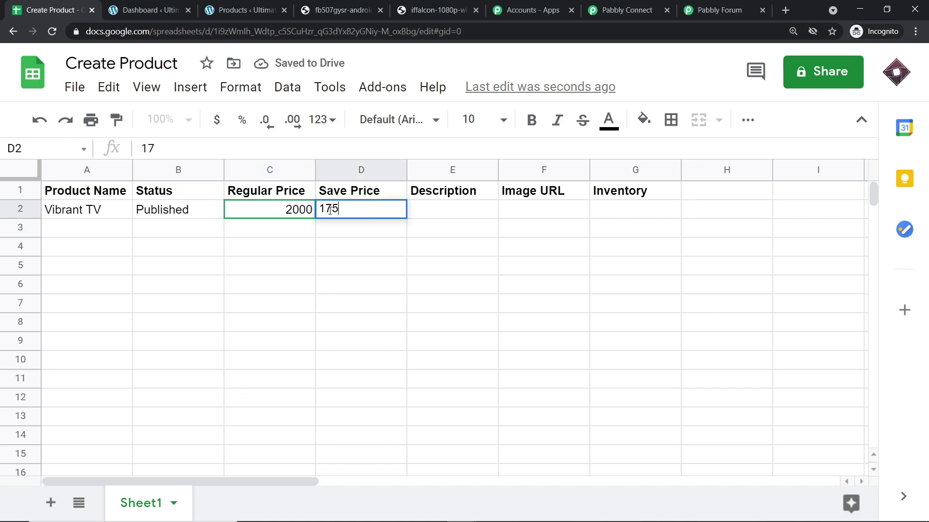
# - Enter "LED TV, 24 COLORS 1980 PIXELS" as the product description in cell E2
pyautogui.click(441, 217)
pyautogui.write('LED TV')
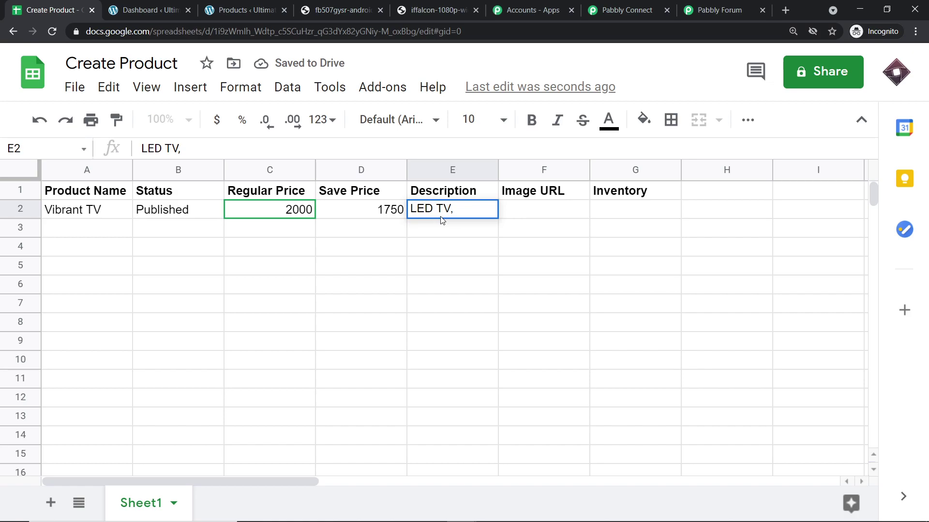
pyautogui.write(', 24 ')
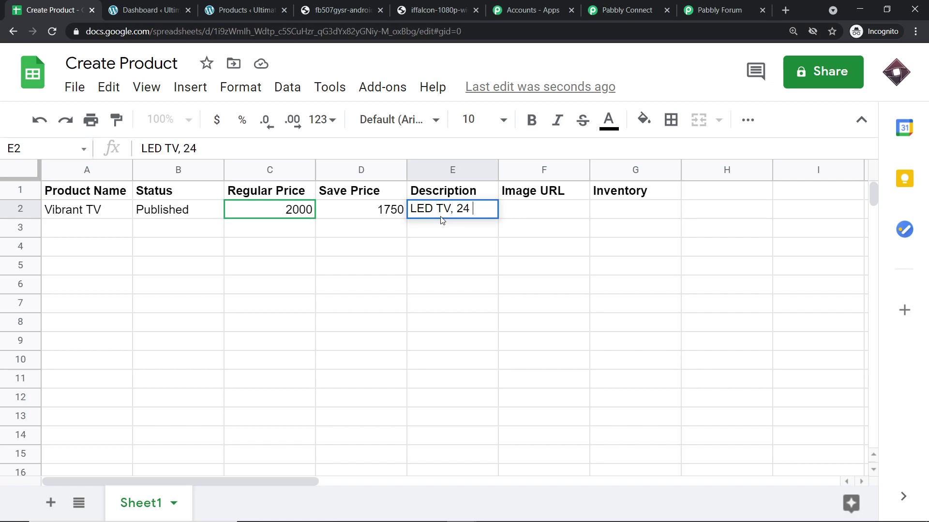
pyautogui.write('COLORS 19')
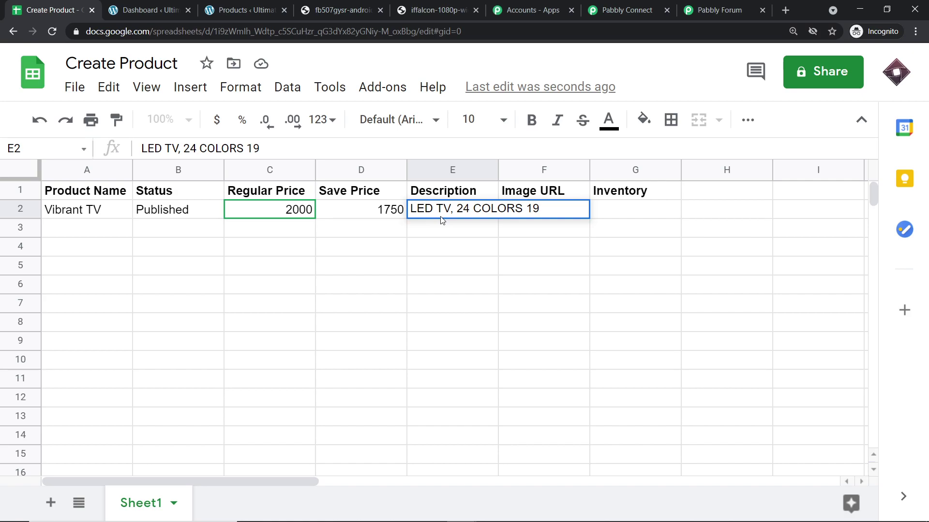
pyautogui.write('80 PIXELS')
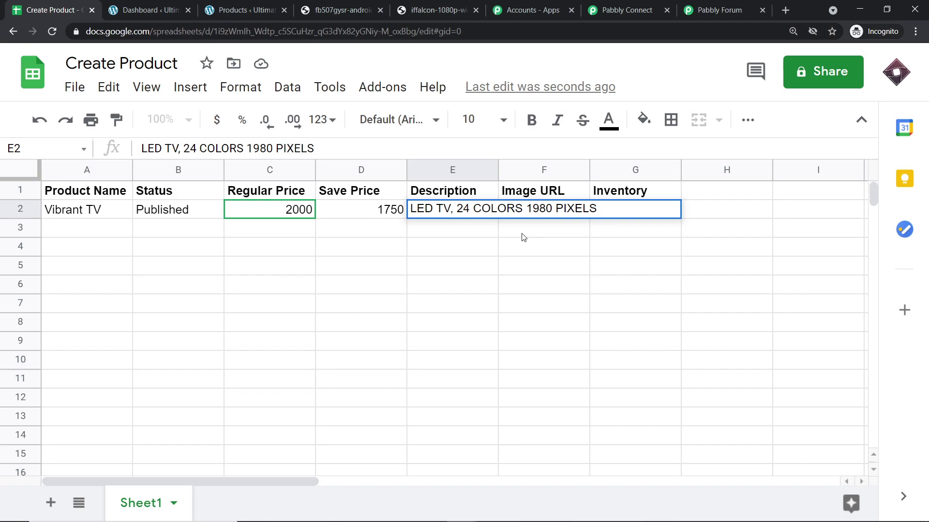
# - Copy the iffalcon television image's web address from its browser page into the Image URL cell F2 of the Create Product sheet
pyautogui.click(427, 6)
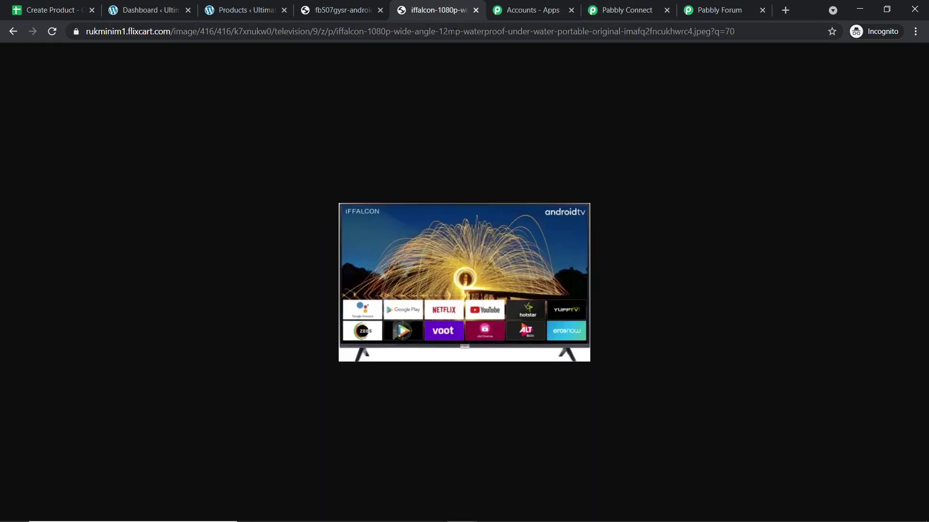
pyautogui.click(454, 31)
pyautogui.rightClick(454, 31)
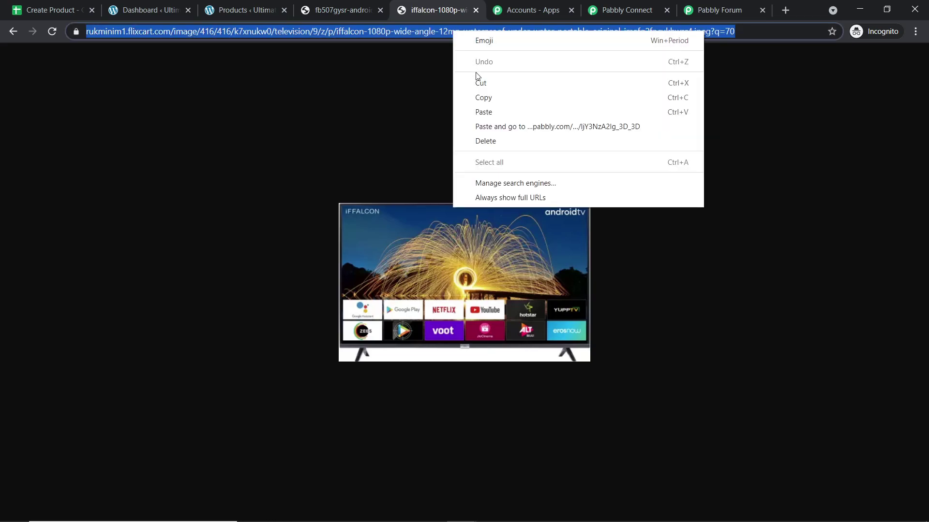
pyautogui.click(482, 97)
pyautogui.click(67, 6)
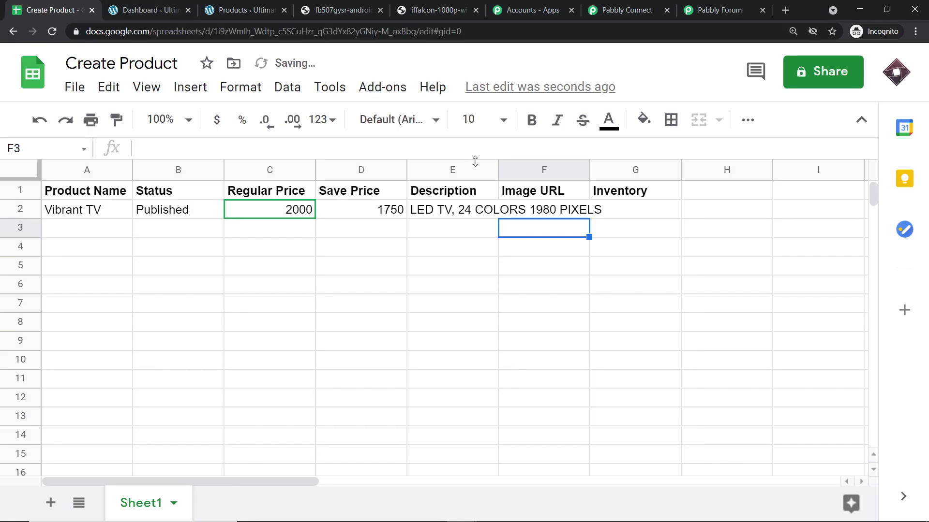
pyautogui.click(554, 215)
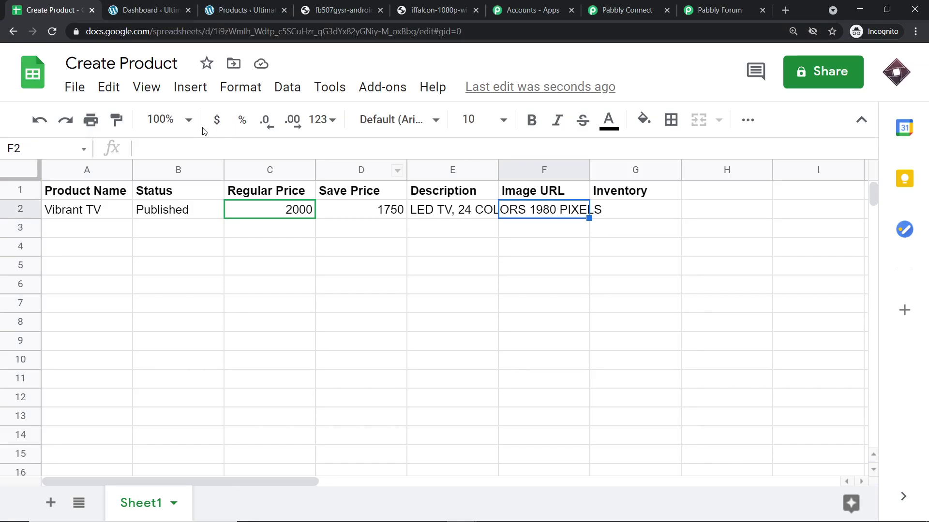
pyautogui.click(207, 145)
pyautogui.hotkey('ctrl', 'v')
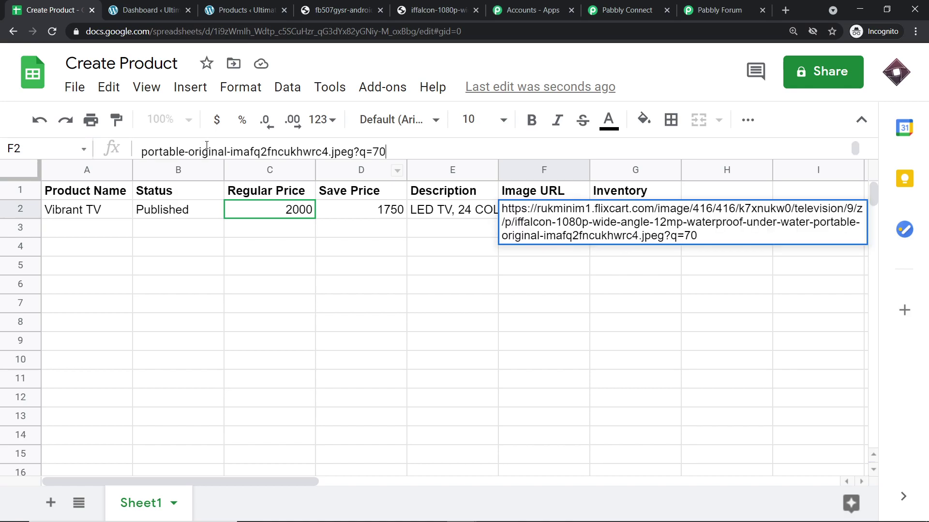
pyautogui.click(270, 235)
# - Set the product's inventory in cell G2 to 100
pyautogui.click(631, 213)
pyautogui.click(274, 151)
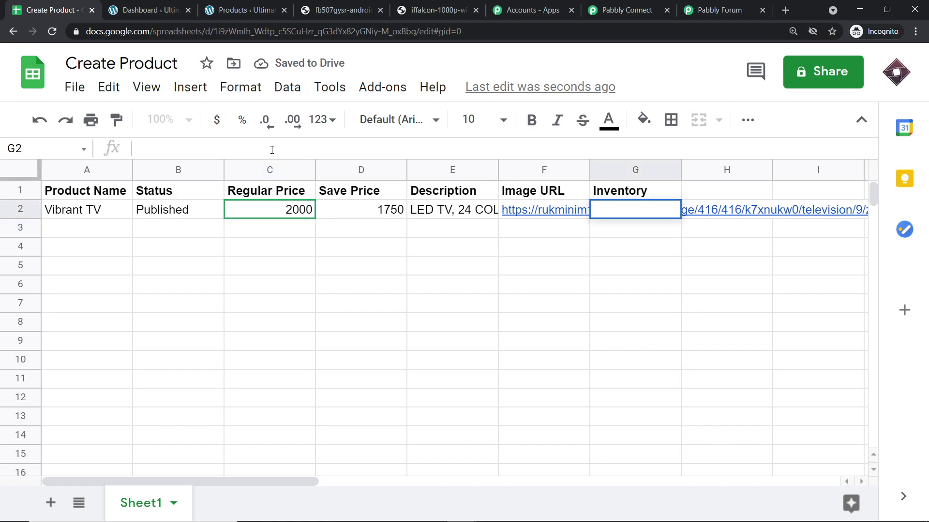
pyautogui.write('100')
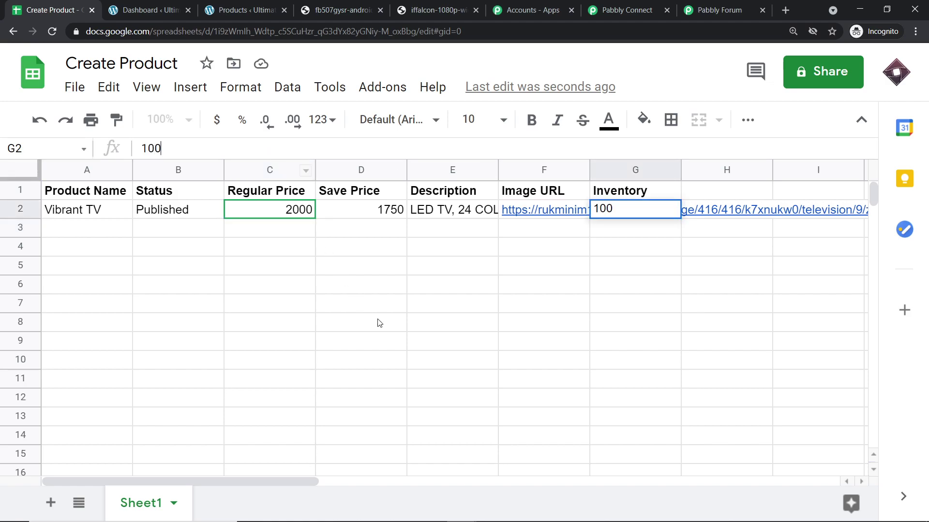
pyautogui.click(379, 324)
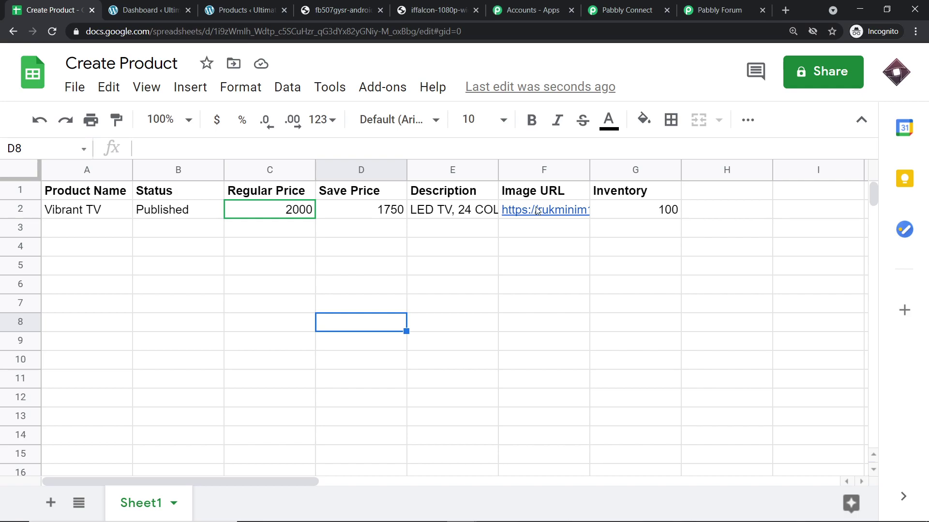
# - Compare the webhook response captured in Pabbly Connect with the product row in the Create Product sheet
pyautogui.moveTo(537, 211)
pyautogui.click(620, 9)
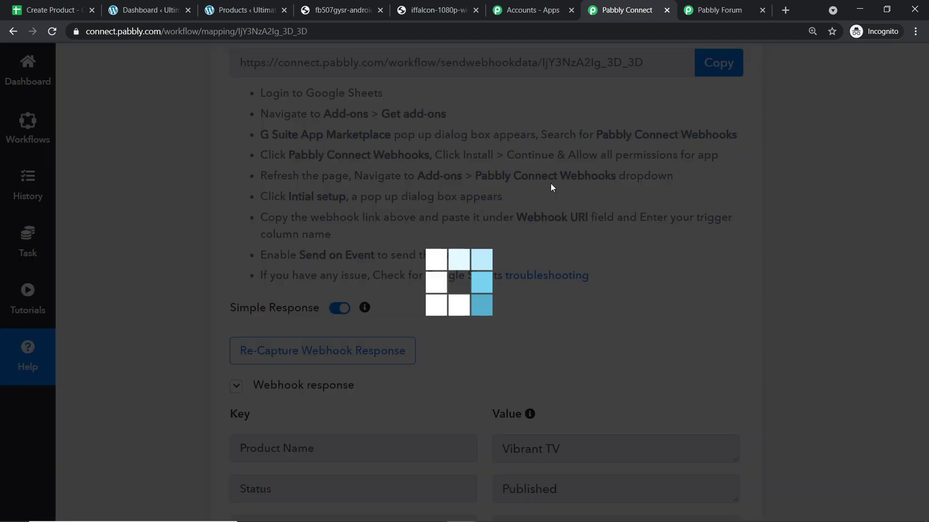
pyautogui.scroll(-3, 564, 217)
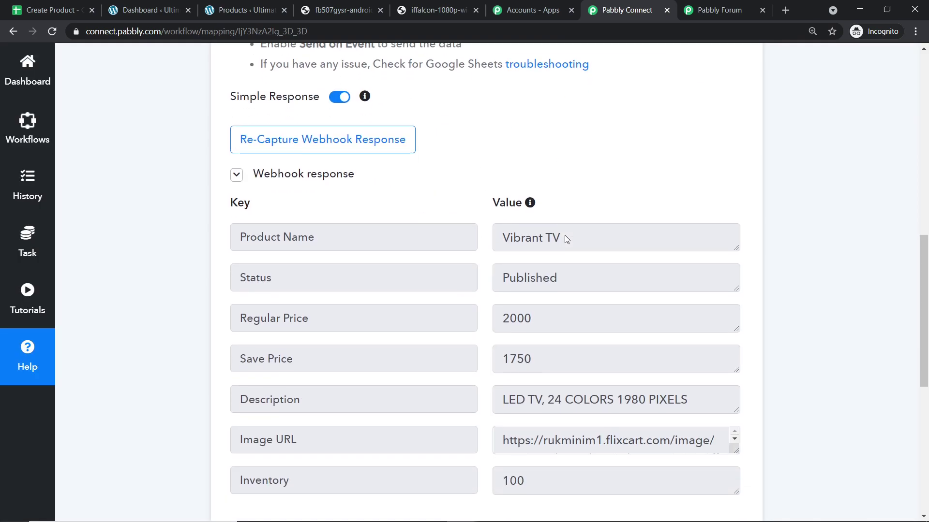
pyautogui.scroll(-1, 565, 237)
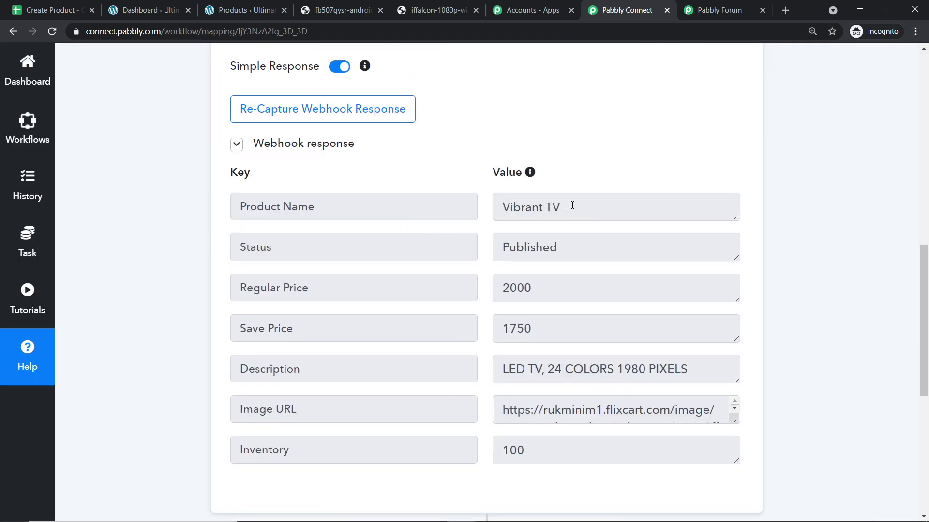
pyautogui.scroll(-1, 572, 205)
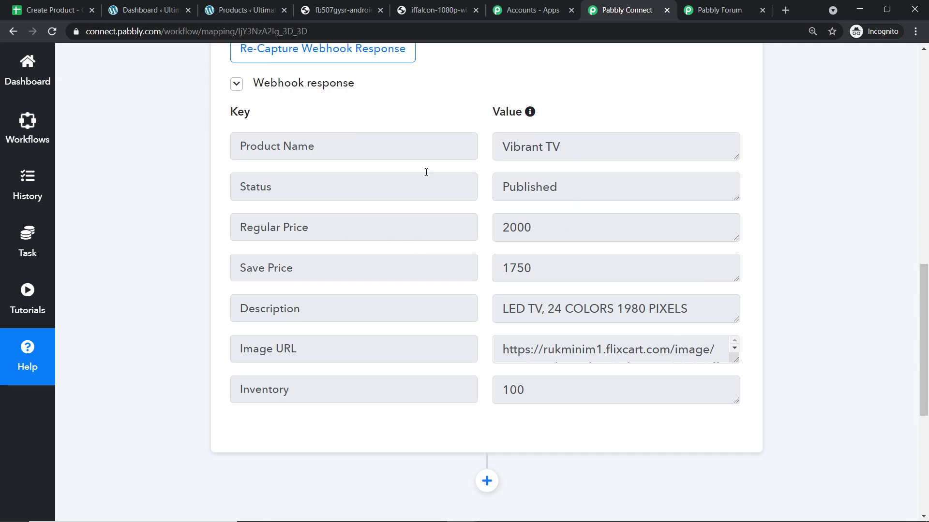
pyautogui.click(53, 10)
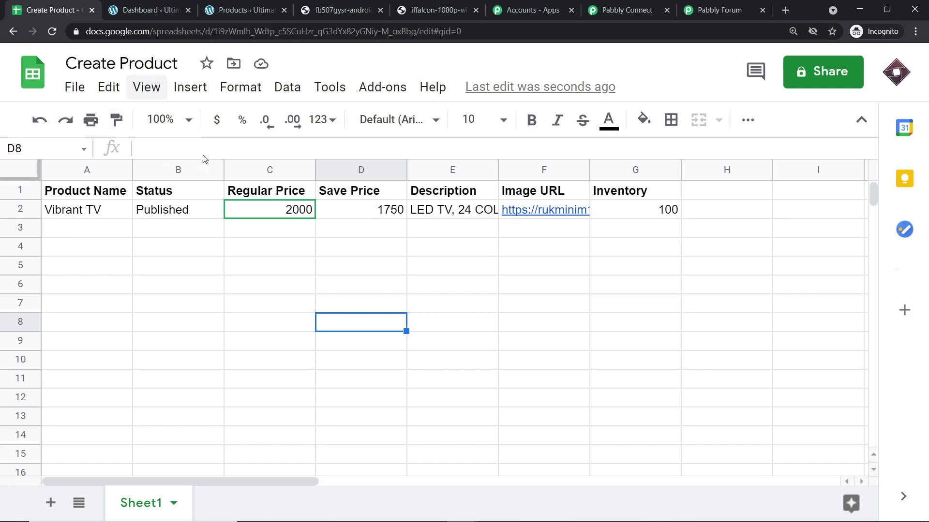
pyautogui.click(616, 4)
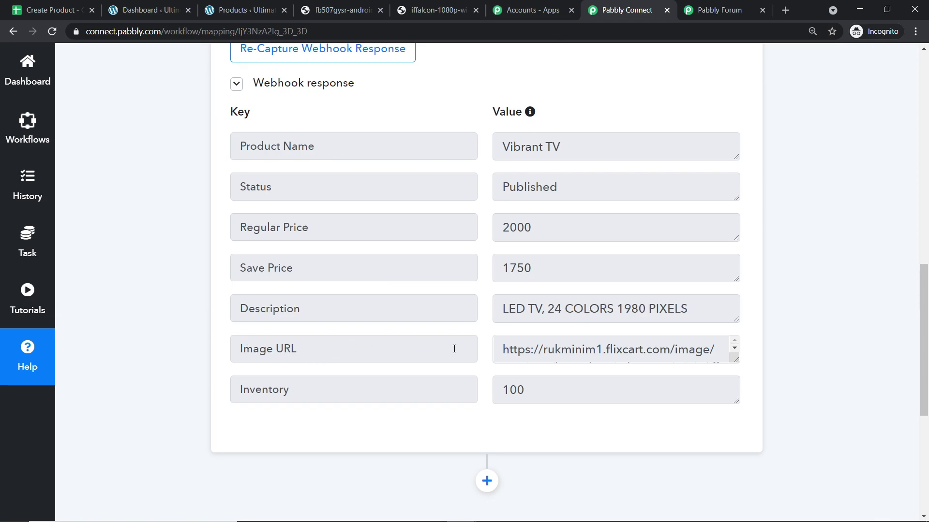
pyautogui.click(99, 6)
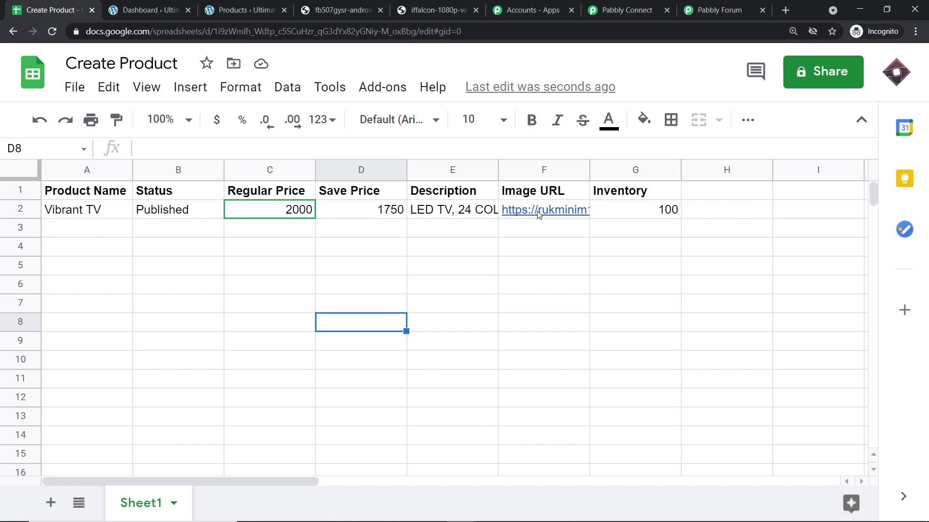
pyautogui.click(617, 6)
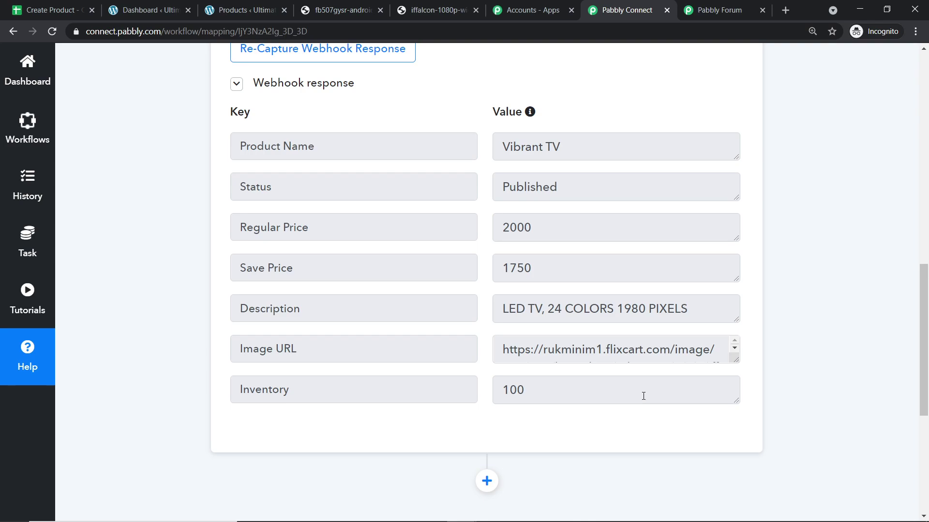
# - Add an action step below the Google Sheets trigger and choose WooCommerce as its app
pyautogui.scroll(-4, 645, 394)
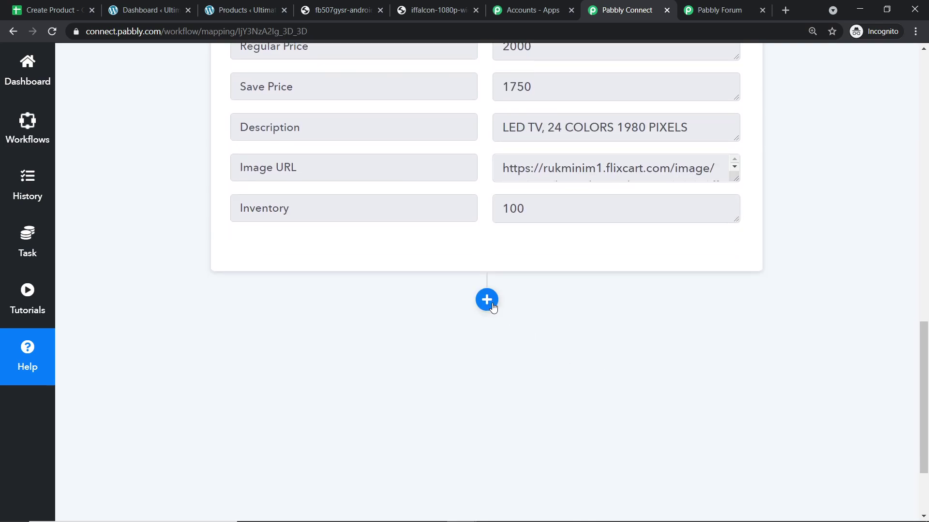
pyautogui.scroll(-1, 492, 308)
pyautogui.click(487, 242)
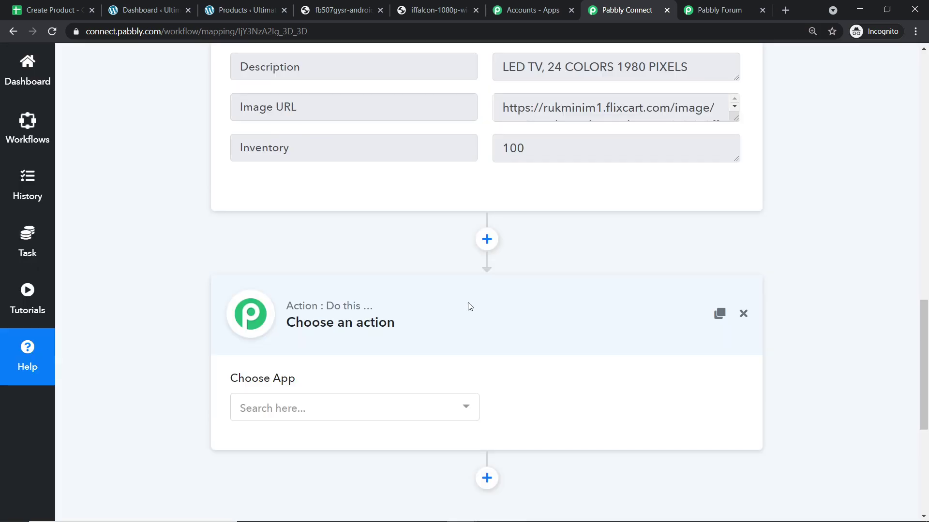
pyautogui.scroll(-2, 459, 323)
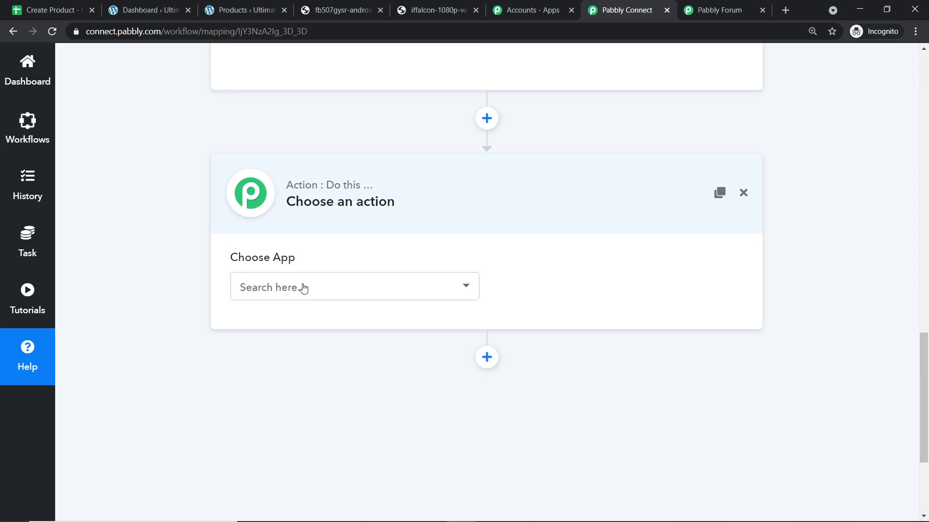
pyautogui.click(303, 289)
pyautogui.write('WOOC')
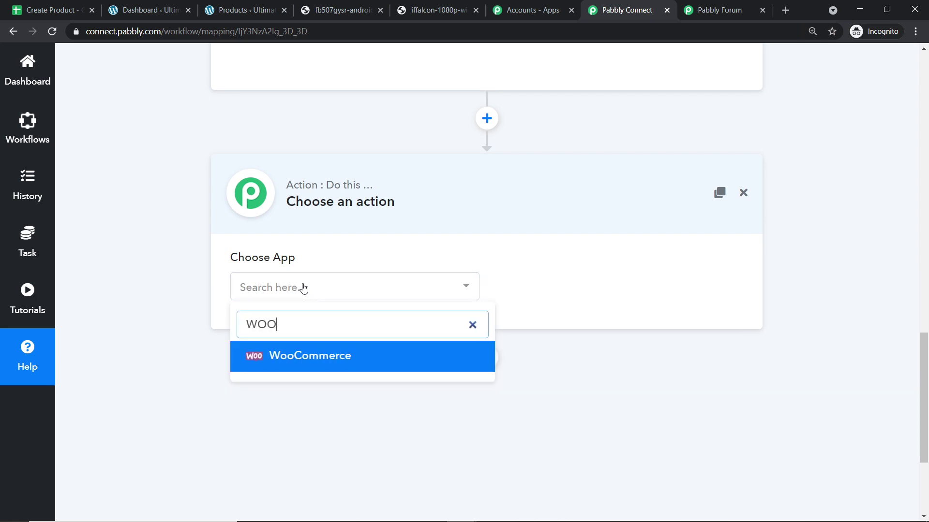
pyautogui.click(303, 356)
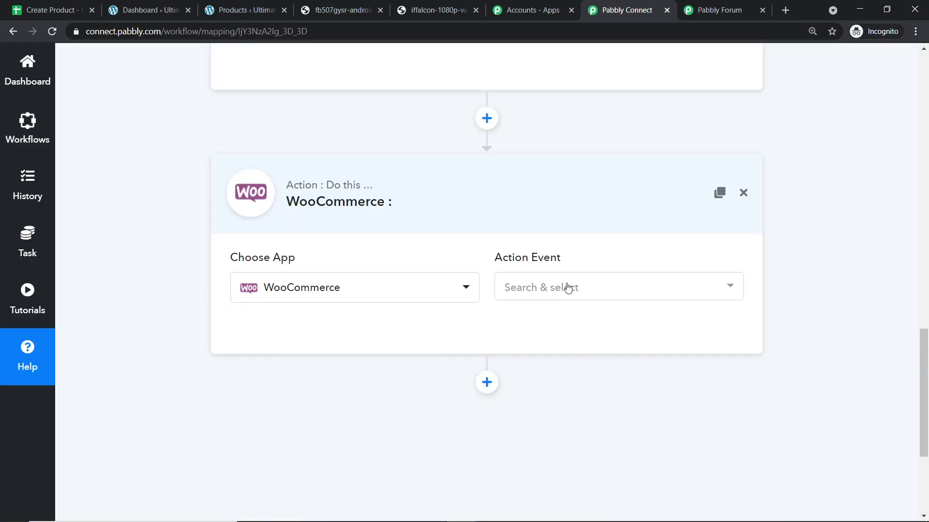
# - Look through the action events offered for the WooCommerce action step
pyautogui.click(568, 289)
pyautogui.write('-+')
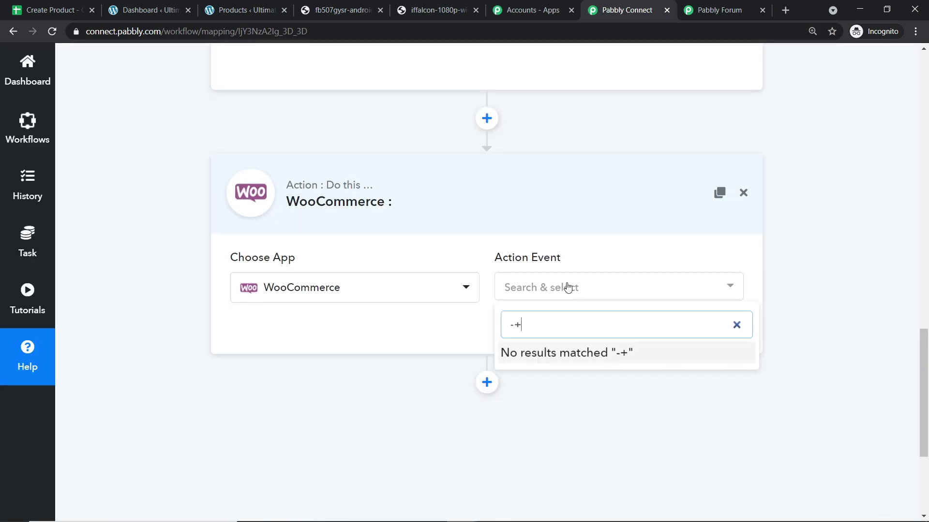
pyautogui.press('BackSpace')
pyautogui.press('BackSpace')
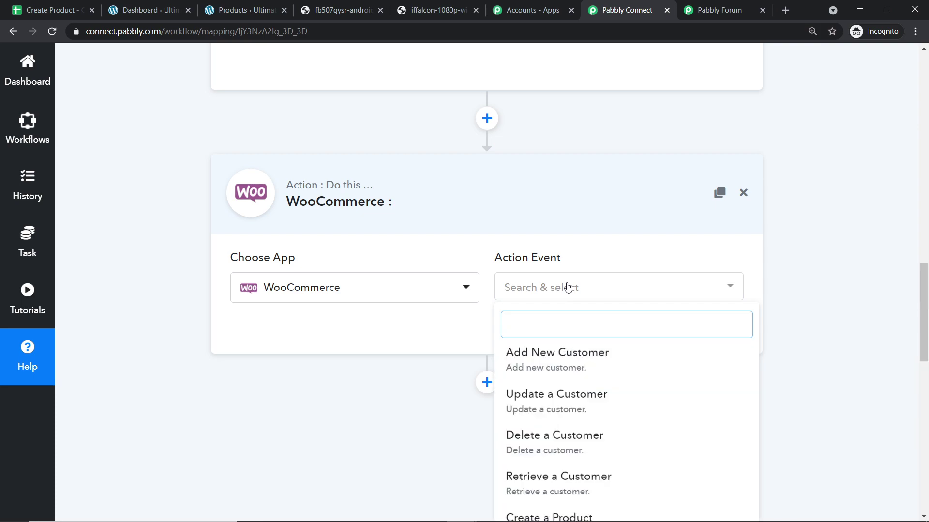
pyautogui.scroll(-6, 622, 406)
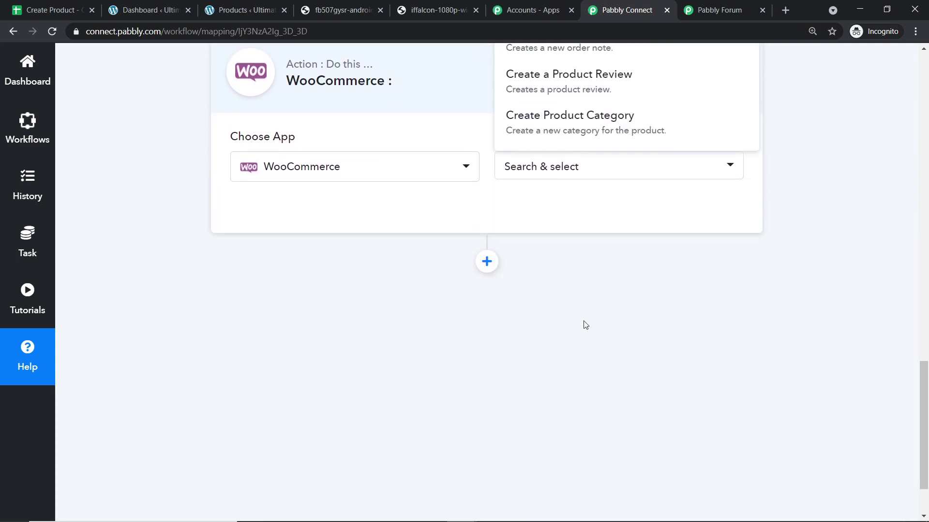
pyautogui.scroll(5, 611, 223)
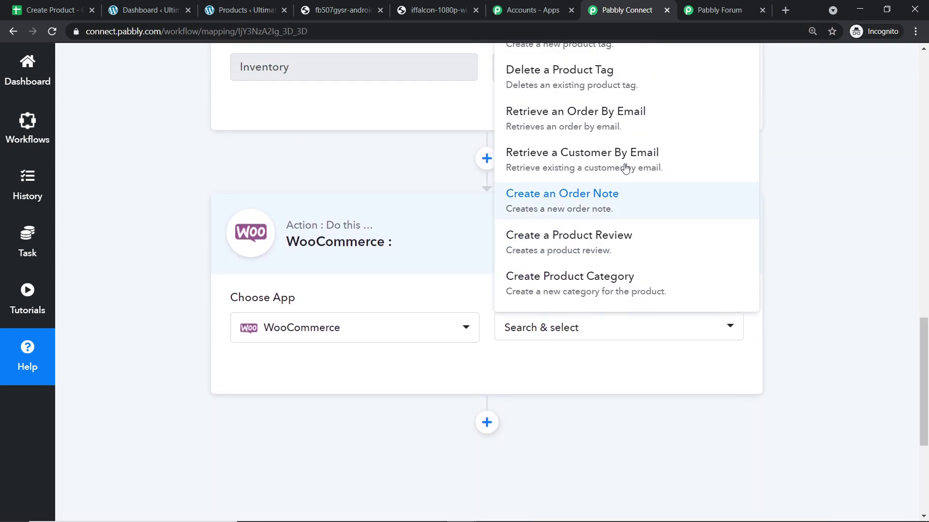
pyautogui.scroll(1, 612, 212)
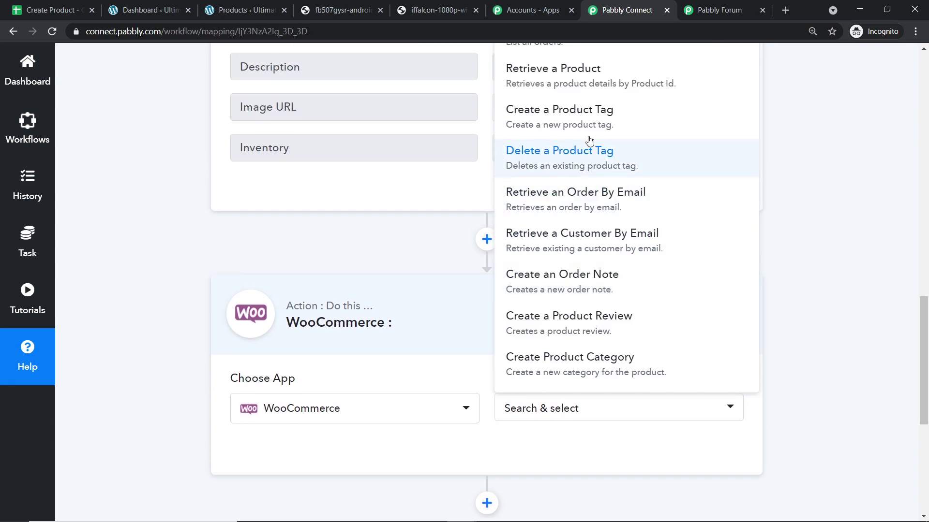
pyautogui.scroll(-2, 591, 203)
pyautogui.scroll(5, 616, 179)
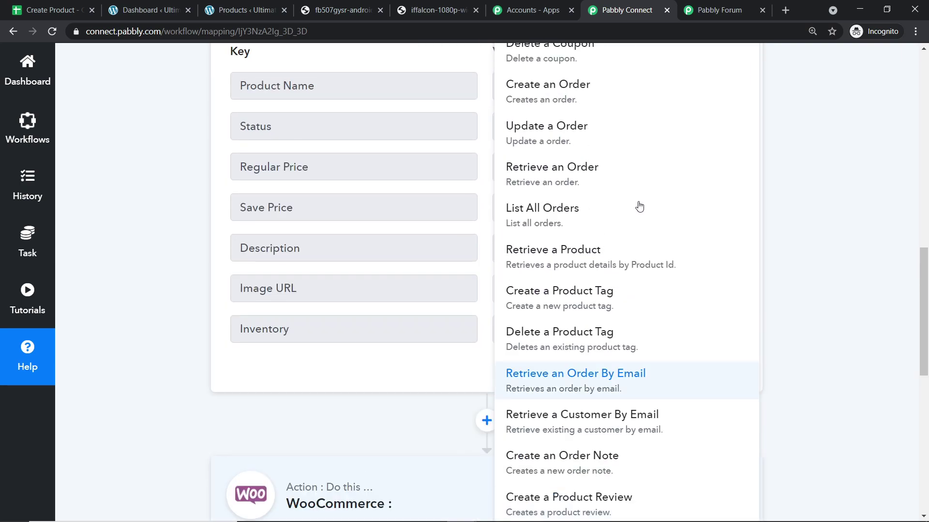
pyautogui.scroll(3, 605, 203)
pyautogui.scroll(-3, 602, 205)
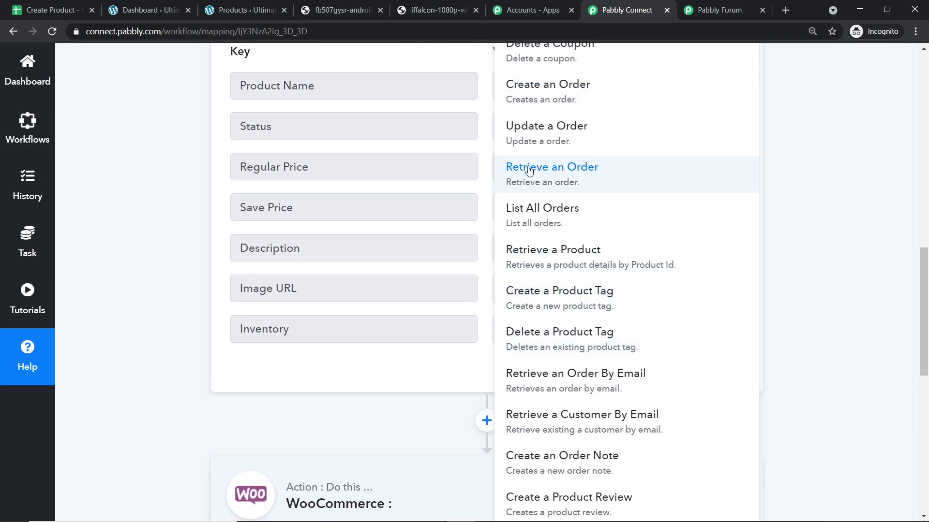
pyautogui.click(798, 208)
pyautogui.scroll(-5, 516, 301)
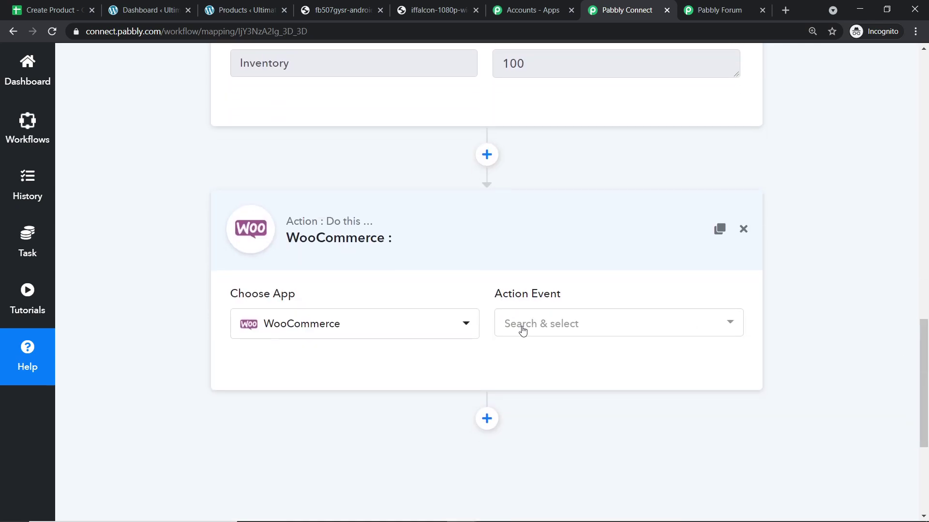
# - Choose Create a Product as the WooCommerce action event
pyautogui.click(522, 330)
pyautogui.scroll(1, 557, 252)
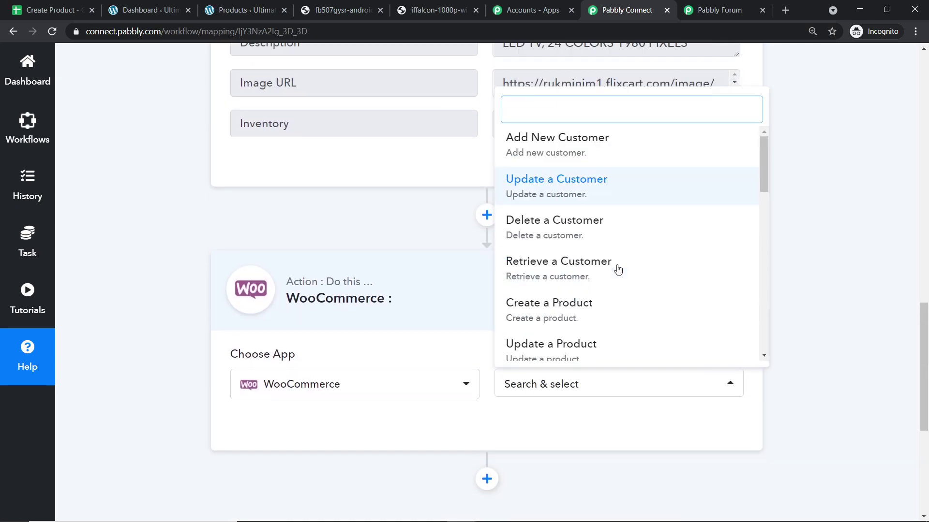
pyautogui.scroll(-6, 618, 269)
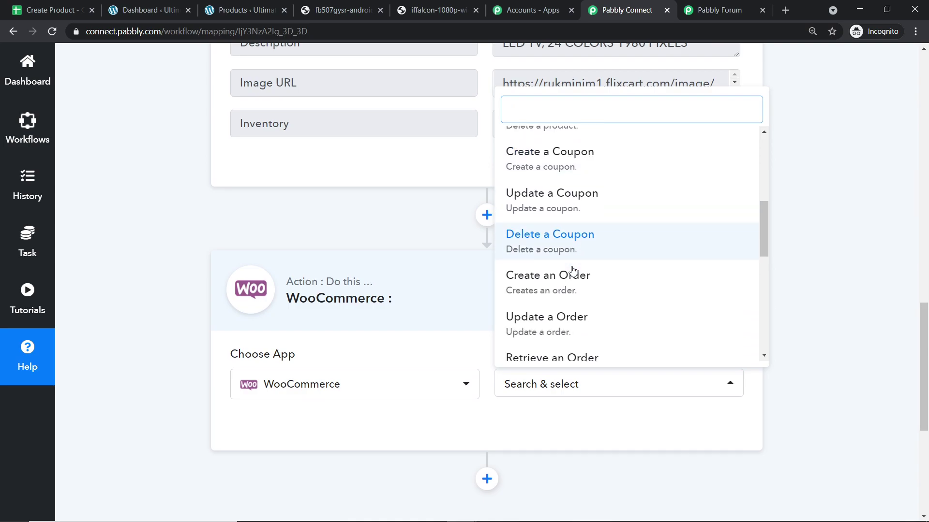
pyautogui.scroll(-5, 572, 270)
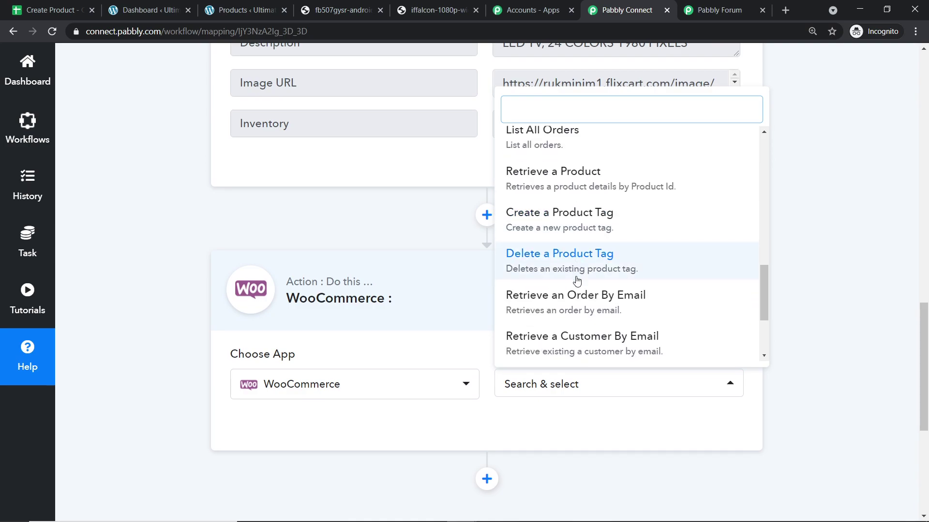
pyautogui.scroll(-5, 578, 285)
pyautogui.scroll(6, 585, 290)
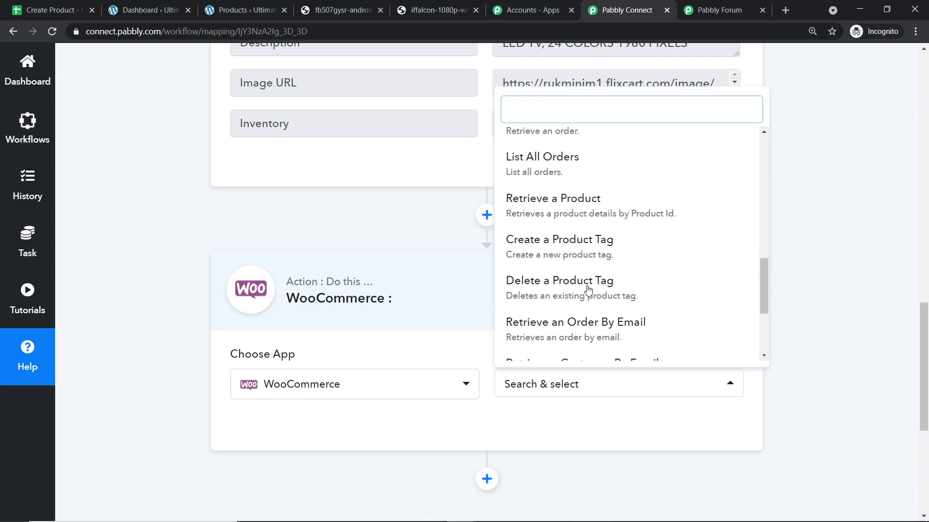
pyautogui.scroll(8, 587, 285)
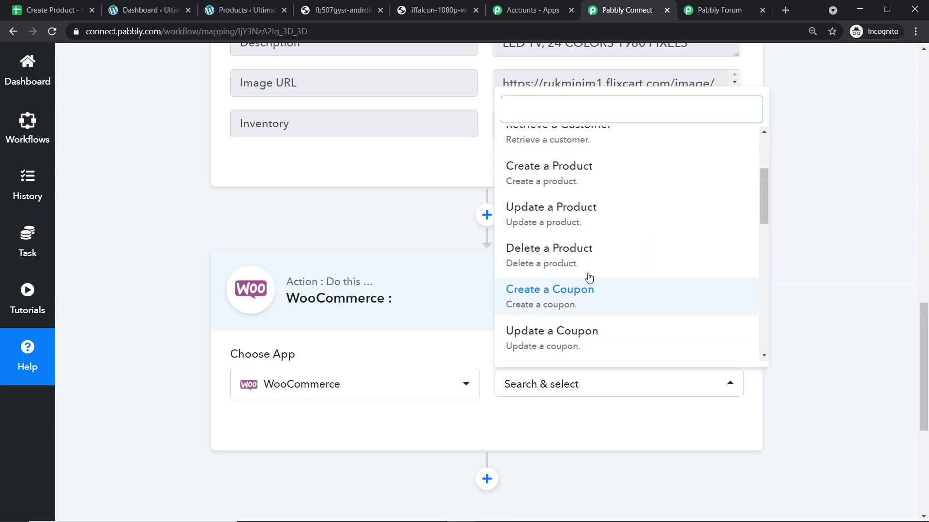
pyautogui.click(575, 186)
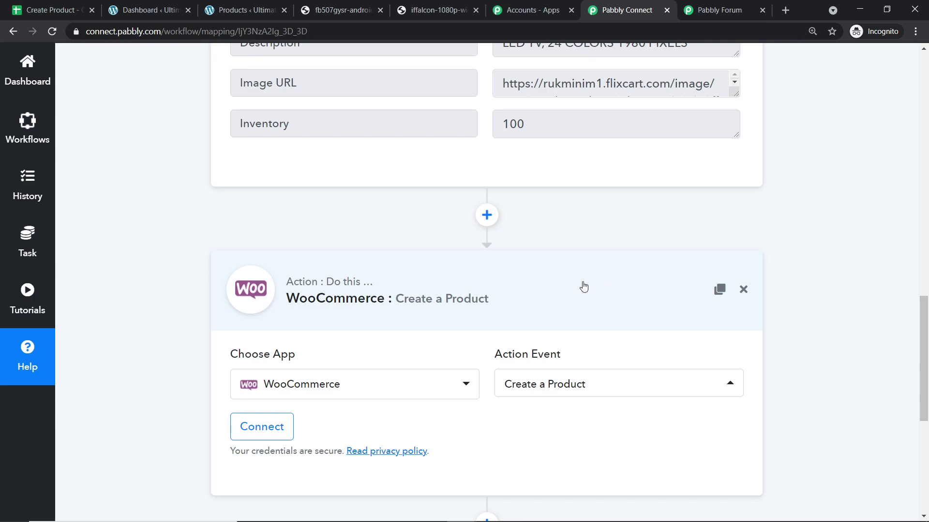
pyautogui.scroll(-1, 578, 288)
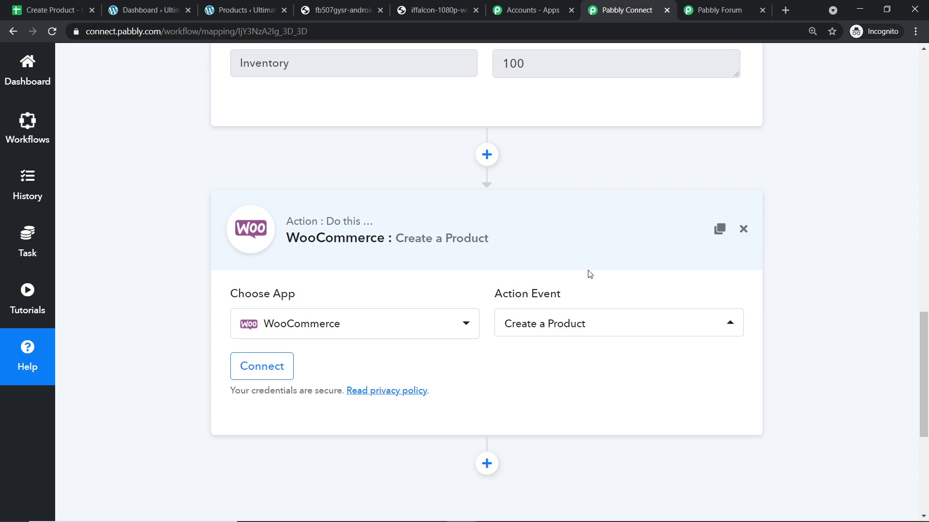
# - Open the WooCommerce account connection form and review the credentials and website address it requires
pyautogui.click(725, 9)
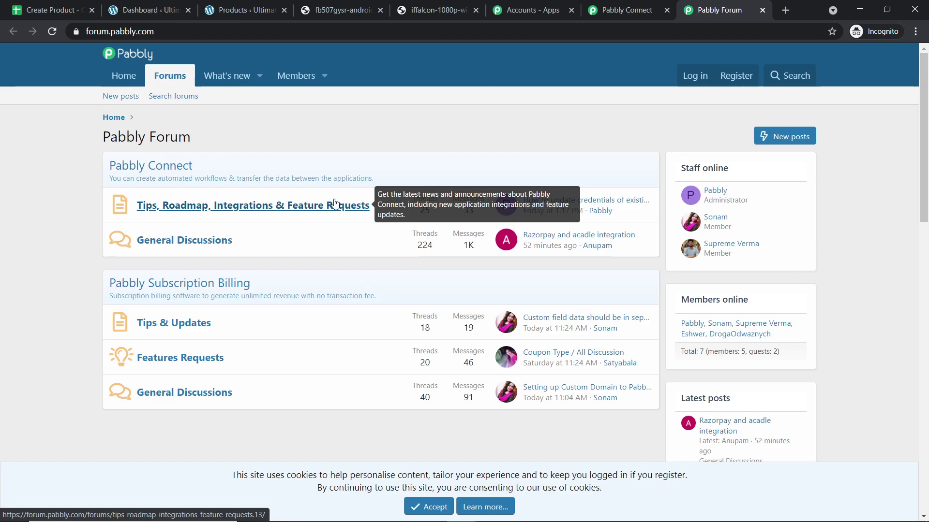
pyautogui.click(617, 5)
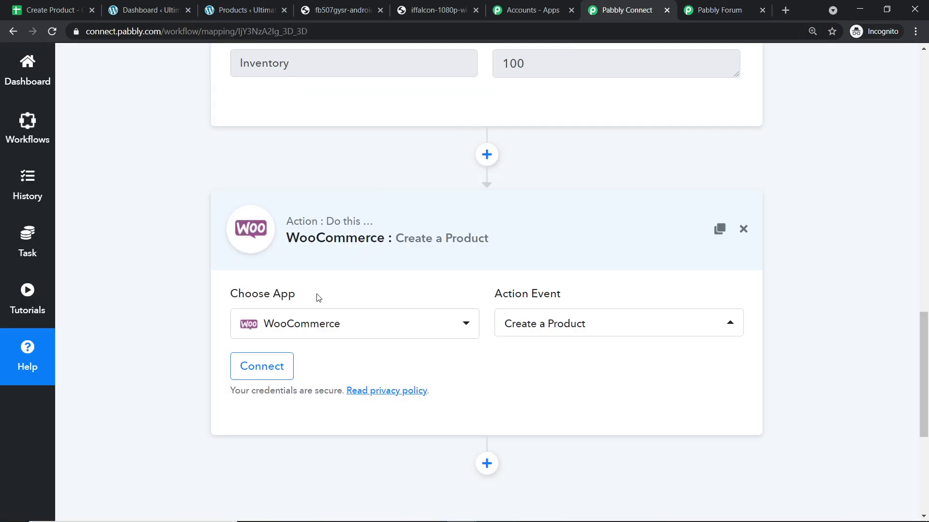
pyautogui.click(283, 370)
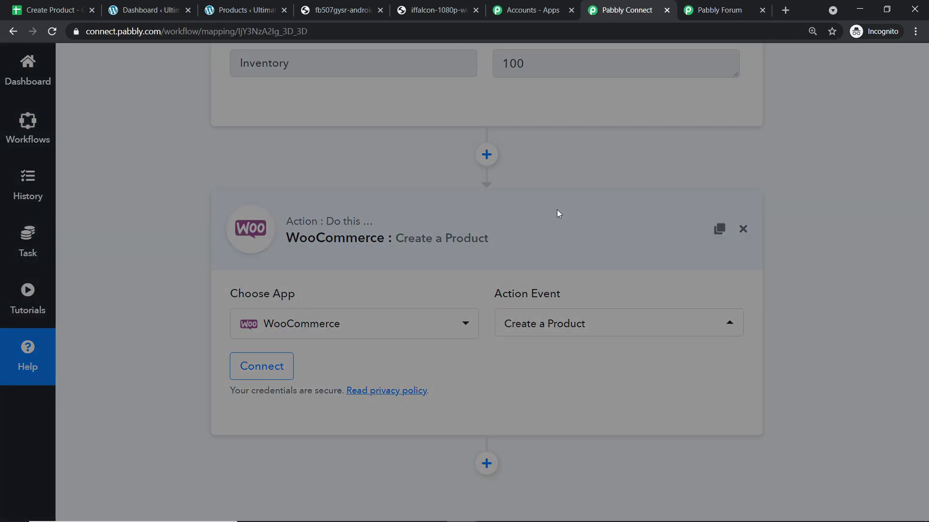
pyautogui.scroll(-3, 534, 232)
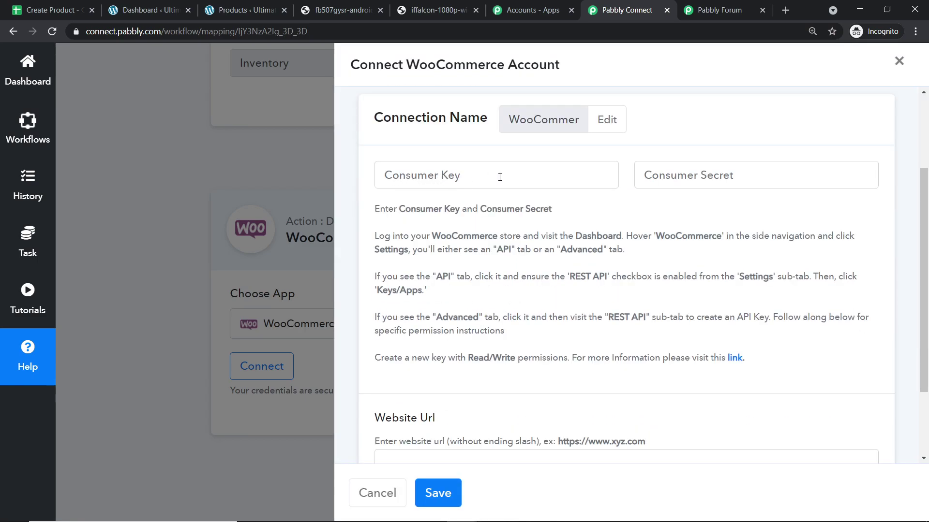
pyautogui.scroll(-1, 726, 182)
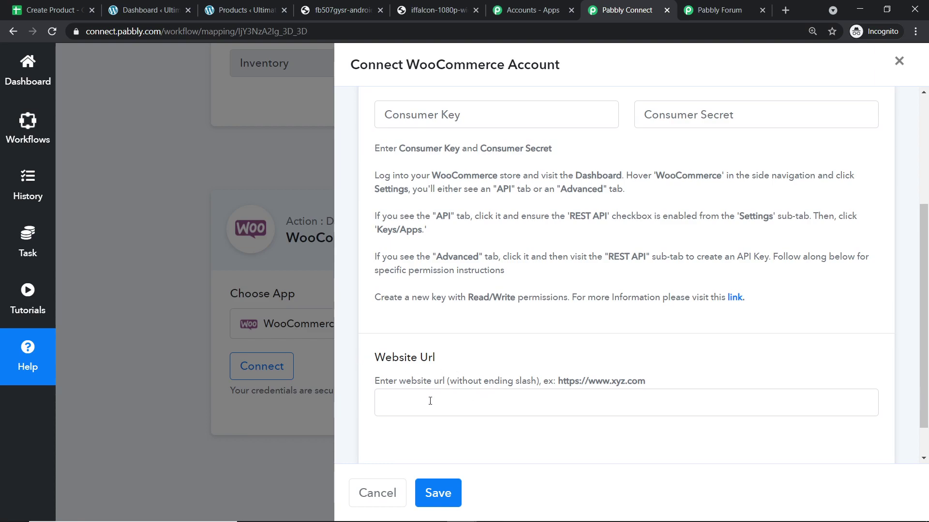
pyautogui.click(240, 6)
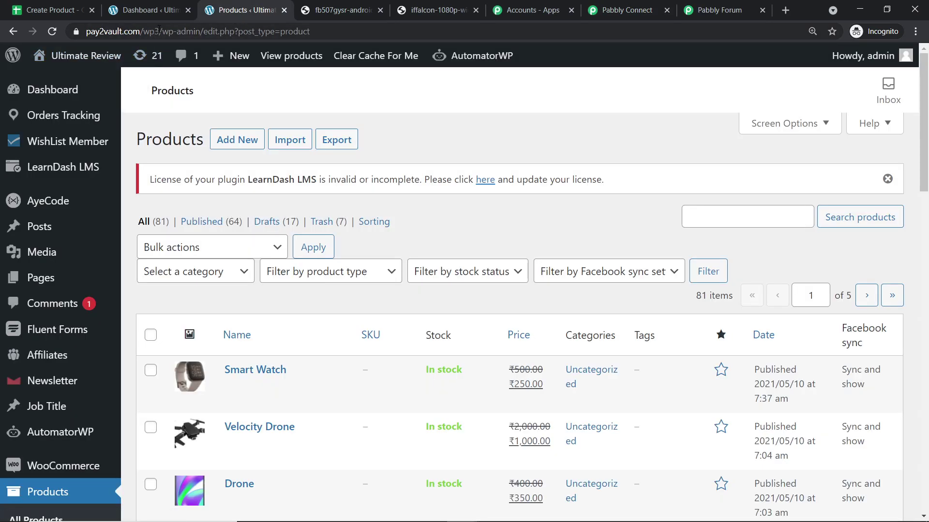
pyautogui.moveTo(158, 30); pyautogui.dragTo(86, 31)
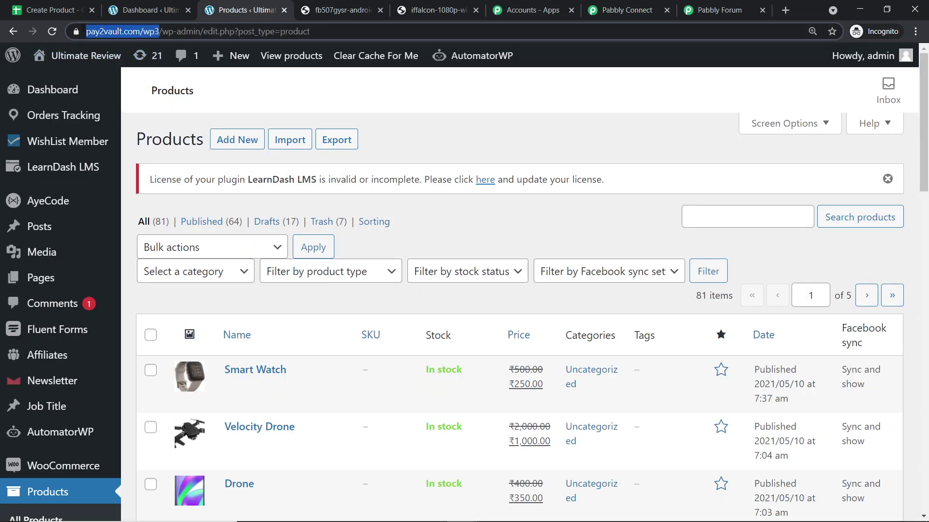
pyautogui.rightClick(176, 33)
pyautogui.click(217, 101)
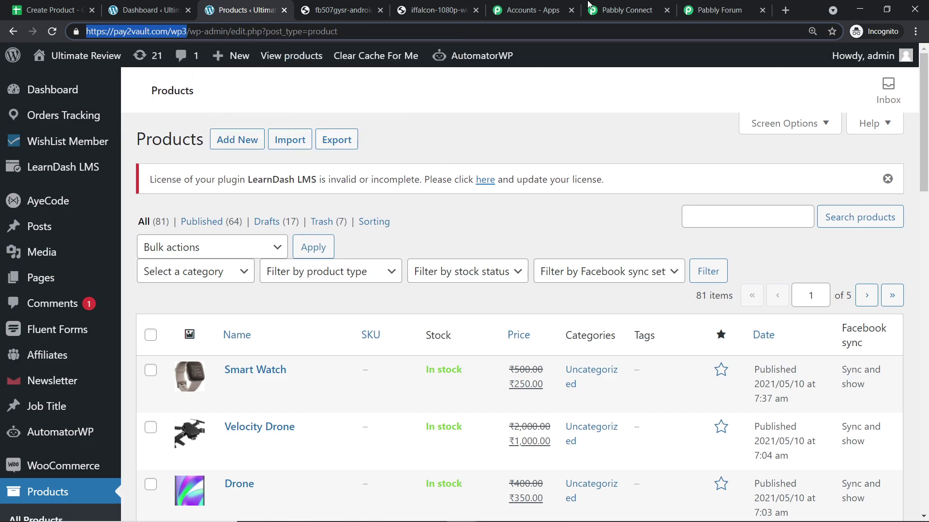
pyautogui.click(591, 7)
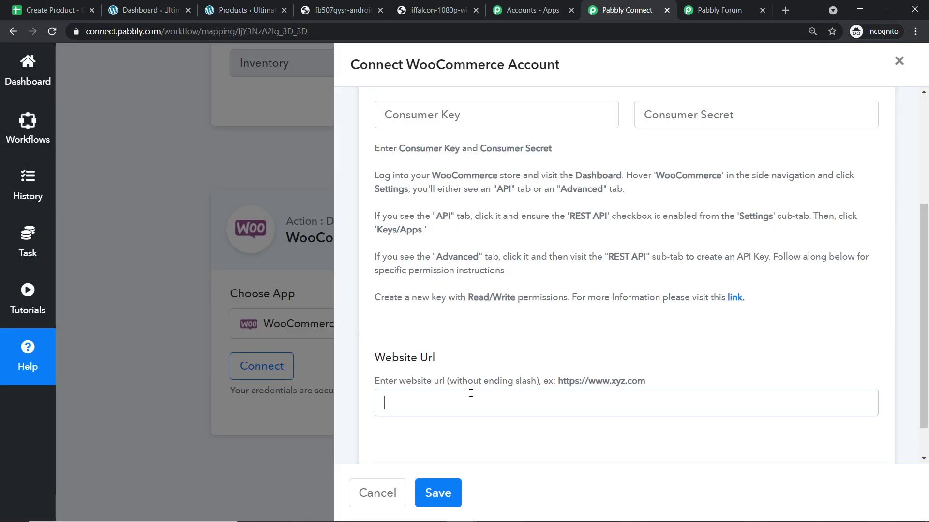
pyautogui.hotkey('ctrl', 'v')
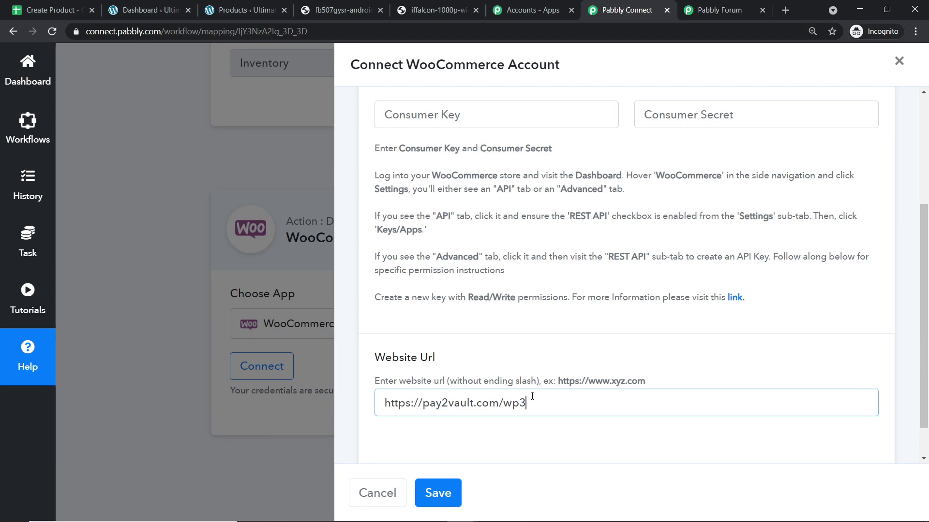
# - Open the WooCommerce settings in a new browser tab from the store's WordPress dashboard
pyautogui.scroll(2, 491, 236)
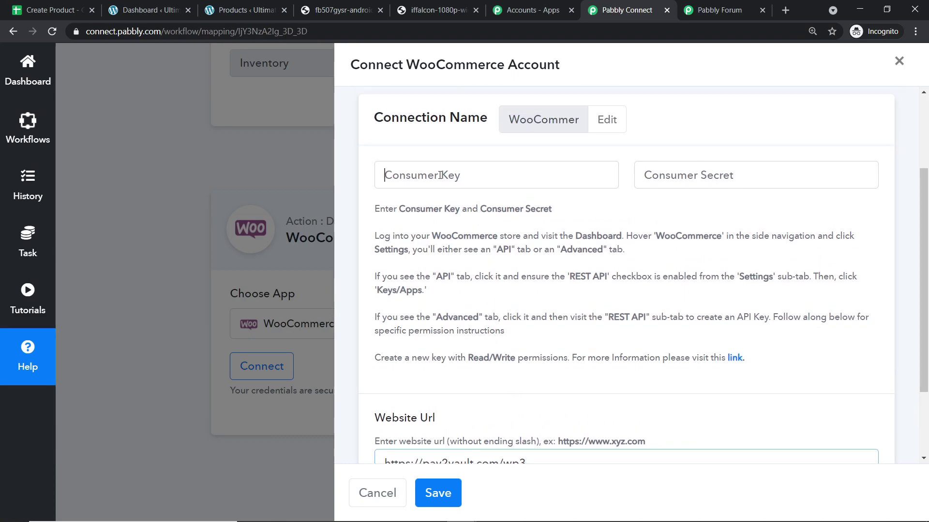
pyautogui.click(441, 175)
pyautogui.click(704, 175)
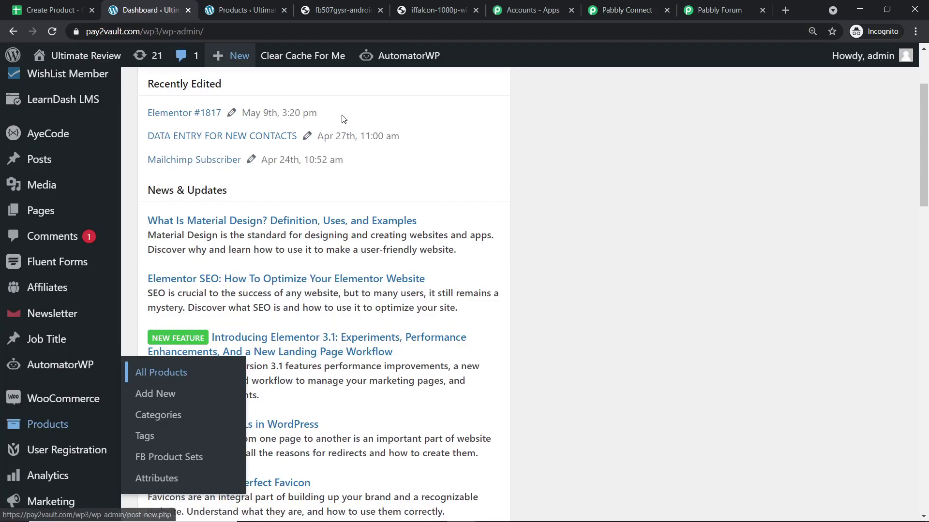
pyautogui.scroll(-1, 95, 365)
pyautogui.scroll(-1, 92, 364)
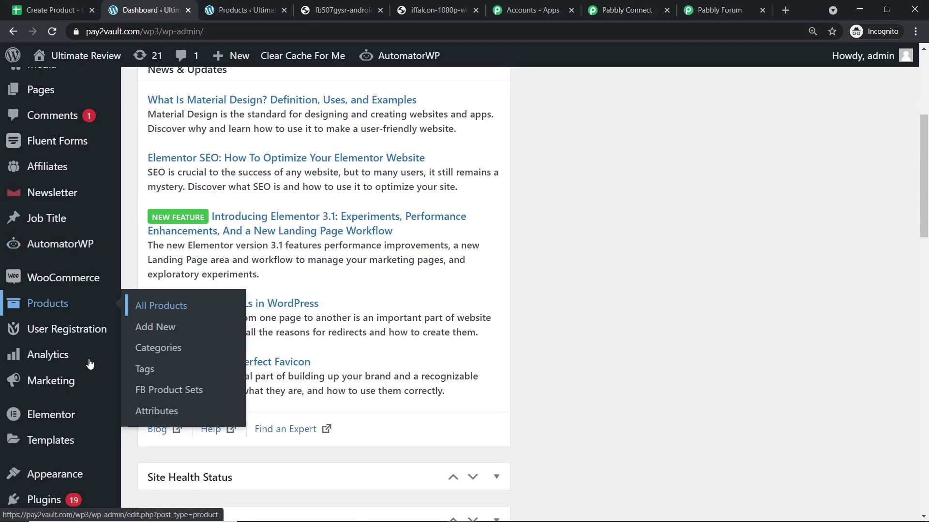
pyautogui.scroll(-2, 77, 435)
pyautogui.scroll(1, 69, 334)
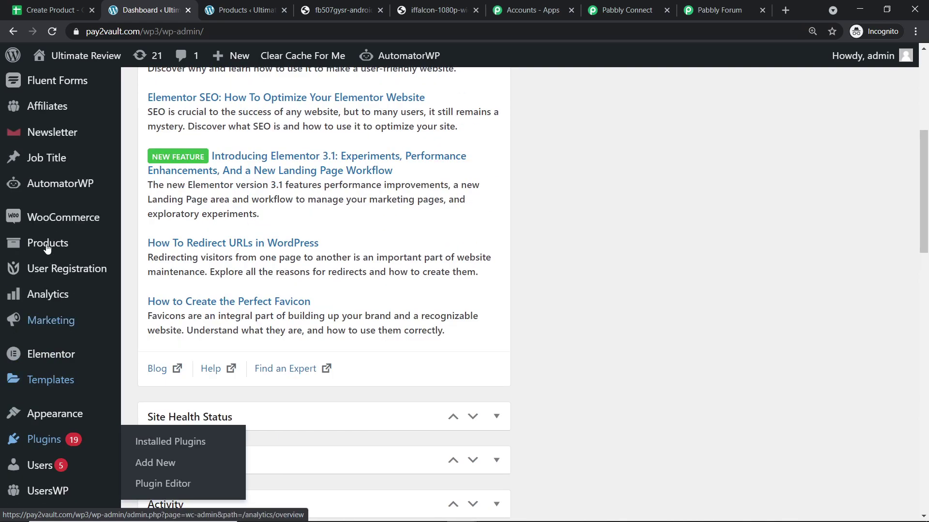
pyautogui.moveTo(47, 220)
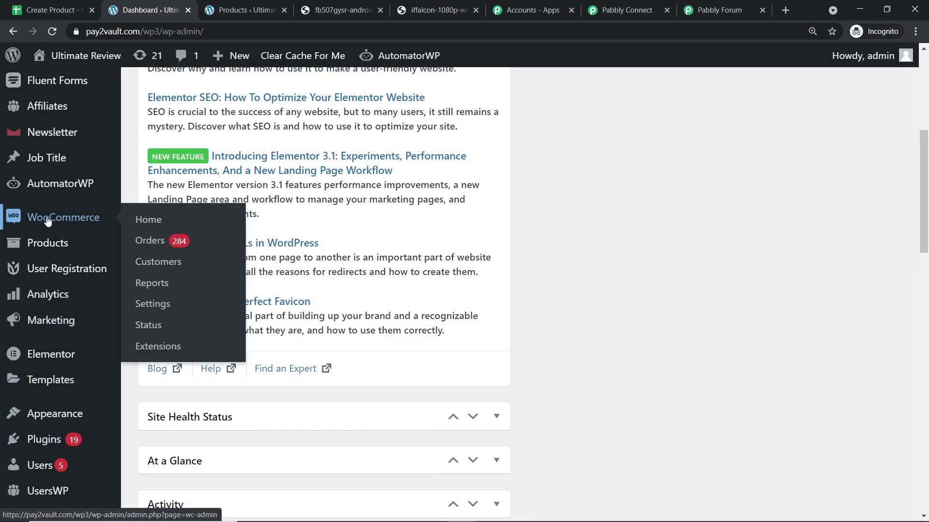
pyautogui.rightClick(168, 307)
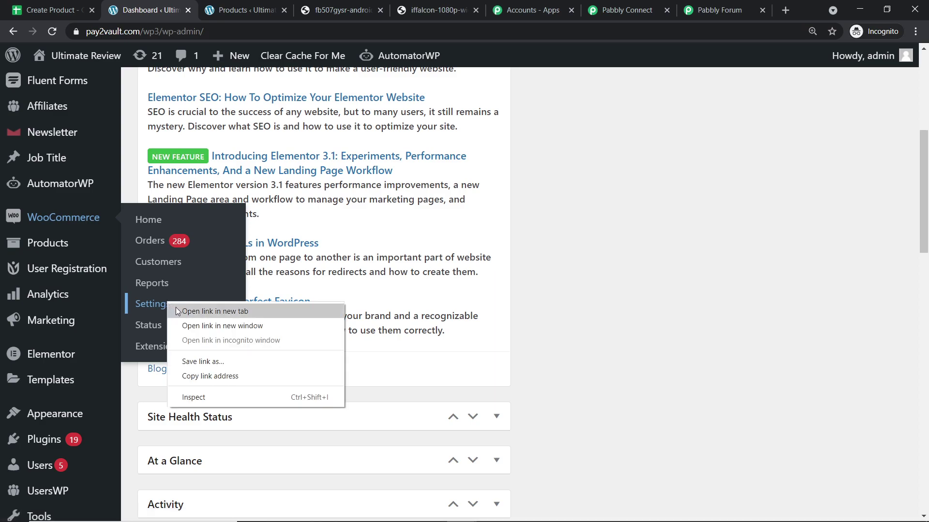
pyautogui.click(180, 312)
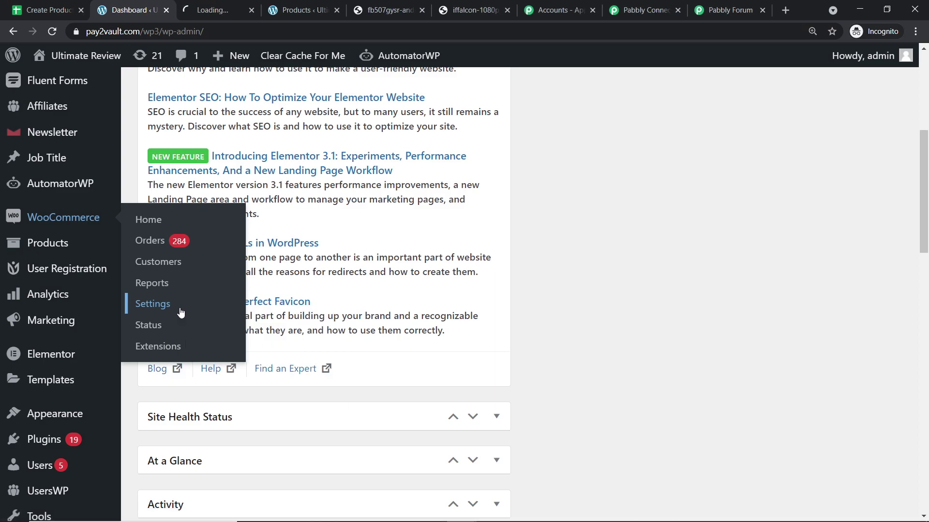
# - Show the REST API keys in the advanced WooCommerce settings
pyautogui.click(219, 3)
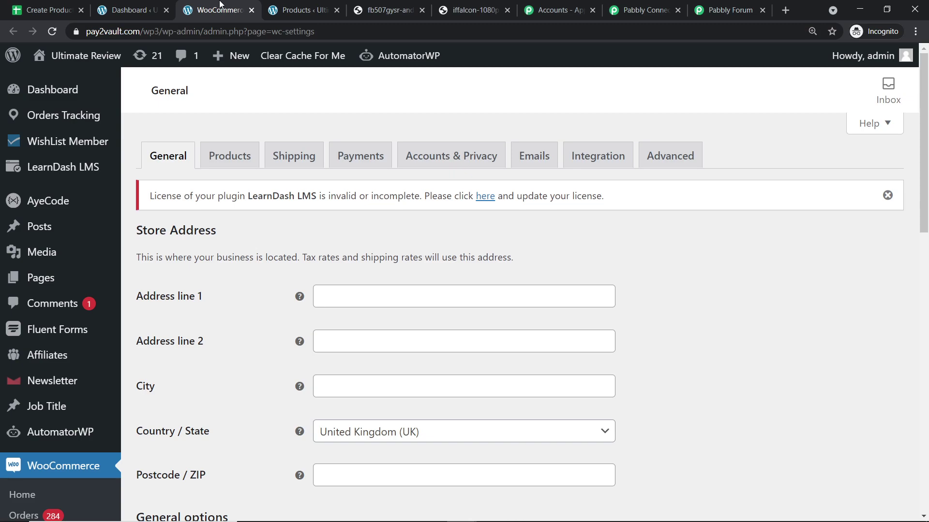
pyautogui.click(666, 163)
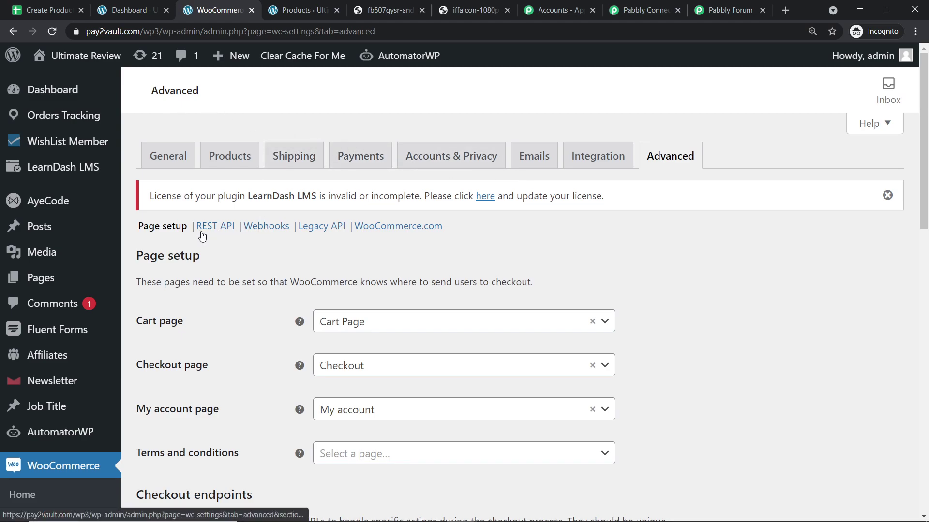
pyautogui.click(222, 229)
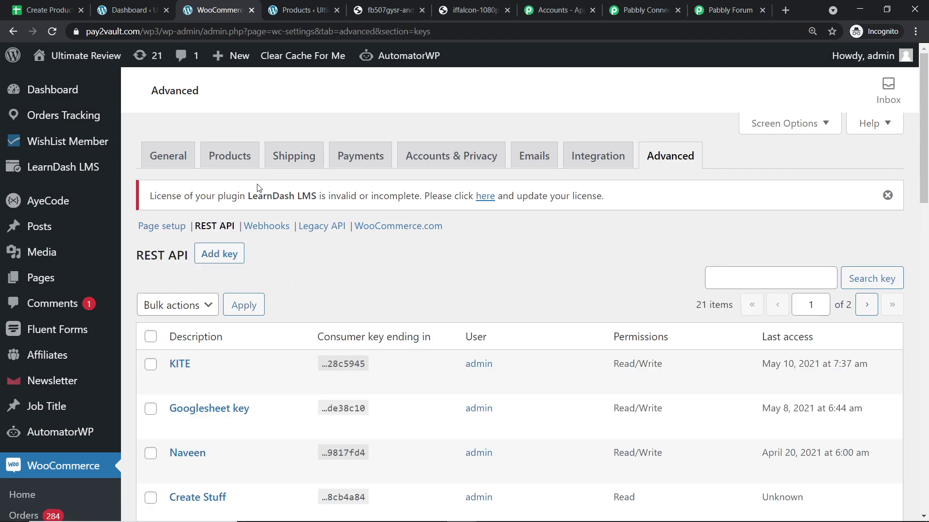
# - Start a new WooCommerce REST API key and enter GOOGLE SHEETS DATA ONE as its description
pyautogui.scroll(-9, 302, 281)
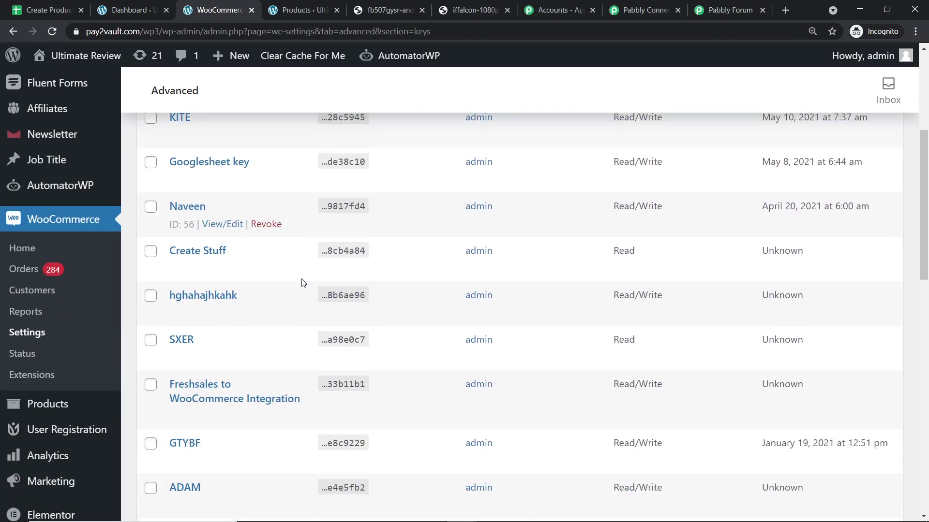
pyautogui.scroll(4, 305, 282)
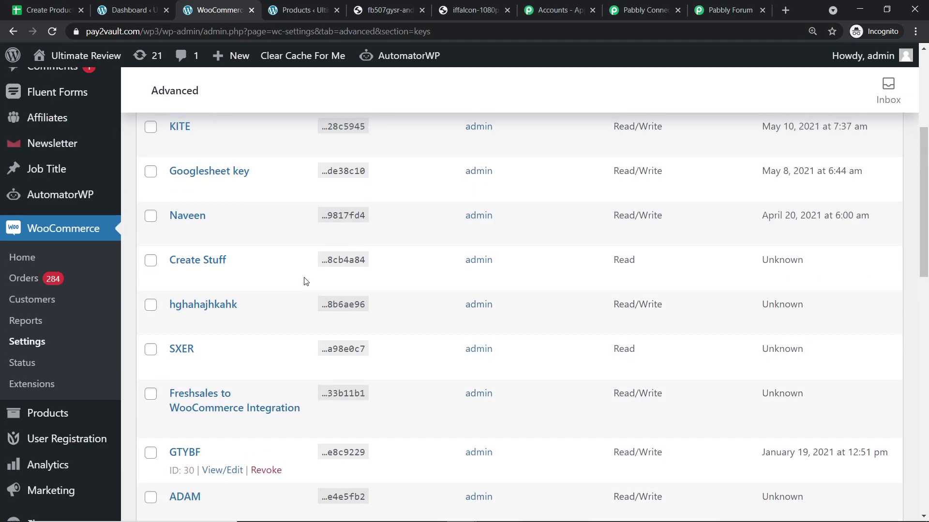
pyautogui.scroll(4, 305, 282)
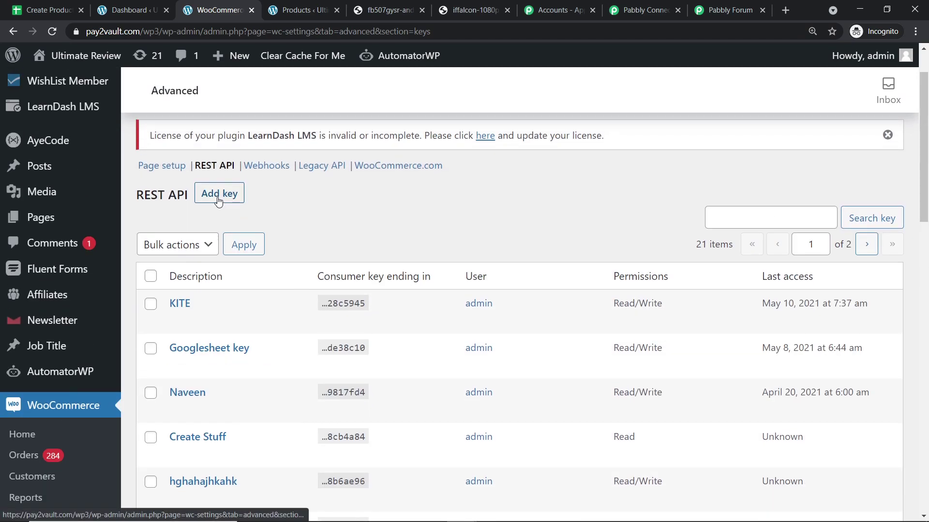
pyautogui.click(218, 195)
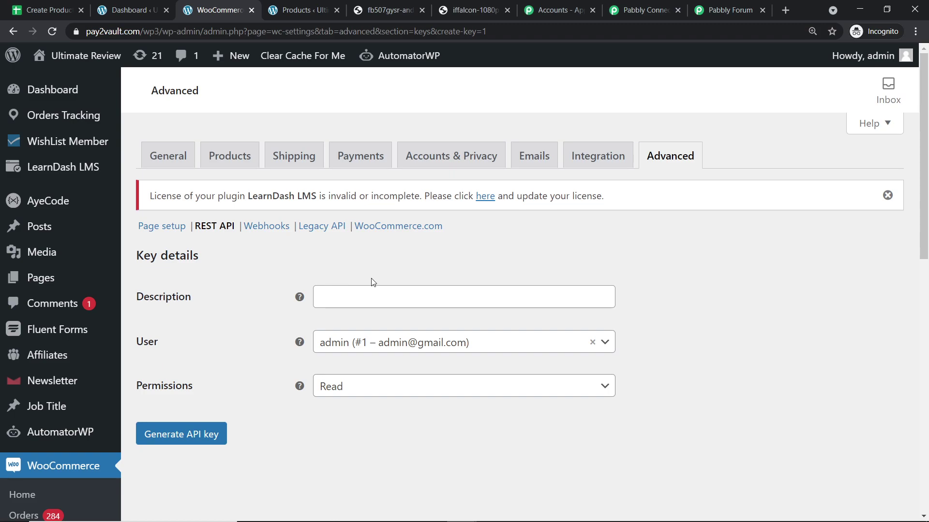
pyautogui.click(358, 288)
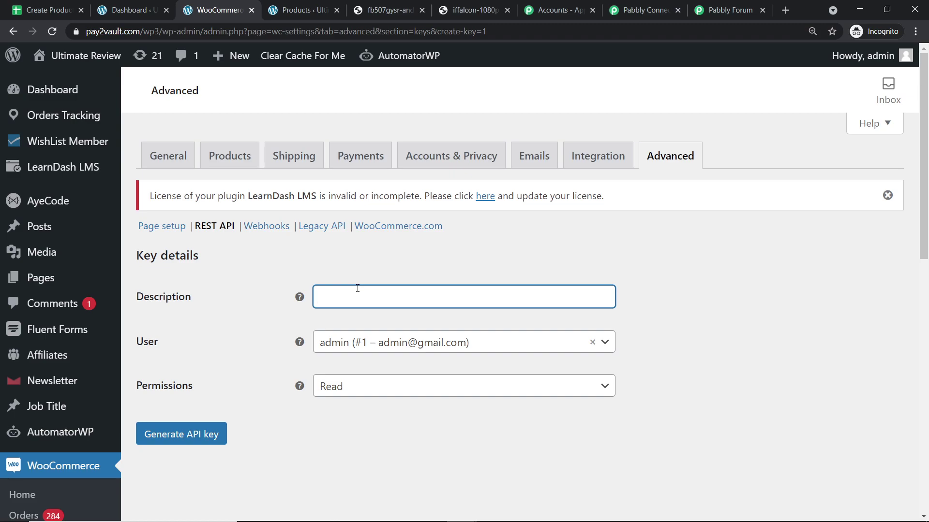
pyautogui.write('GOOGLE SHEETS DATA ONE')
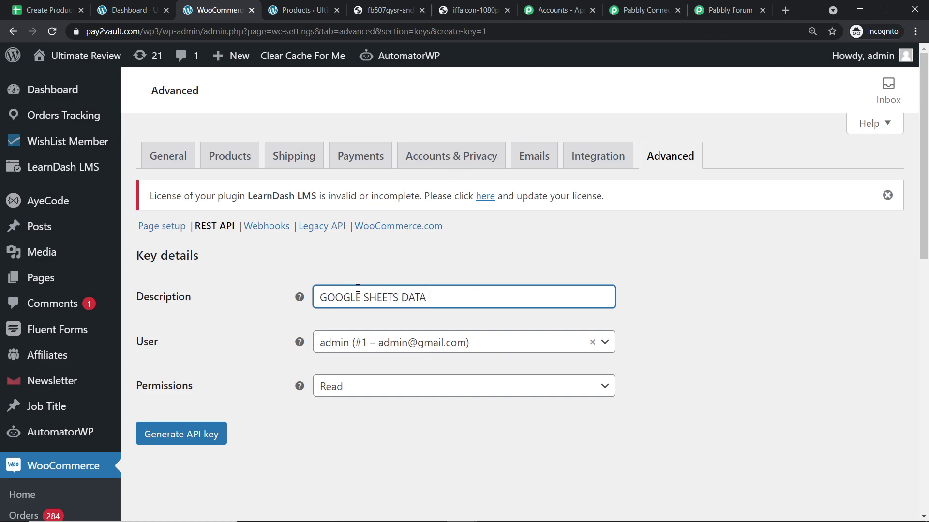
pyautogui.click(413, 262)
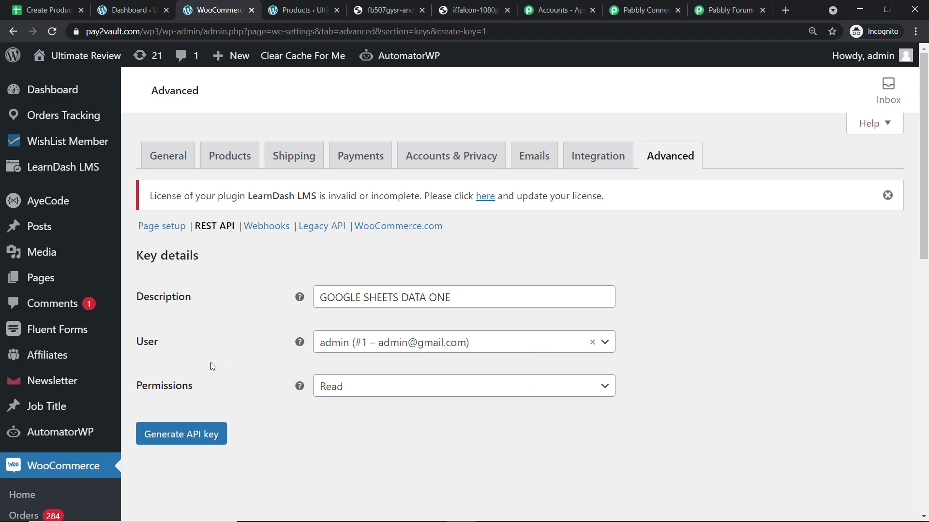
# - Set the new key's permissions to Read/Write and generate the API key
pyautogui.click(356, 389)
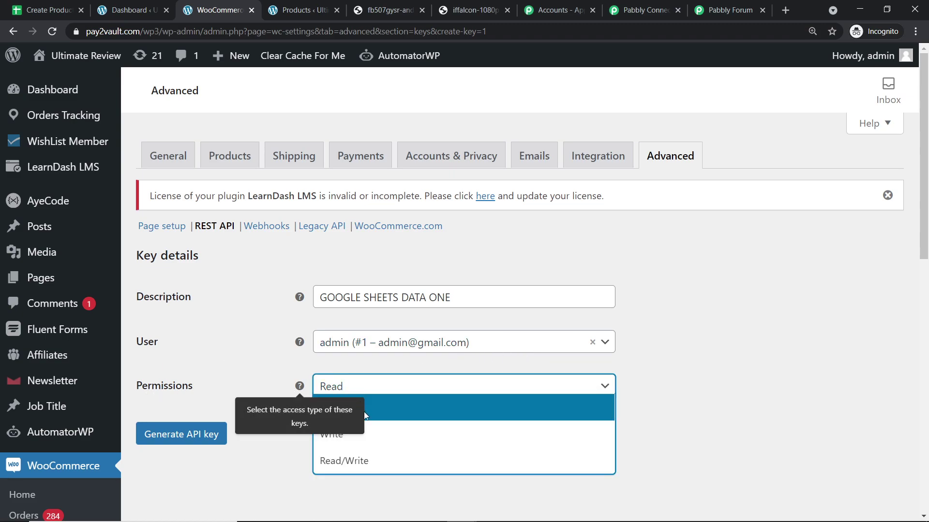
pyautogui.click(378, 460)
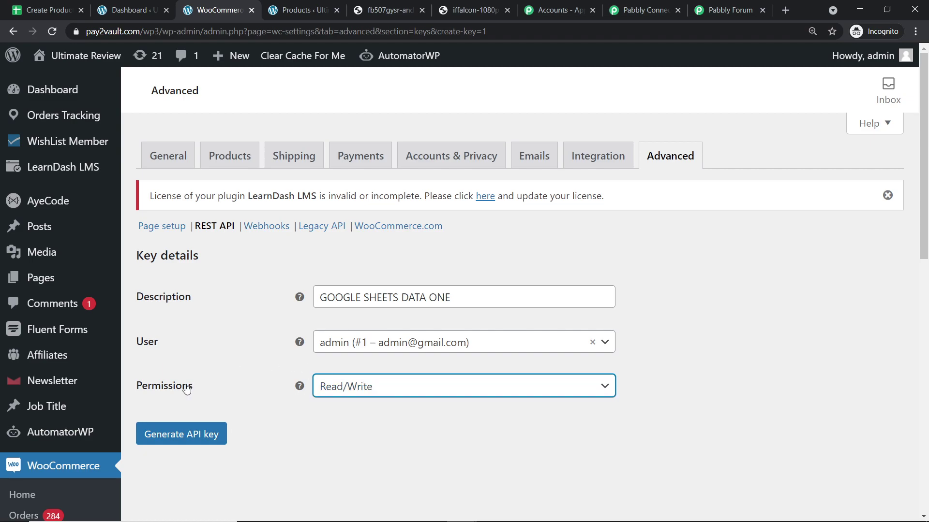
pyautogui.click(189, 434)
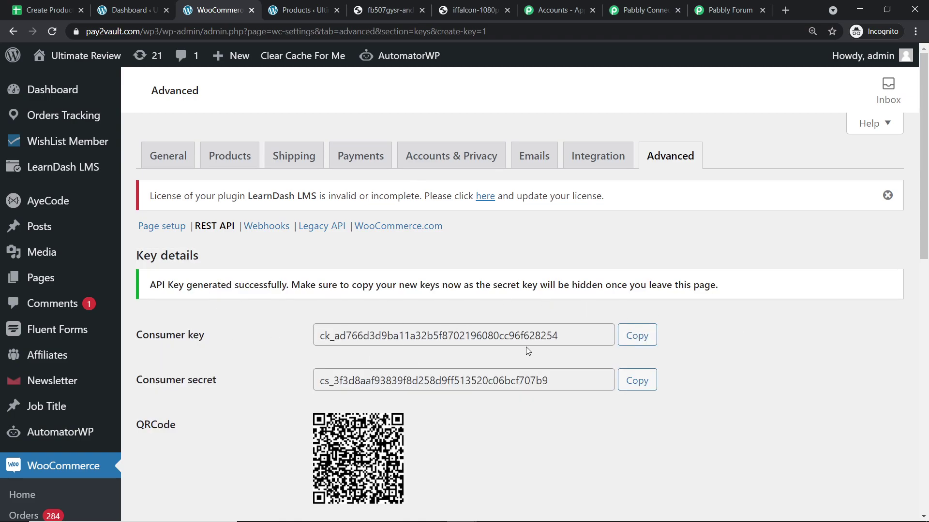
# - Copy the generated consumer key into the Consumer Key field of the Pabbly Connect WooCommerce connection form
pyautogui.click(642, 337)
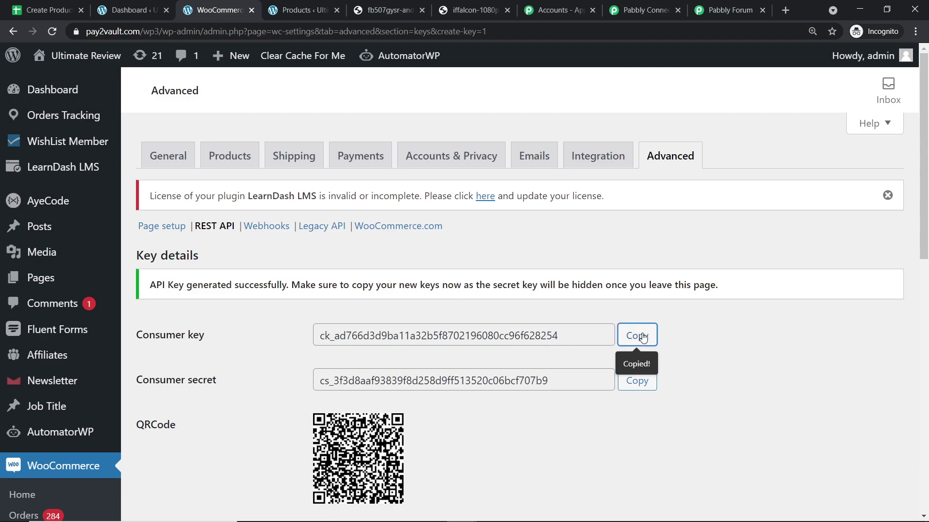
pyautogui.click(628, 10)
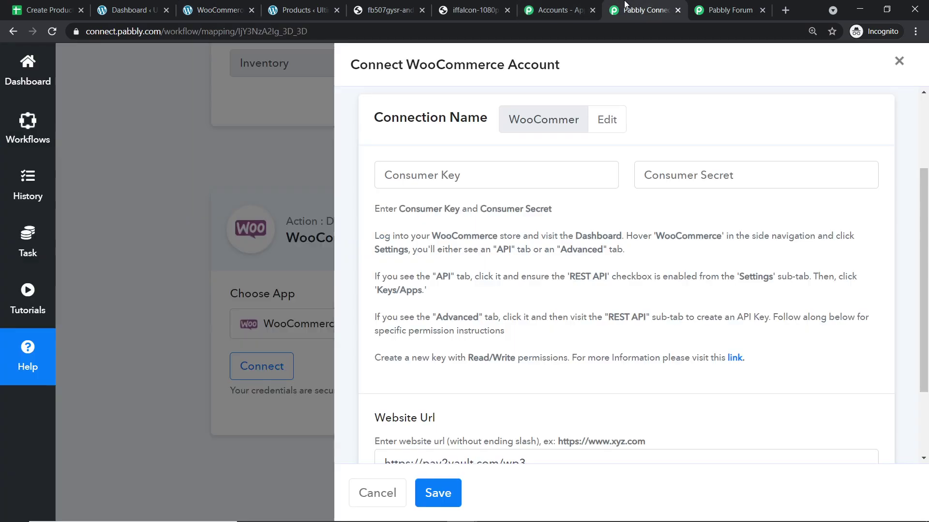
pyautogui.click(471, 174)
pyautogui.rightClick(472, 174)
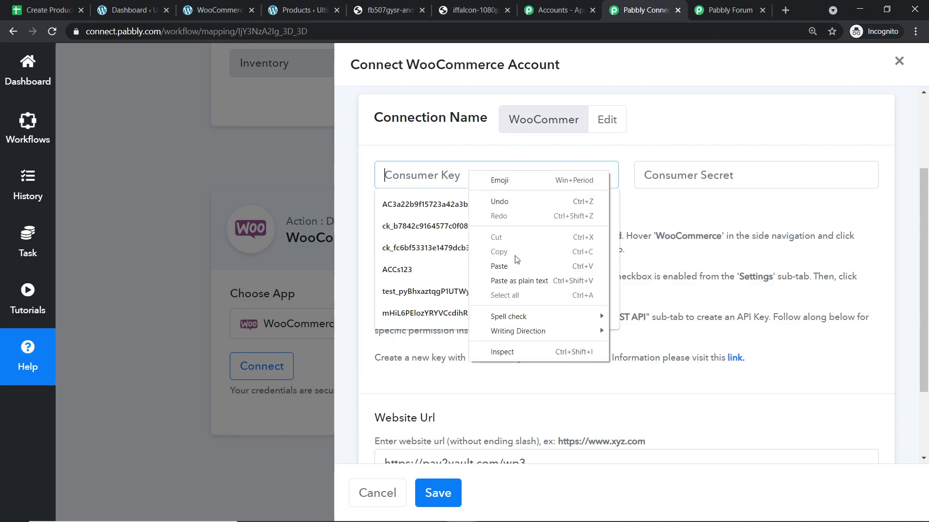
pyautogui.click(486, 262)
pyautogui.click(684, 222)
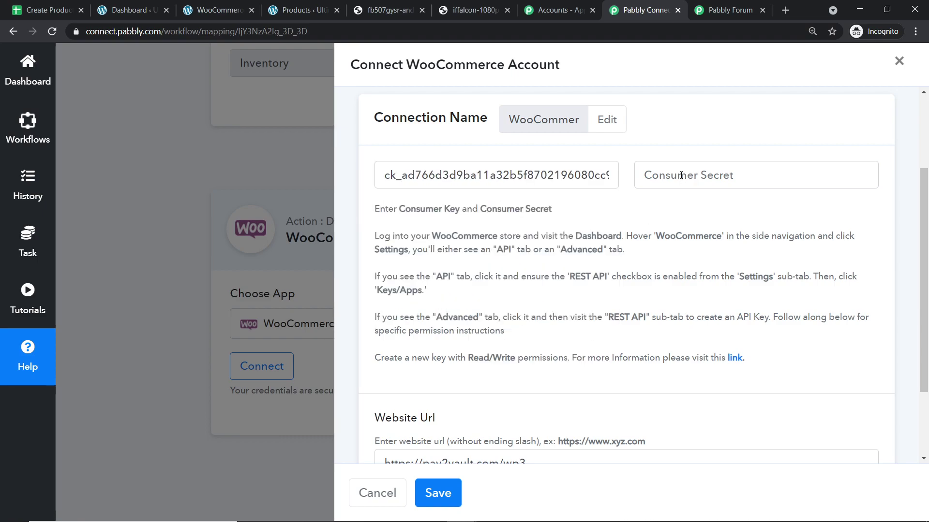
# - Copy the generated consumer secret from WooCommerce into Pabbly Connect's Consumer Secret field and save the account connection
pyautogui.click(680, 175)
pyautogui.click(560, 6)
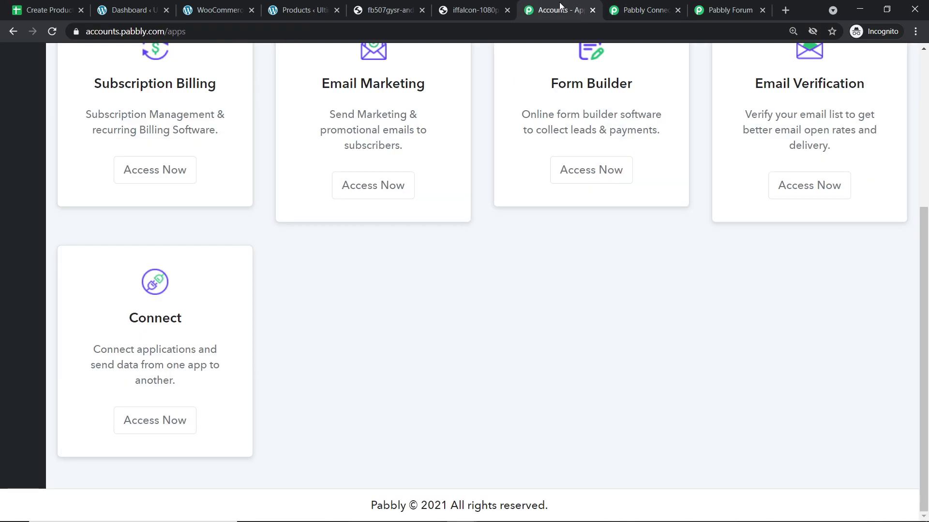
pyautogui.click(139, 6)
pyautogui.click(218, 10)
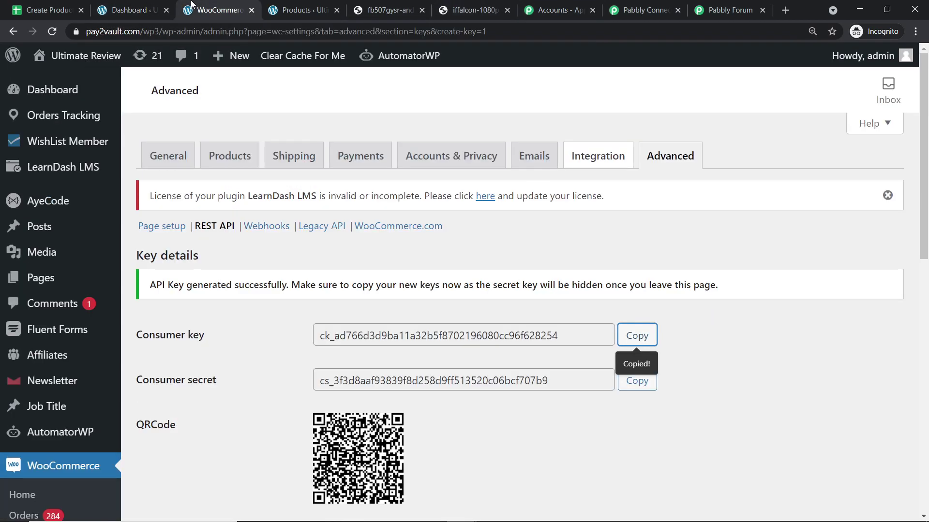
pyautogui.click(637, 381)
pyautogui.click(620, 6)
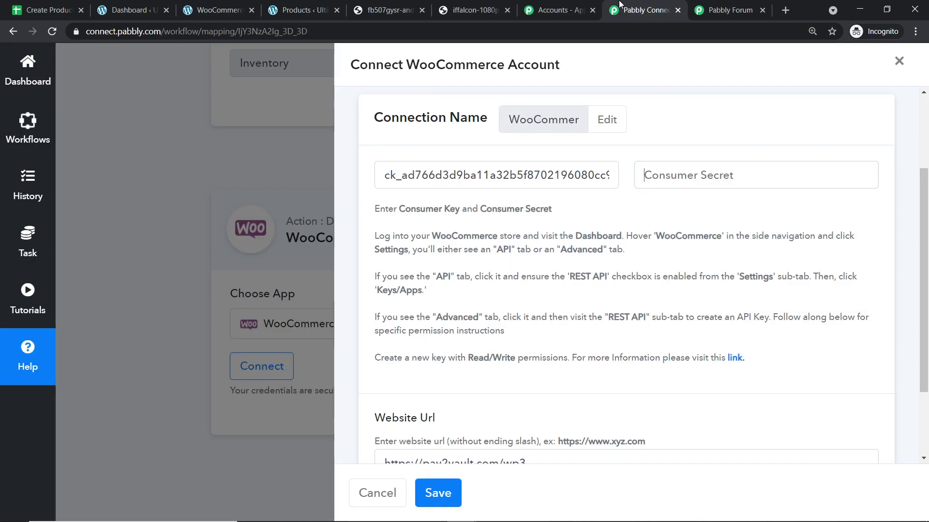
pyautogui.click(694, 167)
pyautogui.rightClick(638, 178)
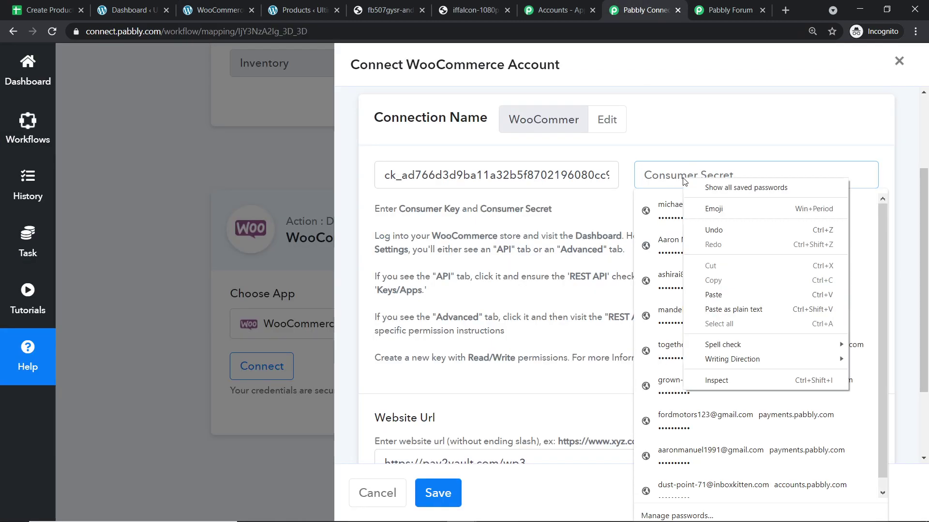
pyautogui.click(697, 297)
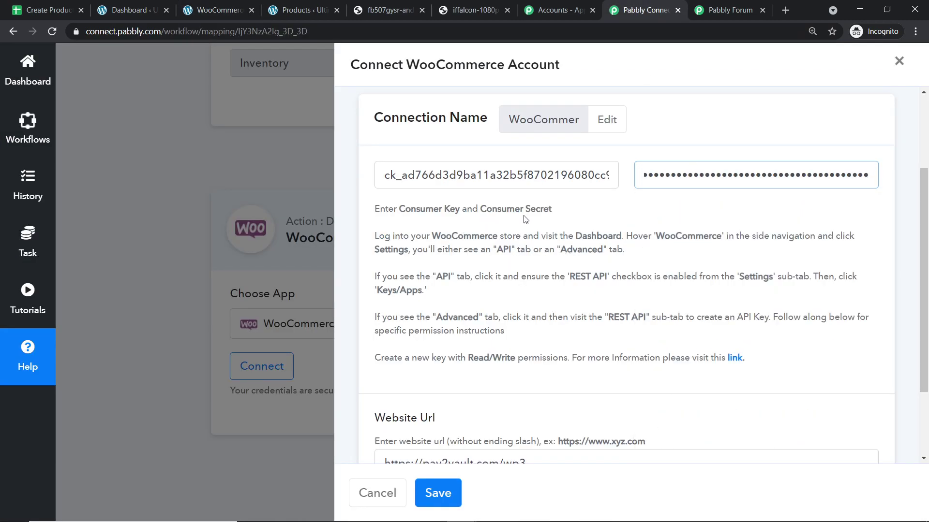
pyautogui.scroll(-3, 721, 210)
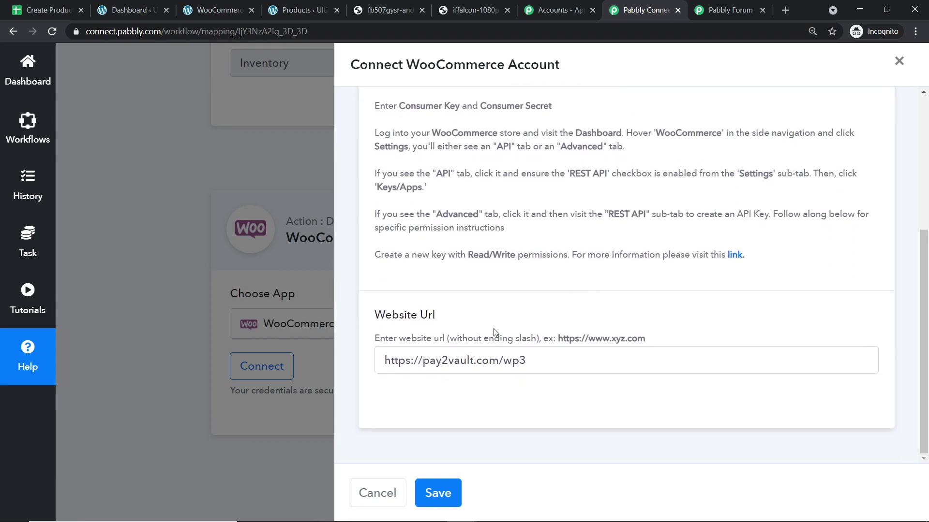
pyautogui.click(438, 493)
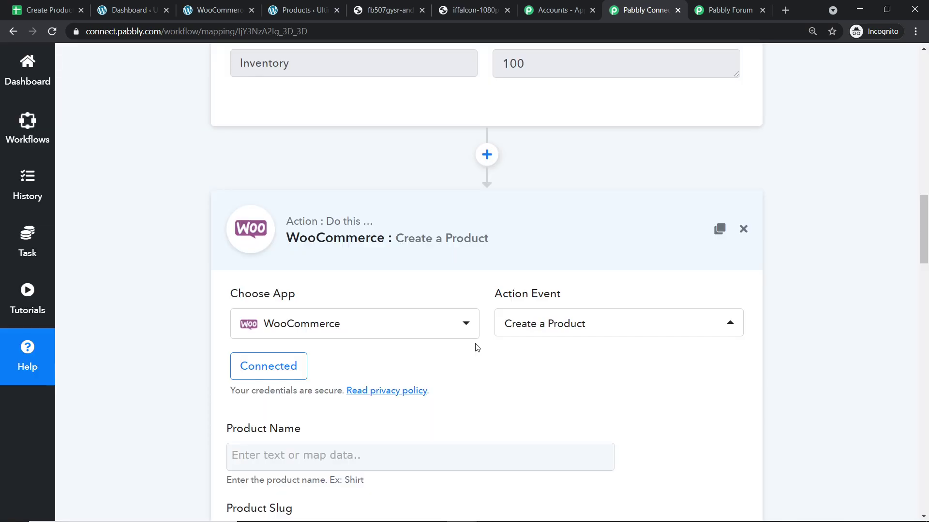
# - Map the Product Name field of the Create a Product action to the Google Sheets Product Name value
pyautogui.scroll(-8, 483, 310)
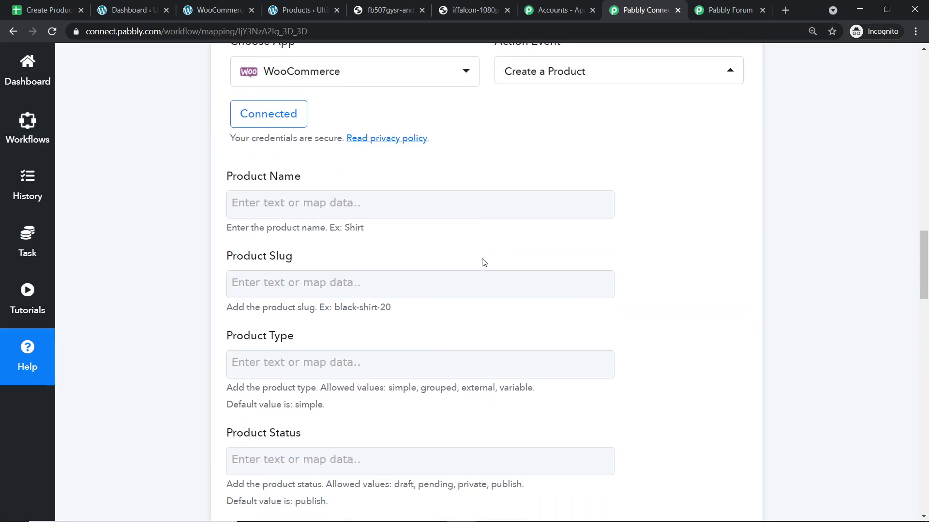
pyautogui.scroll(-10, 484, 262)
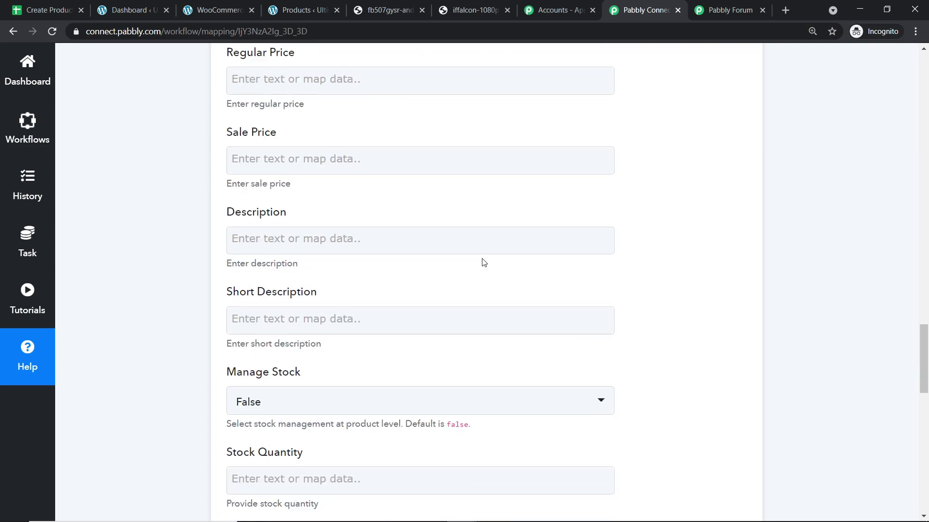
pyautogui.scroll(-10, 483, 263)
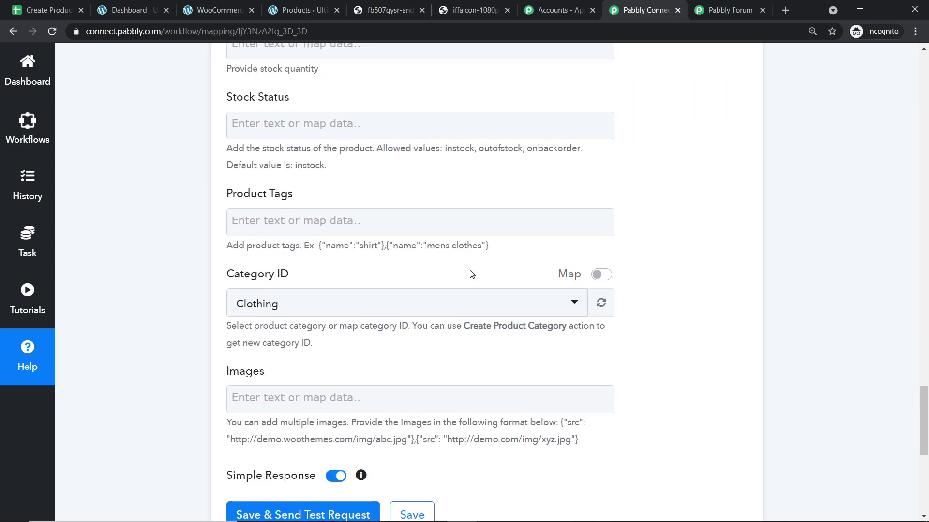
pyautogui.scroll(20, 472, 274)
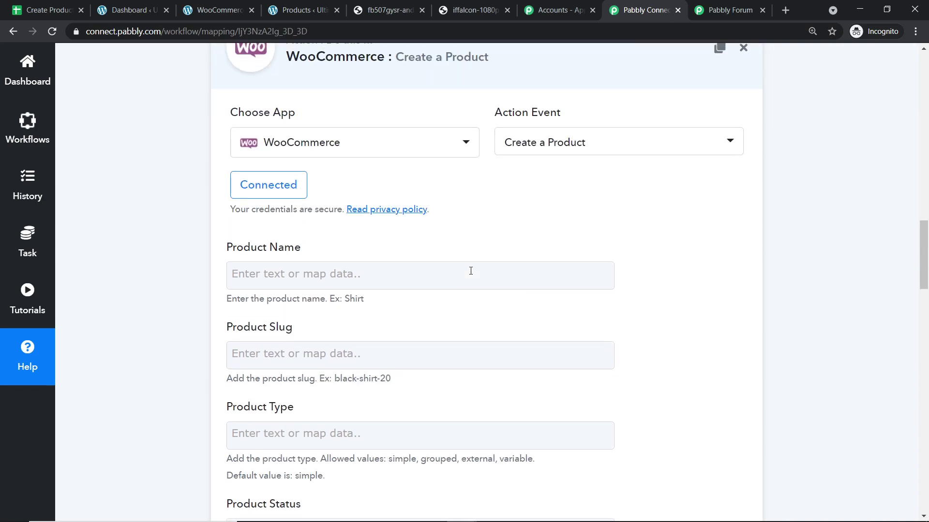
pyautogui.scroll(2, 471, 270)
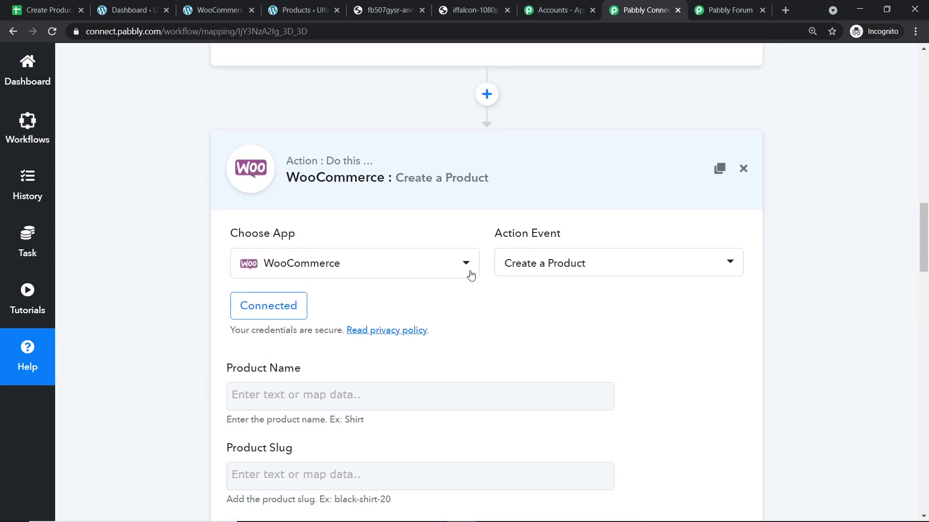
pyautogui.scroll(-5, 471, 274)
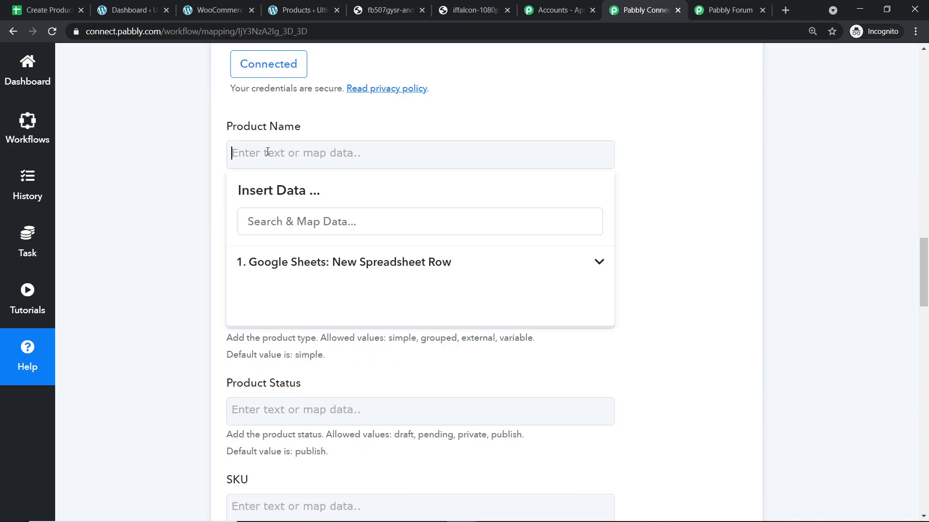
pyautogui.click(323, 262)
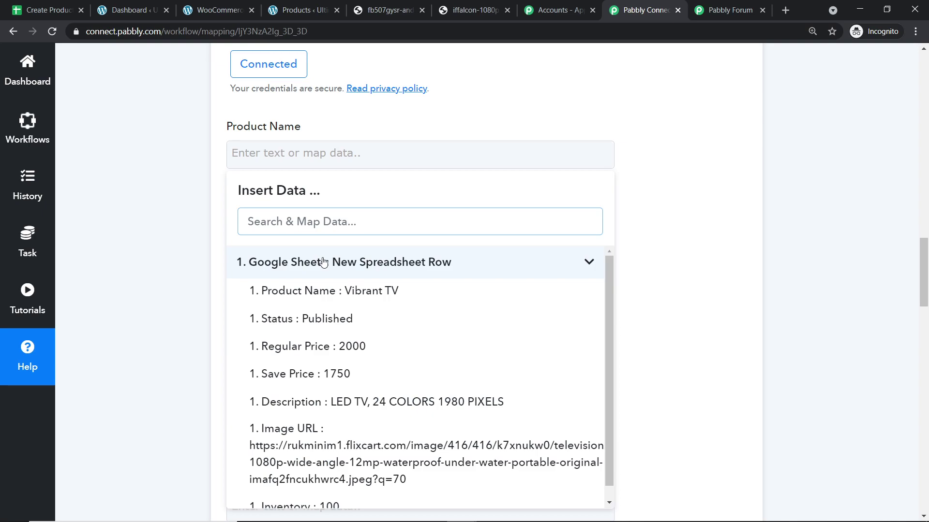
pyautogui.click(326, 291)
pyautogui.click(668, 192)
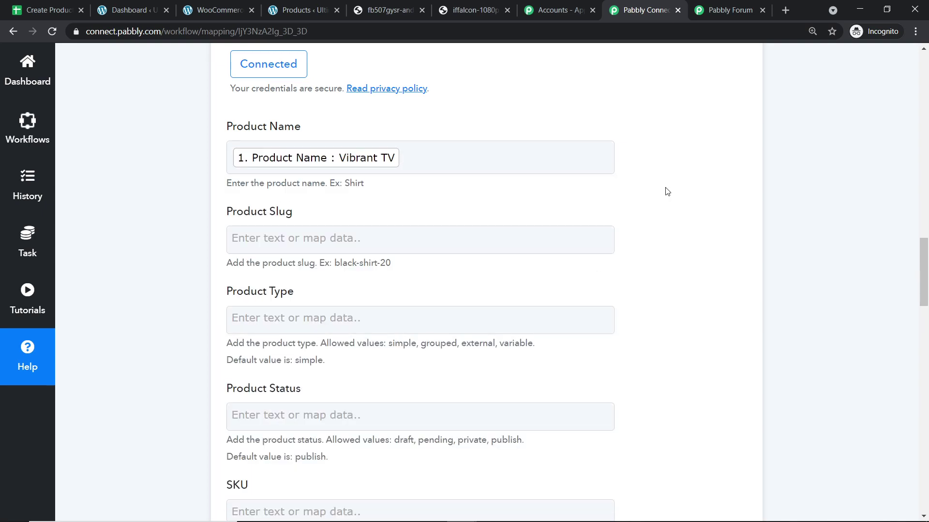
# - Set the Product Status field to the allowed value publish, copied from the field's help text
pyautogui.scroll(-1, 638, 200)
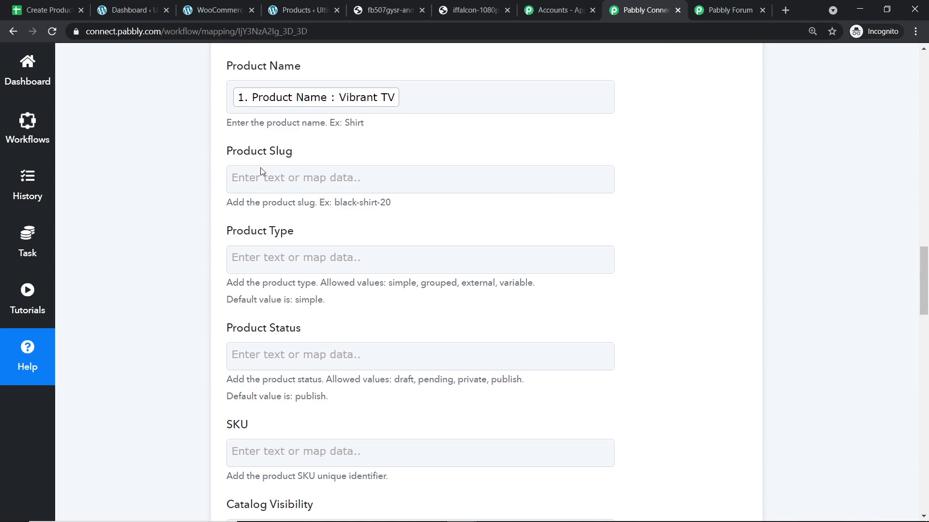
pyautogui.scroll(-1, 290, 172)
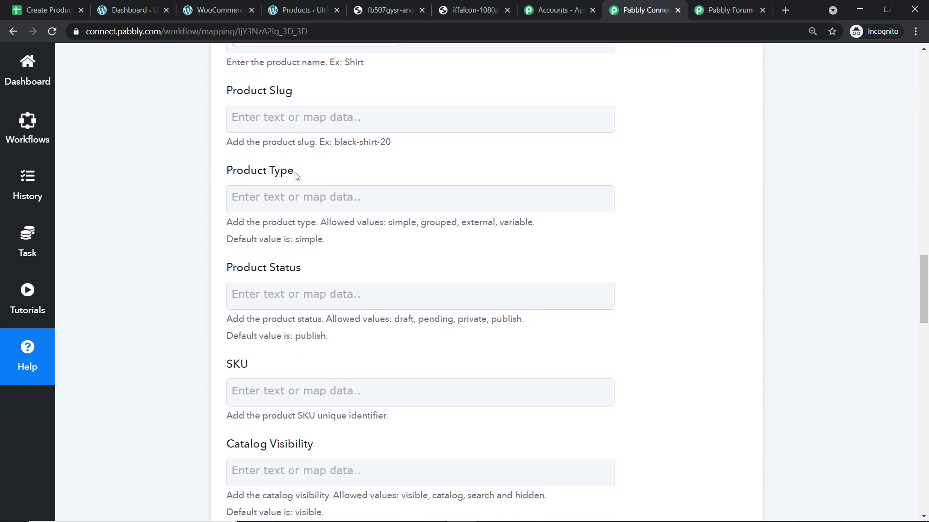
pyautogui.scroll(-1, 293, 191)
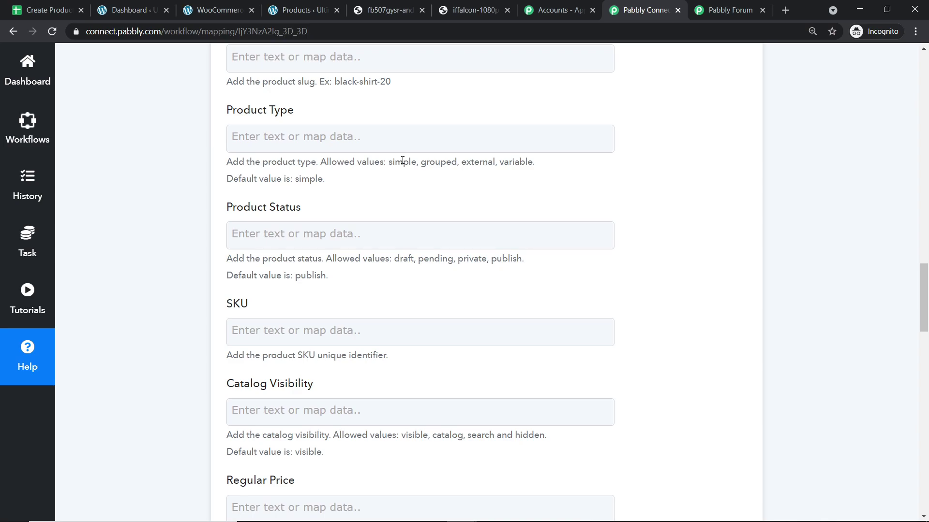
pyautogui.scroll(-1, 402, 160)
pyautogui.scroll(2, 401, 160)
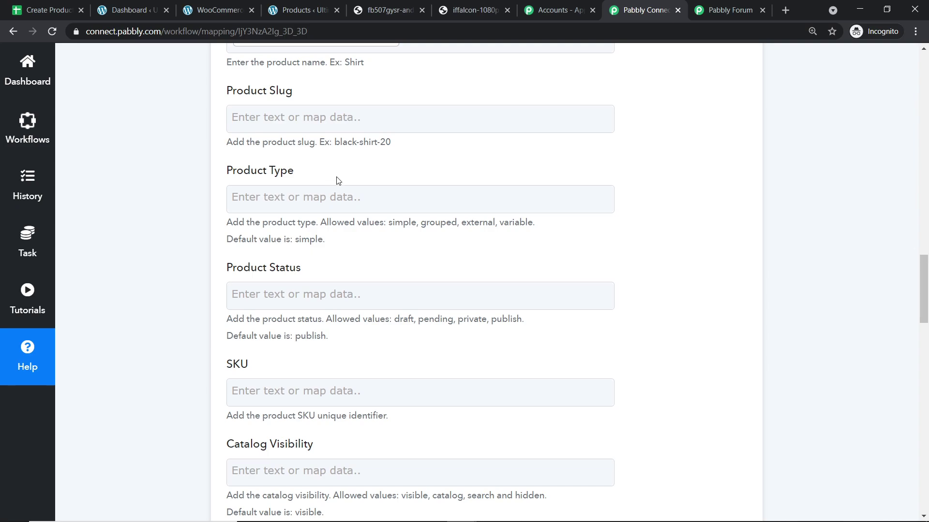
pyautogui.scroll(-2, 337, 181)
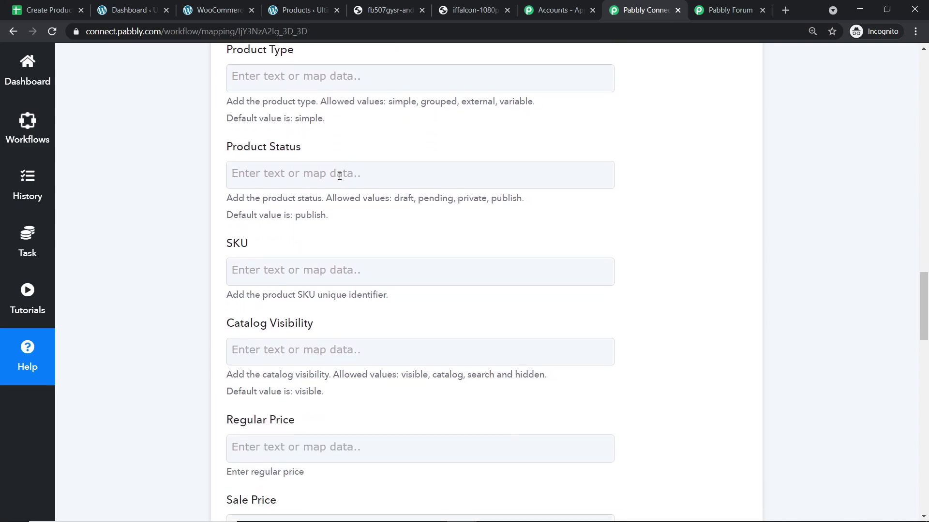
pyautogui.moveTo(522, 201); pyautogui.dragTo(492, 201)
pyautogui.rightClick(501, 202)
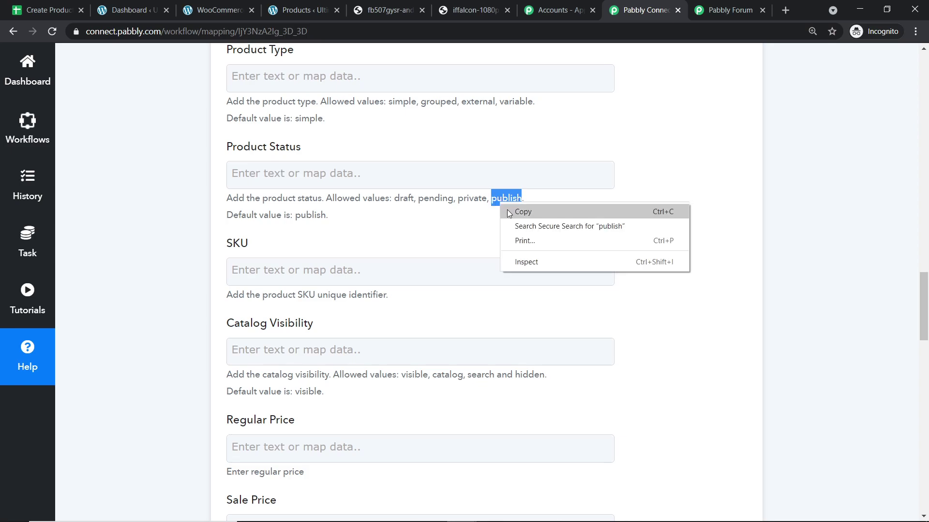
pyautogui.click(511, 212)
pyautogui.click(305, 176)
pyautogui.rightClick(304, 178)
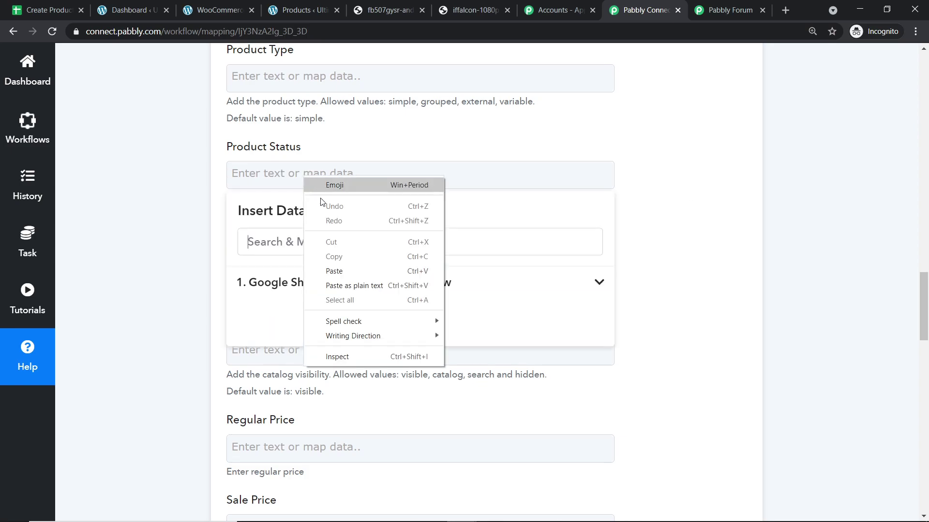
pyautogui.click(334, 271)
pyautogui.click(623, 144)
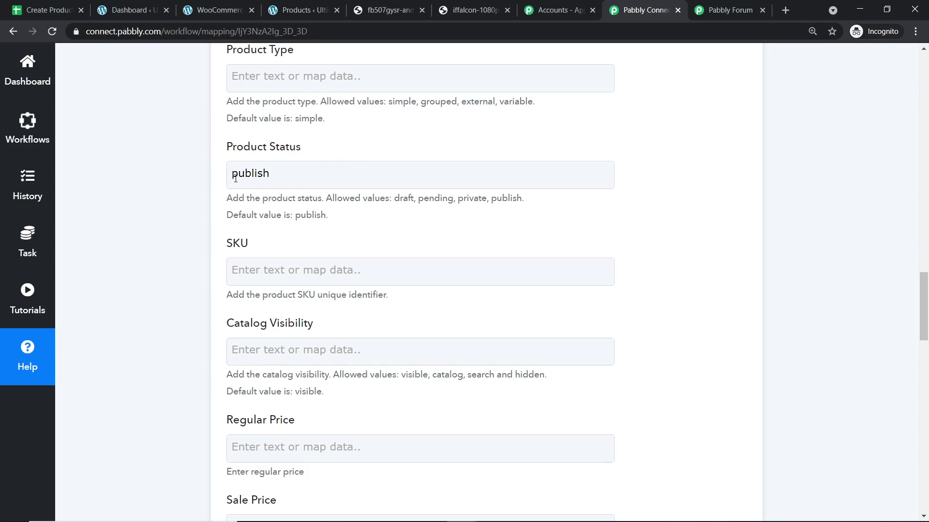
# - Map the Regular Price field to the Regular Price value from the Google Sheets row
pyautogui.scroll(-3, 331, 177)
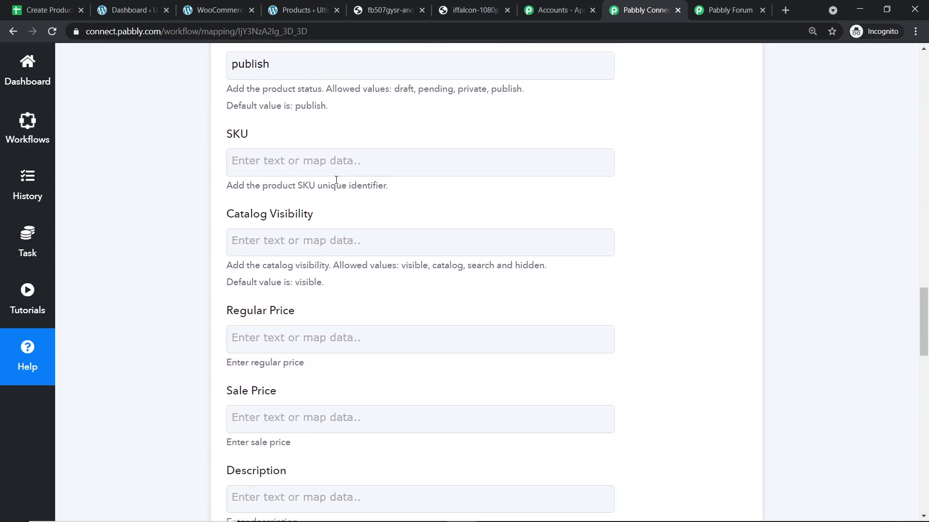
pyautogui.scroll(-1, 342, 159)
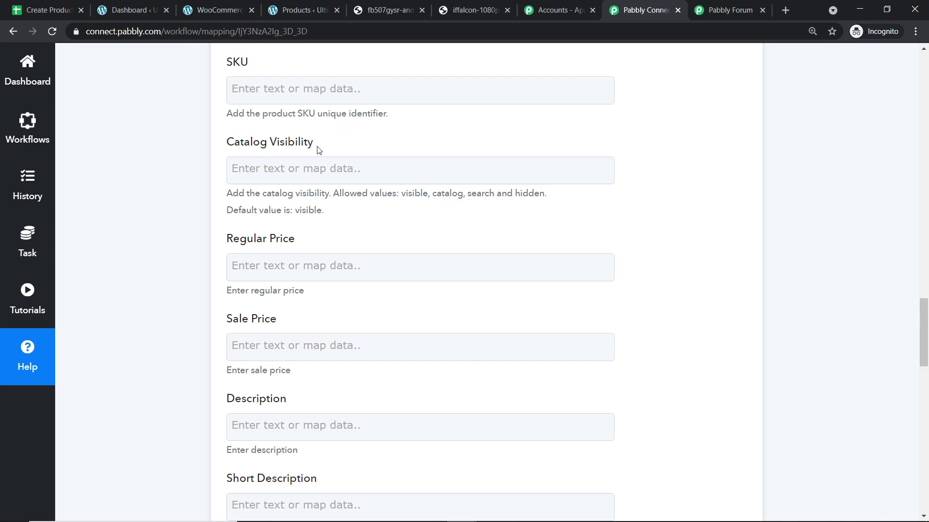
pyautogui.scroll(-1, 319, 149)
pyautogui.scroll(-1, 339, 109)
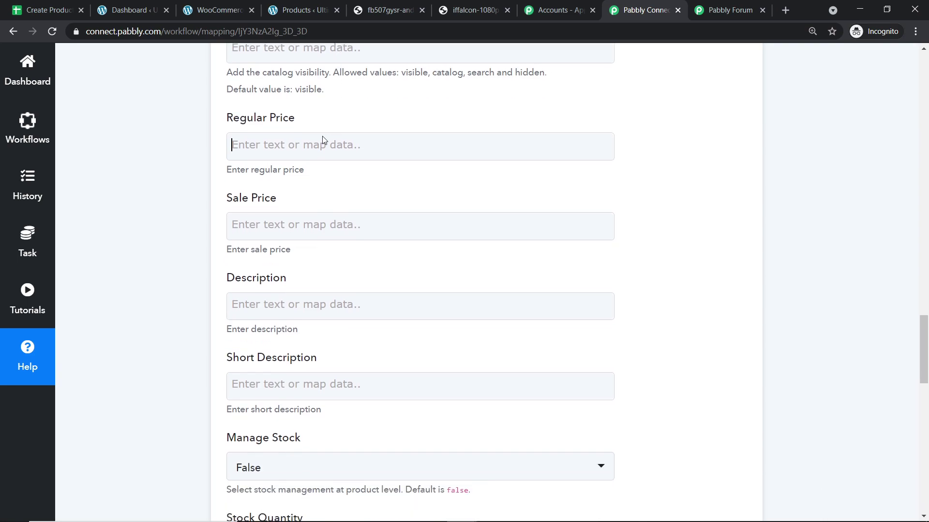
pyautogui.click(321, 255)
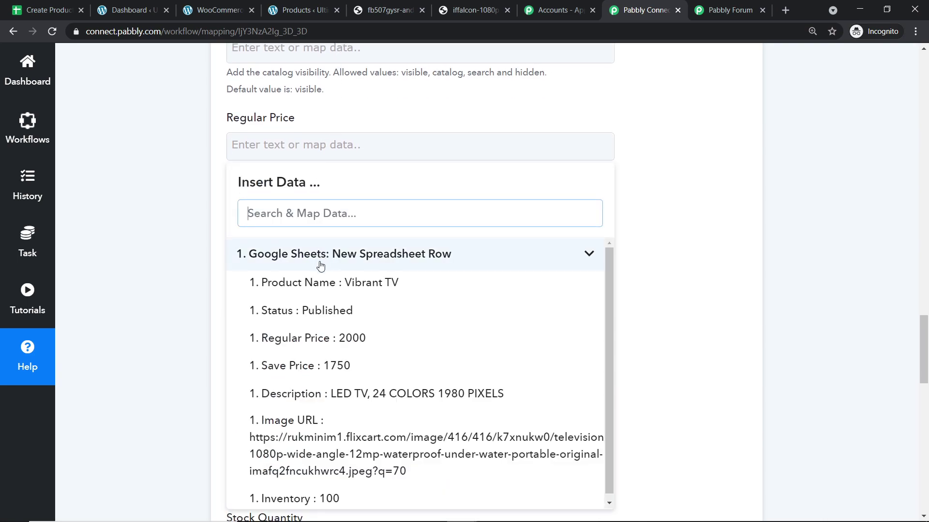
pyautogui.click(351, 340)
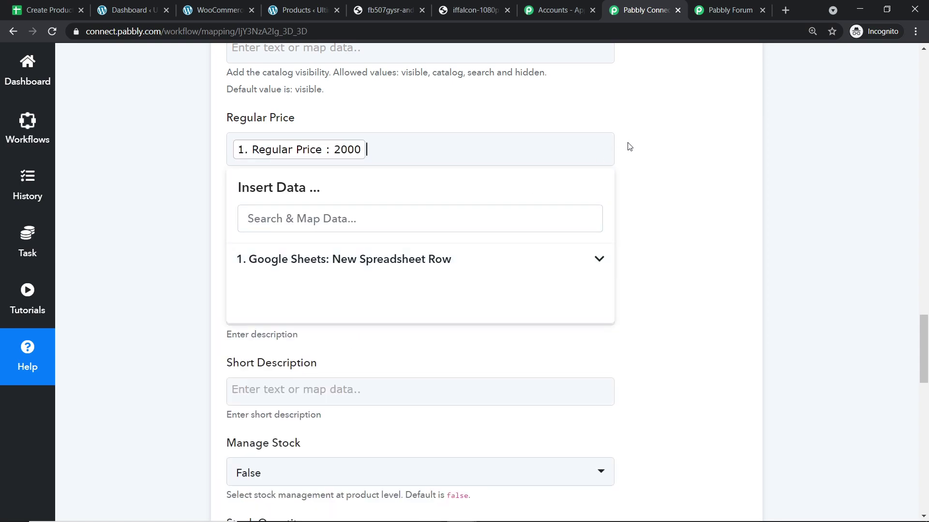
pyautogui.click(649, 134)
# - Map the Sale Price field to the Save Price value from the Google Sheets row
pyautogui.scroll(-1, 647, 135)
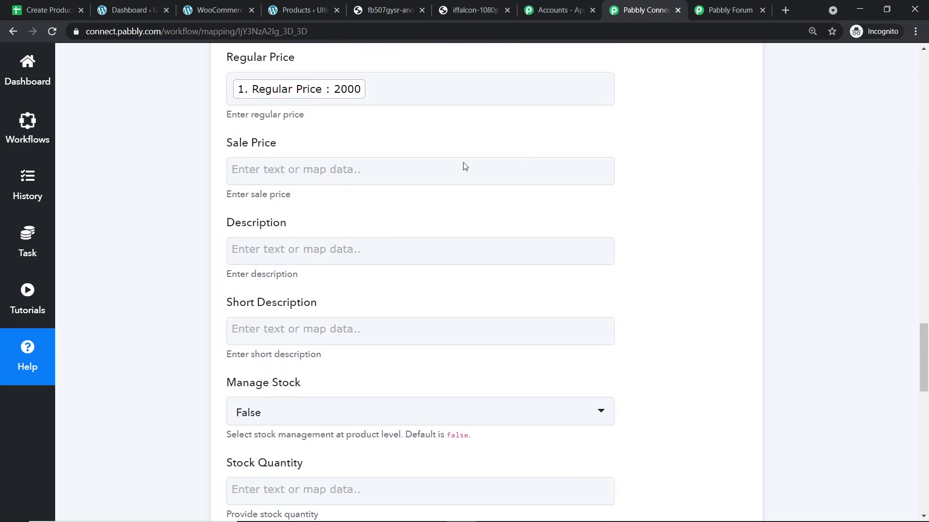
pyautogui.click(351, 166)
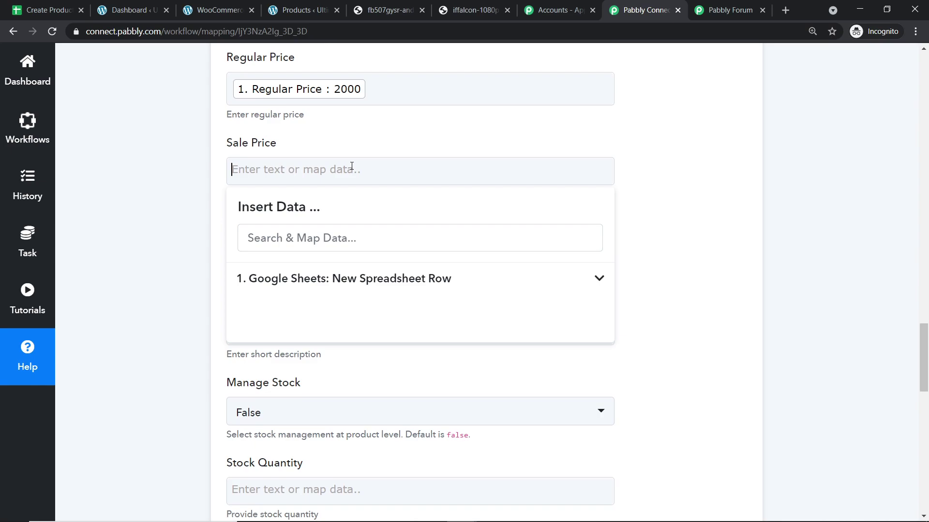
pyautogui.click(345, 272)
pyautogui.click(362, 396)
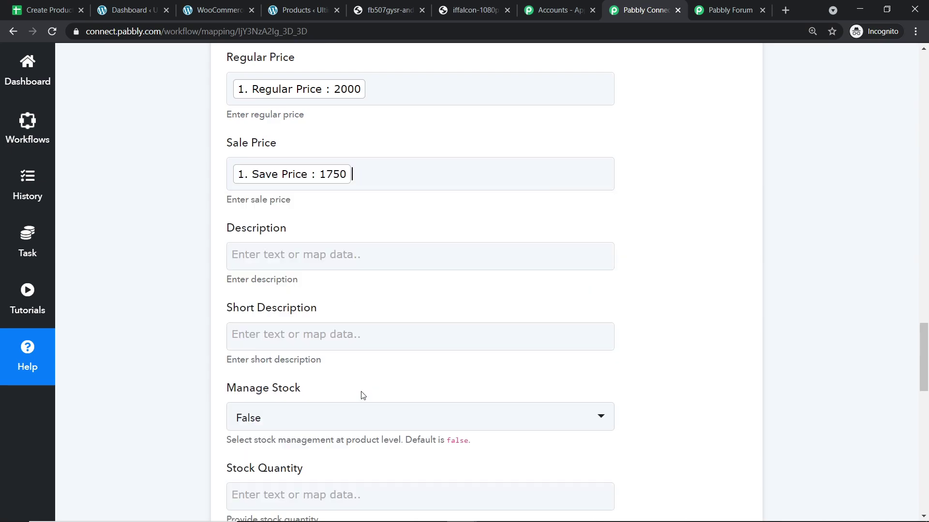
pyautogui.click(671, 189)
# - Map the product's Description field to the Description value from the Google Sheets row
pyautogui.scroll(-2, 509, 161)
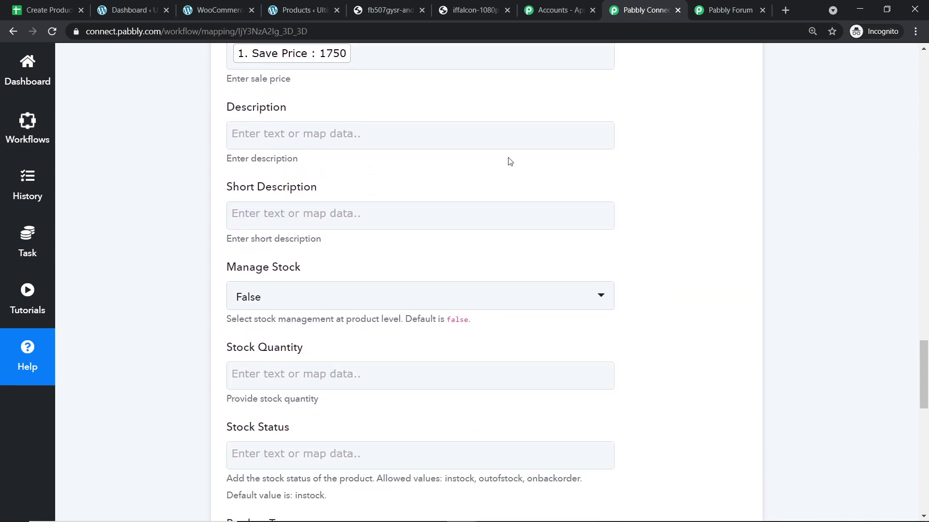
pyautogui.click(363, 137)
pyautogui.click(353, 243)
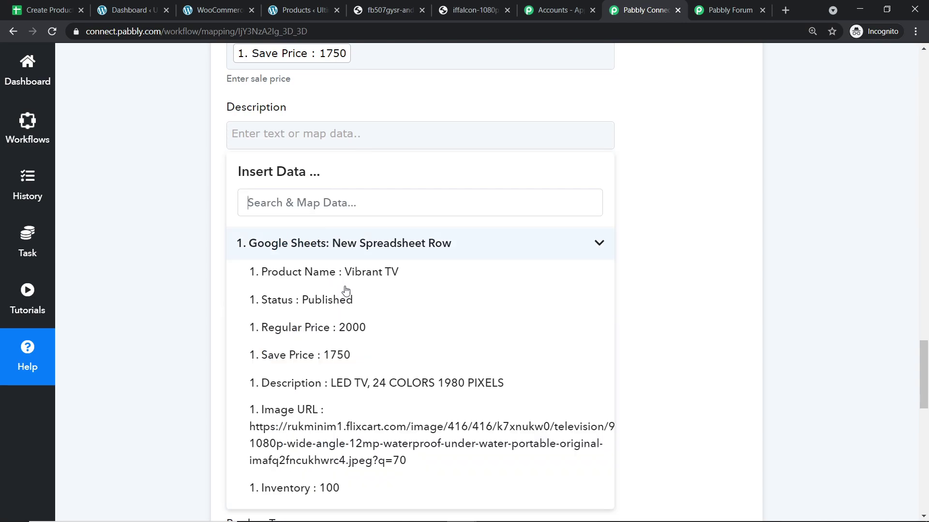
pyautogui.click(395, 386)
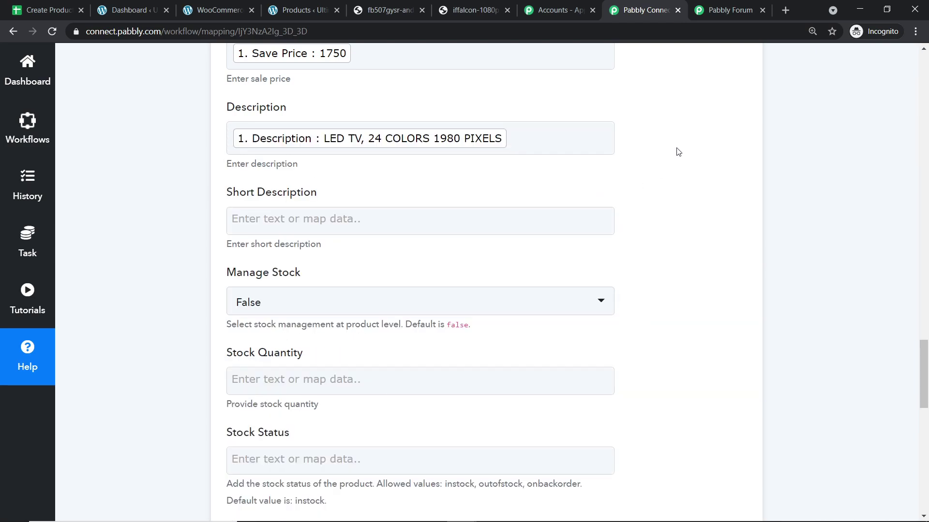
# - Map the Stock Quantity field to the Inventory value from the Google Sheets row
pyautogui.scroll(-3, 655, 155)
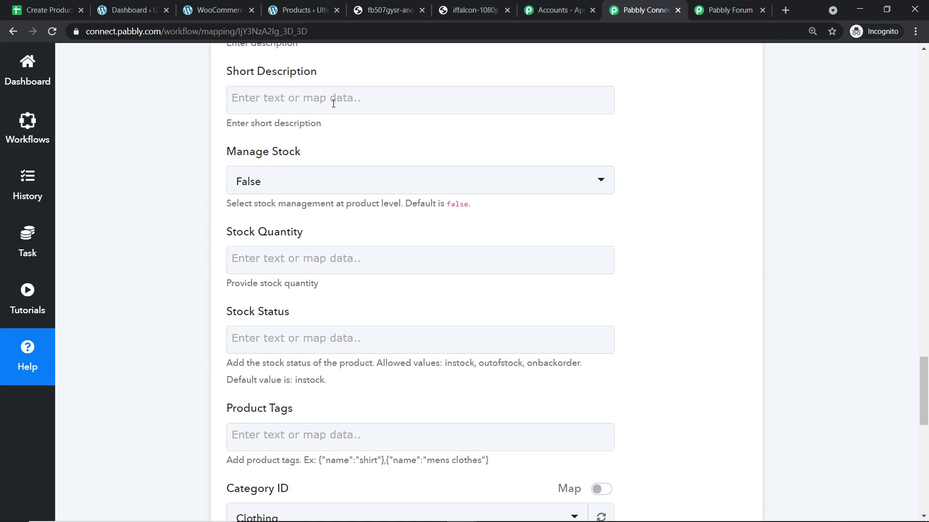
pyautogui.scroll(-3, 334, 103)
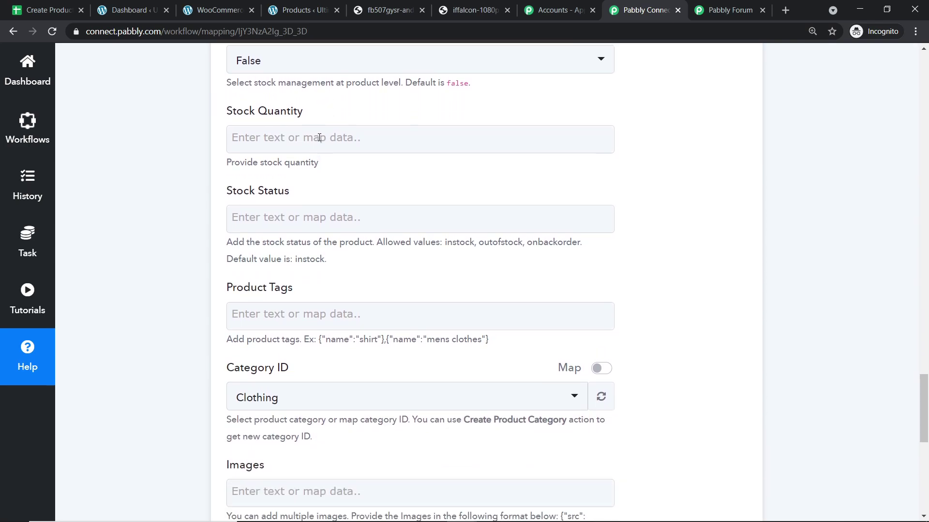
pyautogui.click(319, 138)
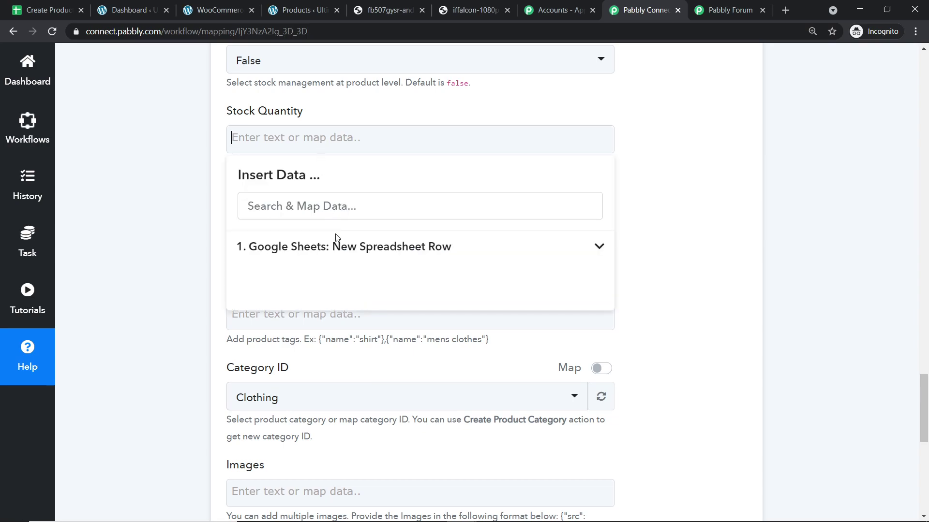
pyautogui.click(336, 259)
pyautogui.scroll(-1, 381, 319)
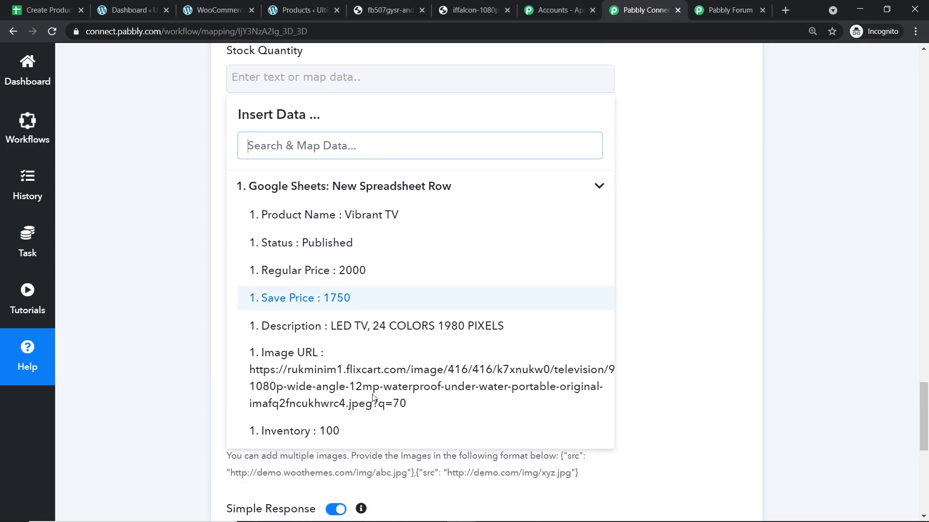
pyautogui.click(327, 431)
pyautogui.click(650, 178)
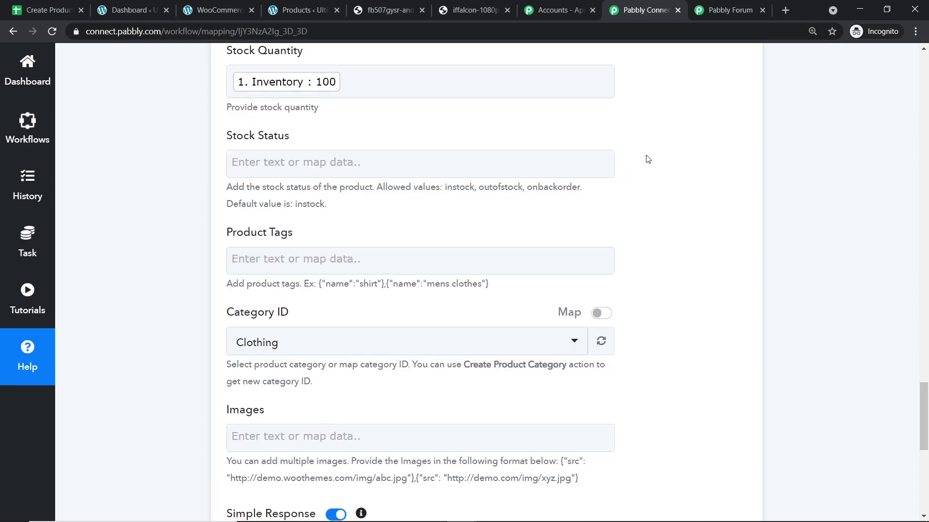
# - Set the Stock Status field to the allowed value instock, copied from the field's help text
pyautogui.scroll(-2, 624, 155)
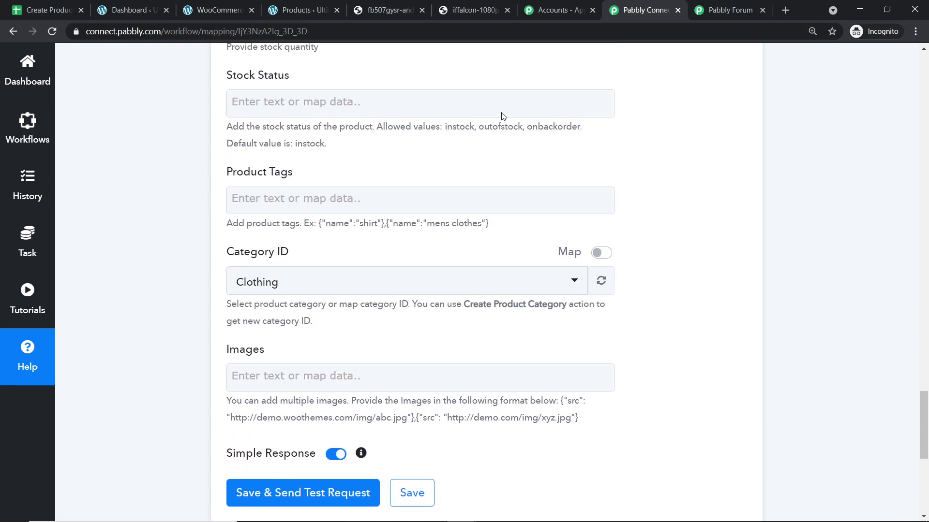
pyautogui.moveTo(475, 128); pyautogui.dragTo(444, 129)
pyautogui.rightClick(446, 132)
pyautogui.click(469, 139)
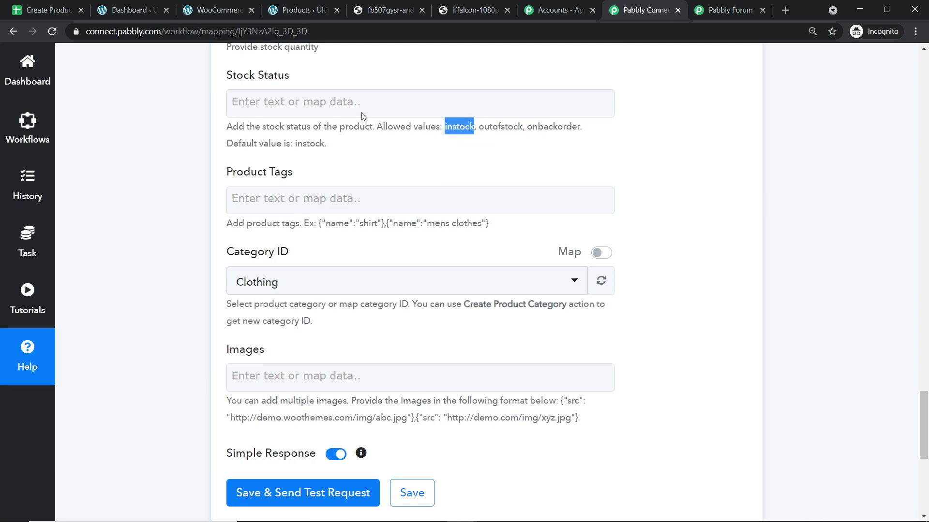
pyautogui.click(346, 107)
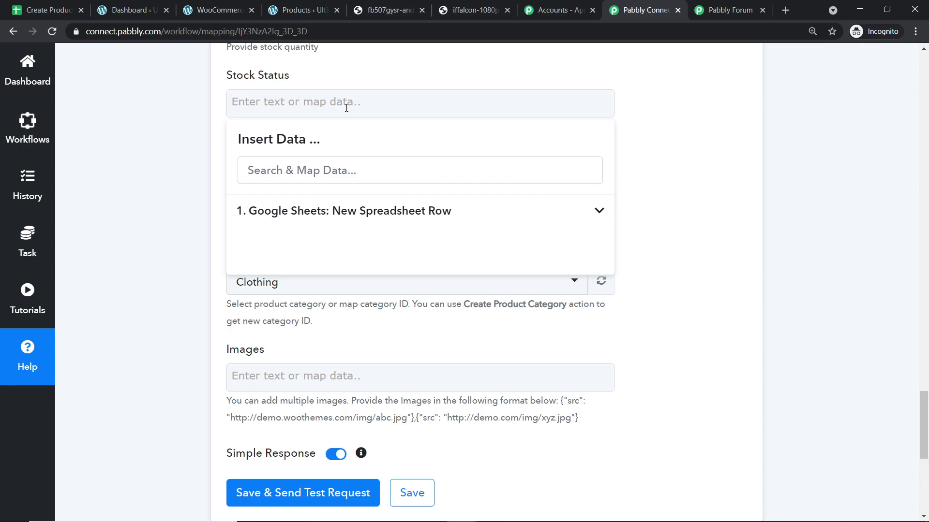
pyautogui.hotkey('ctrl', 'v')
pyautogui.click(684, 81)
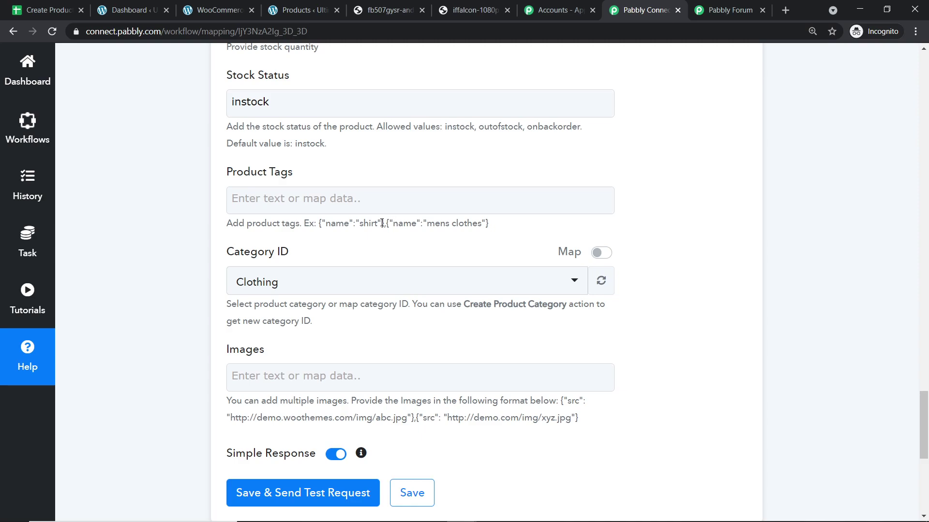
pyautogui.moveTo(381, 223); pyautogui.dragTo(323, 224)
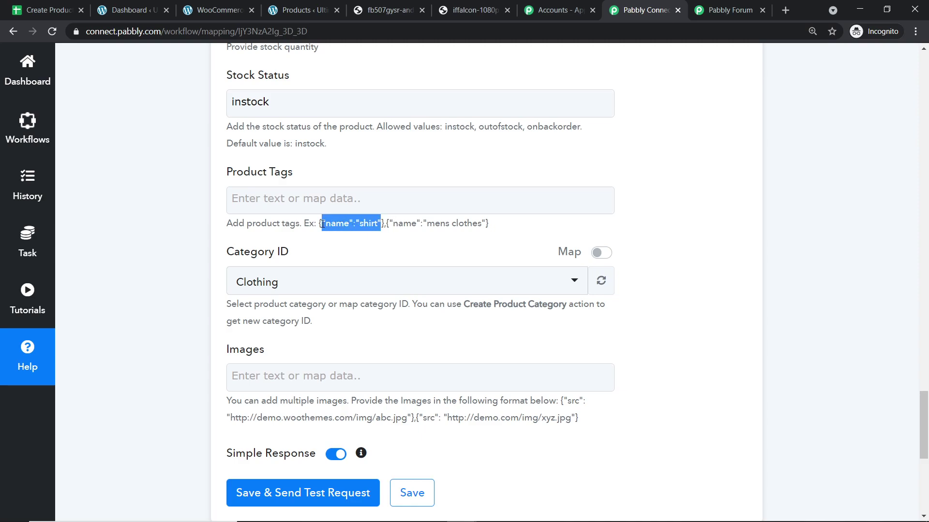
pyautogui.rightClick(323, 224)
pyautogui.click(339, 232)
pyautogui.click(265, 199)
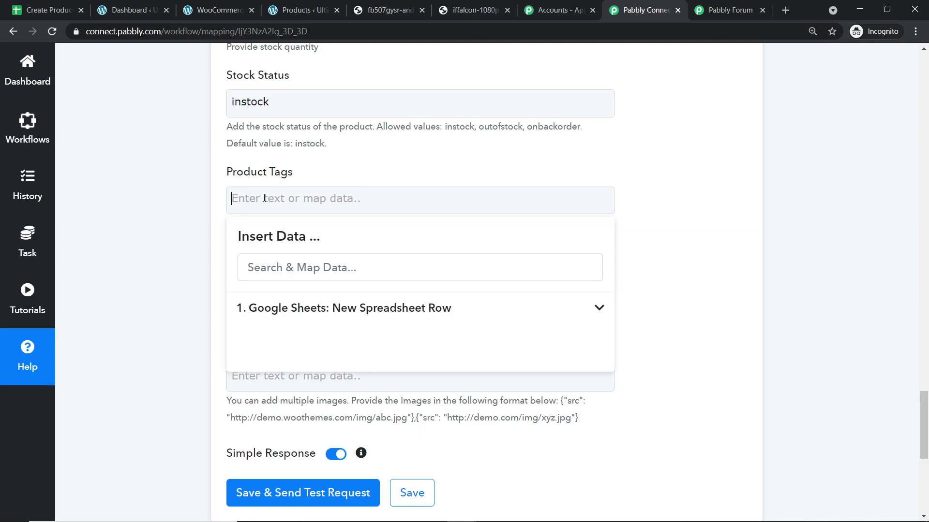
pyautogui.click(484, 150)
# - Choose Uncategorized as the product's Category ID
pyautogui.scroll(-1, 381, 186)
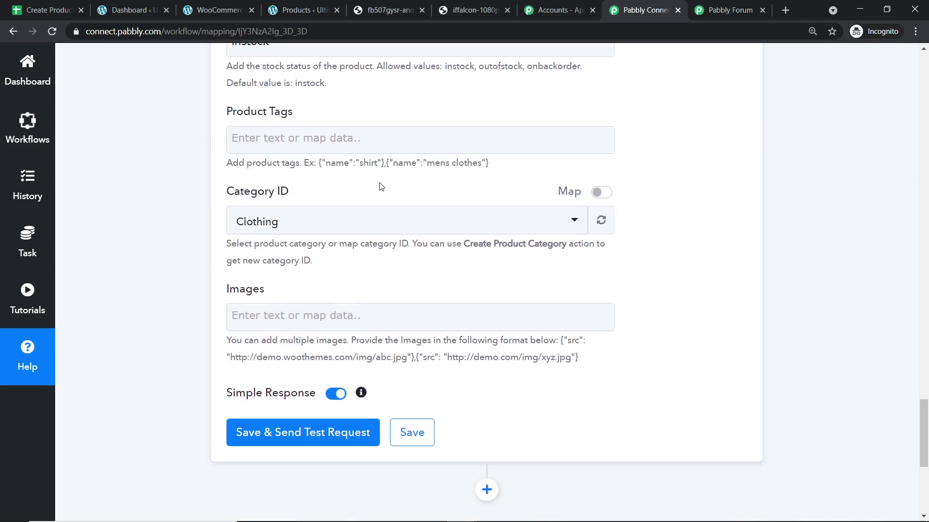
pyautogui.click(296, 223)
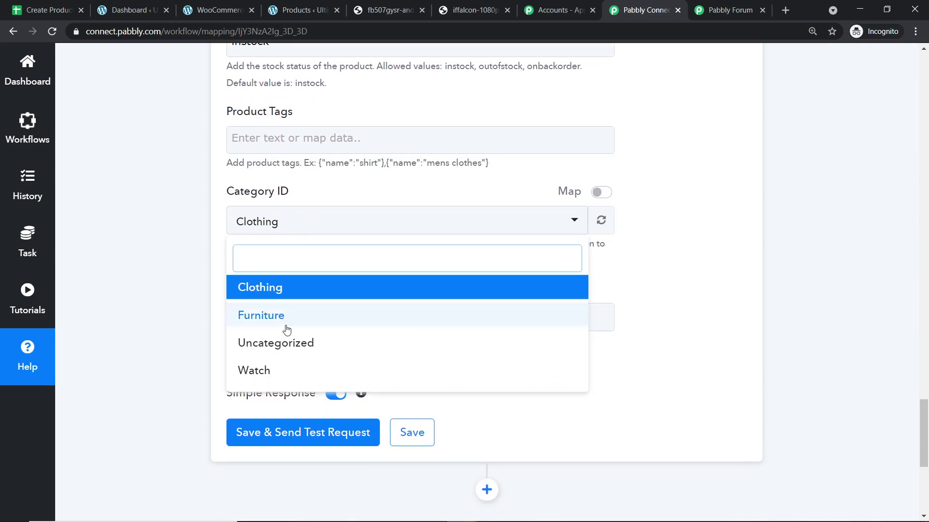
pyautogui.click(310, 341)
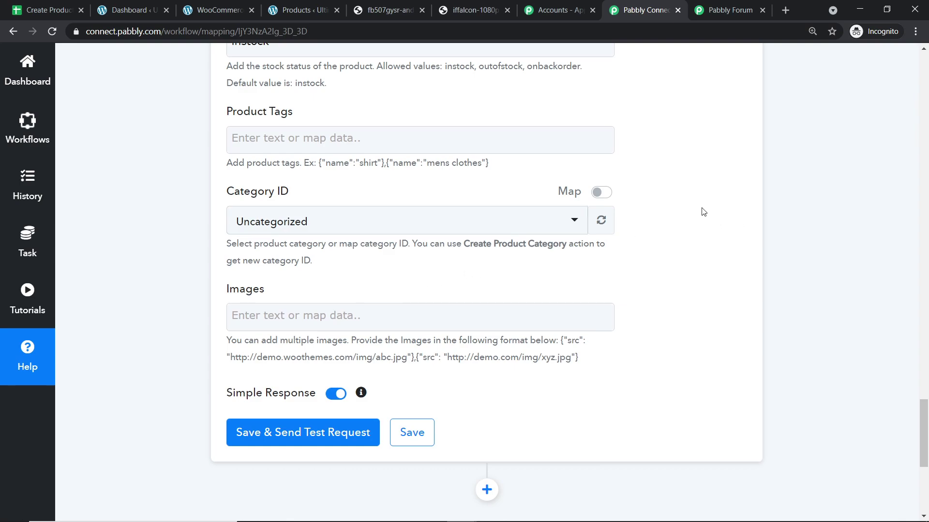
pyautogui.scroll(-2, 685, 203)
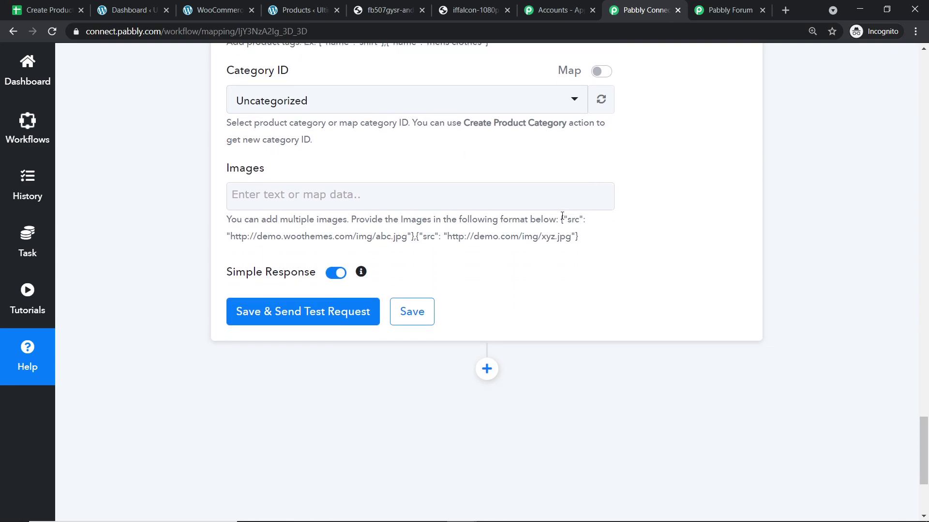
pyautogui.moveTo(561, 216); pyautogui.dragTo(410, 237)
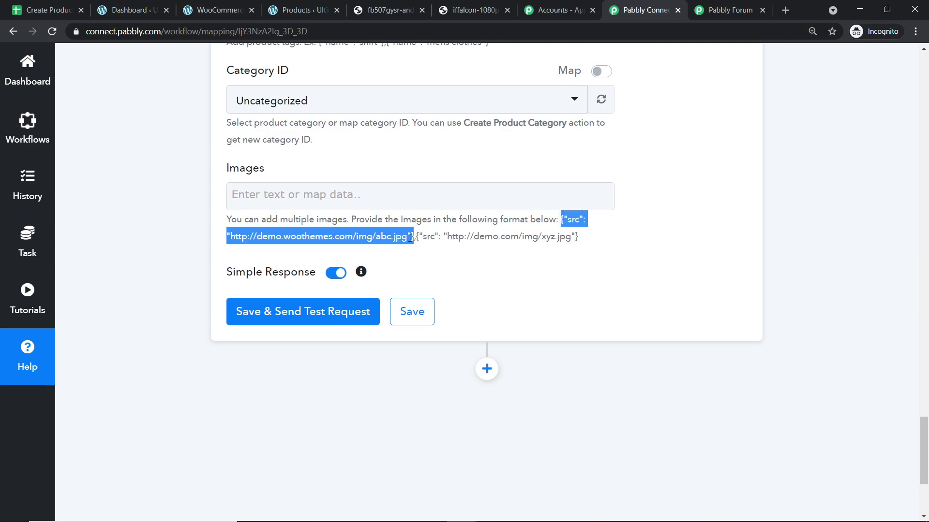
pyautogui.click(348, 209)
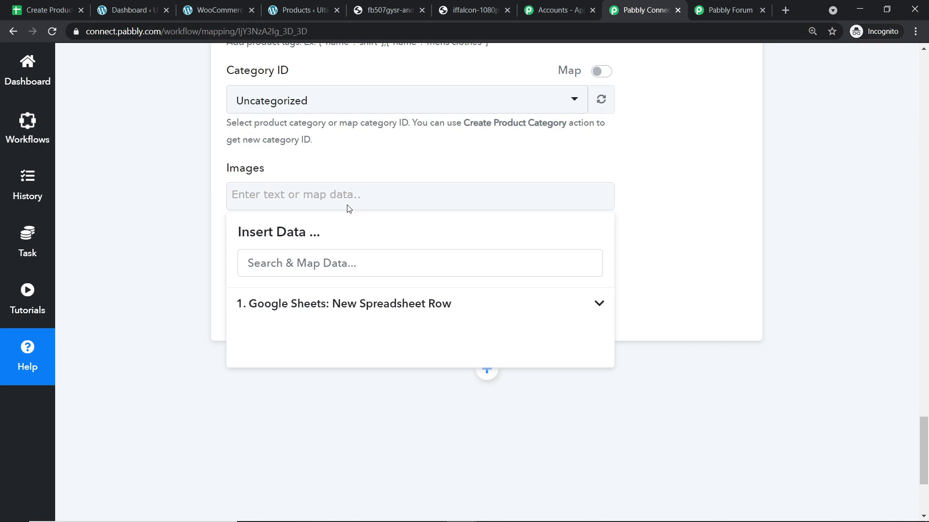
pyautogui.hotkey('ctrl', 'v')
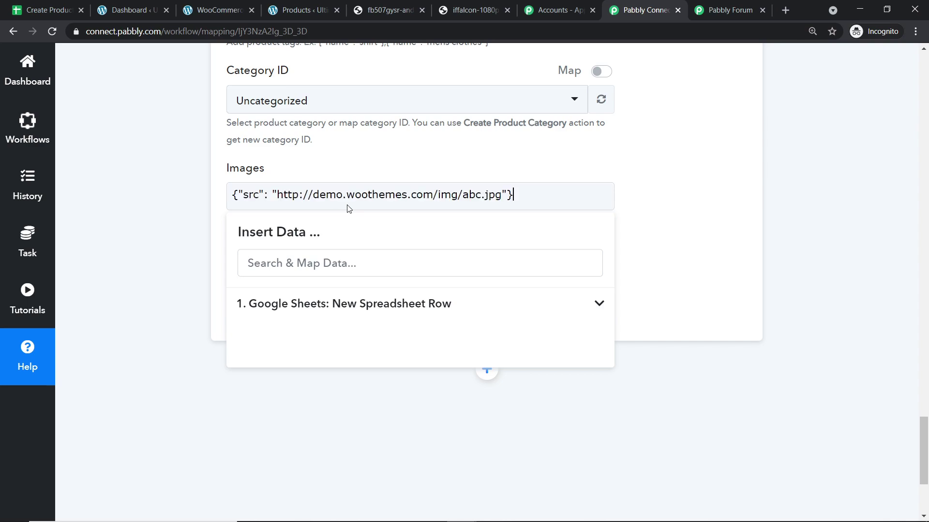
pyautogui.click(583, 153)
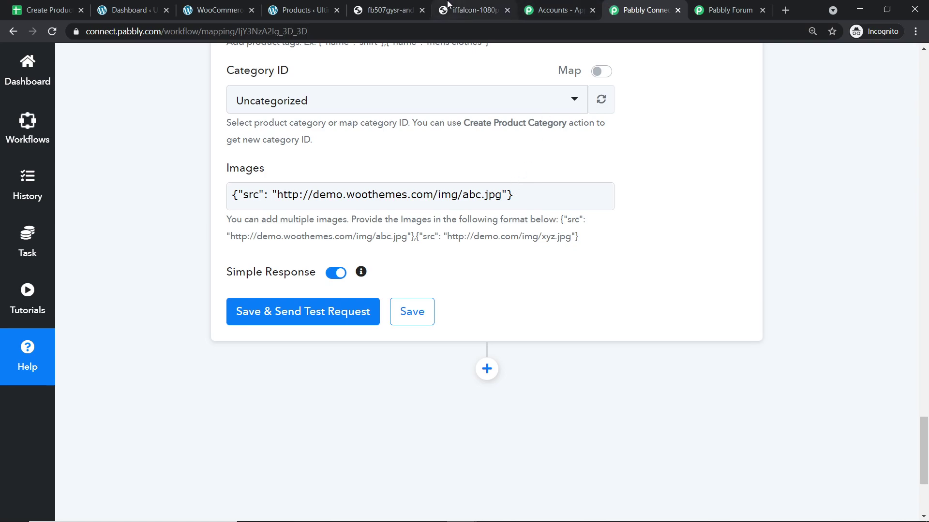
# - Replace the sample URL between the quotes in the Images field with the Image URL value from the Google Sheets row
pyautogui.click(460, 9)
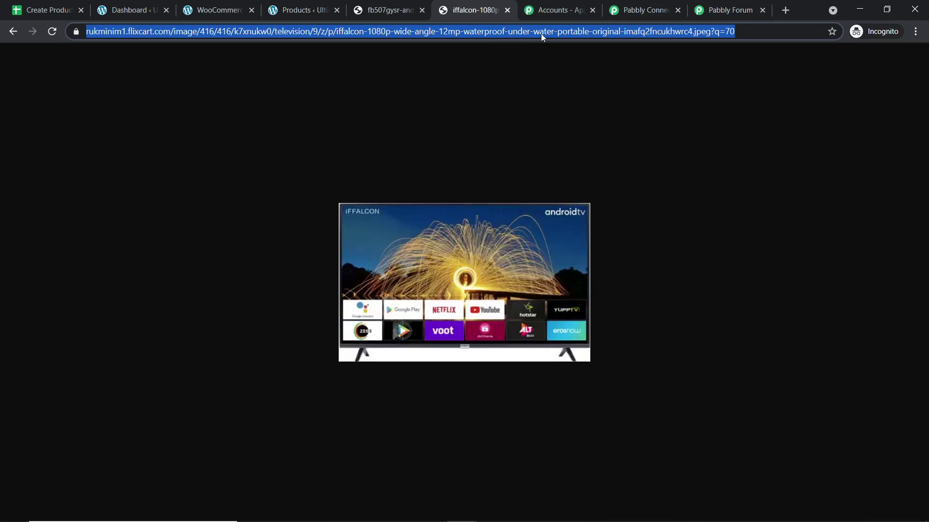
pyautogui.click(647, 6)
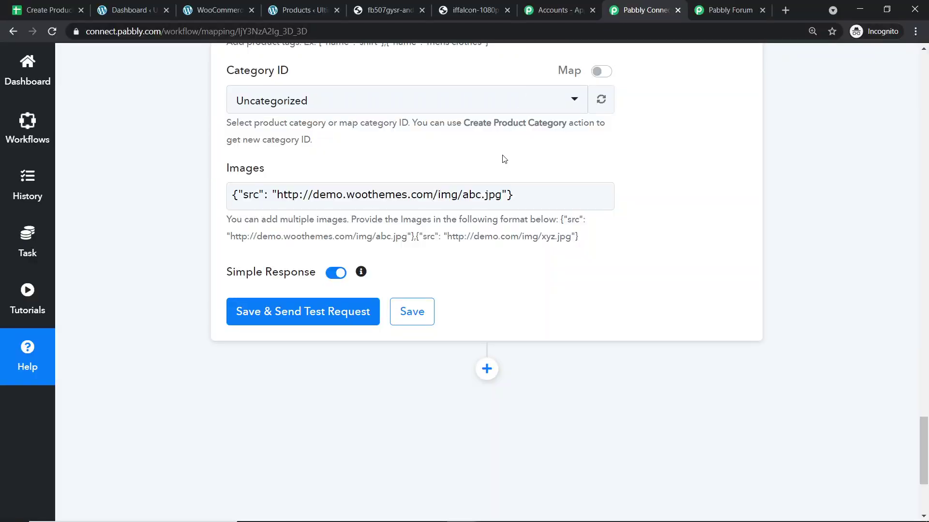
pyautogui.moveTo(504, 195); pyautogui.dragTo(279, 196)
pyautogui.press('BackSpace')
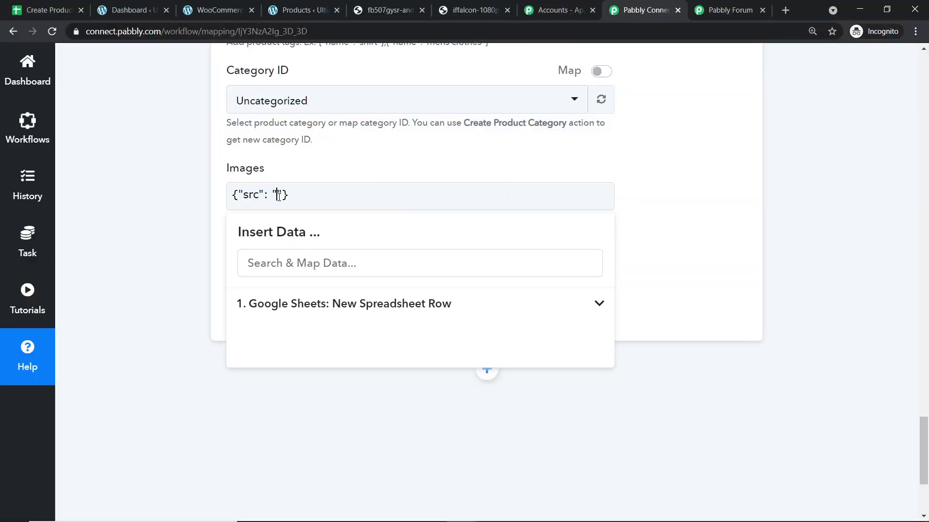
pyautogui.click(335, 304)
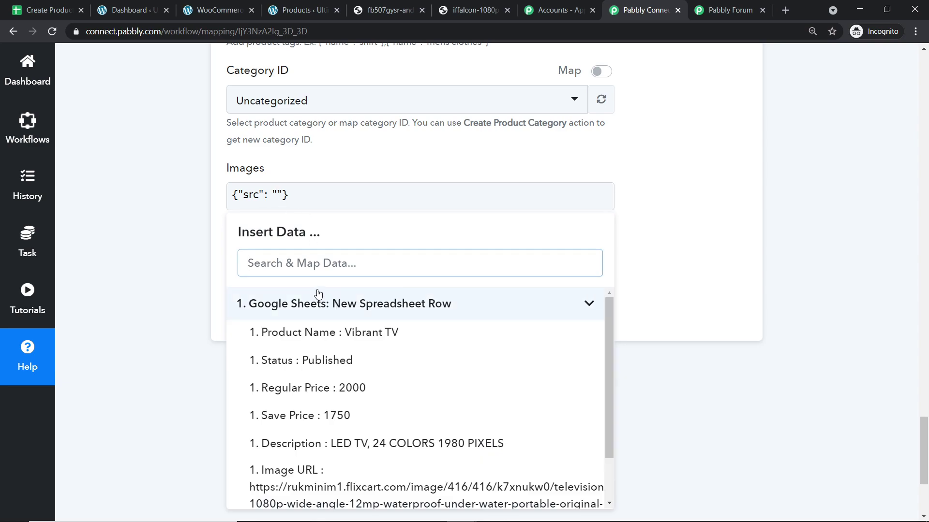
pyautogui.click(395, 487)
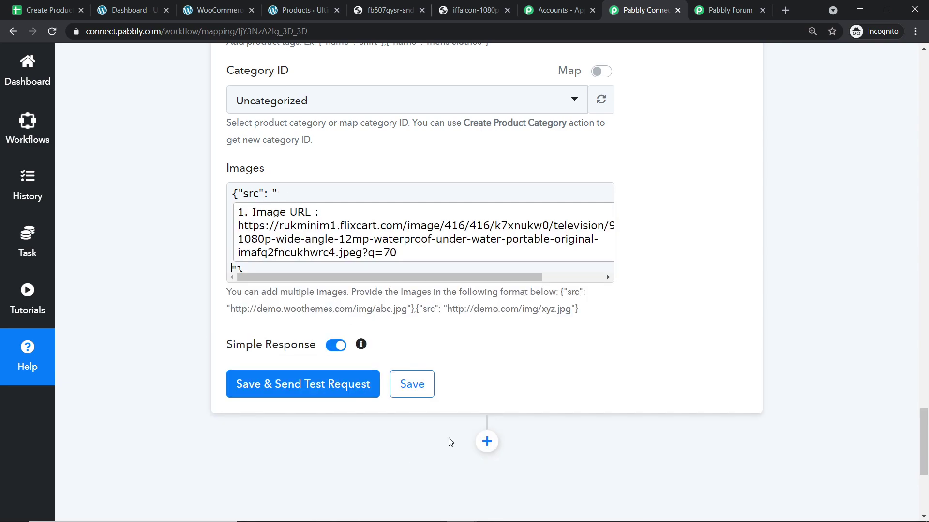
pyautogui.click(672, 238)
# - Save the WooCommerce Create a Product action, send a test request, and view its API response
pyautogui.scroll(1, 642, 197)
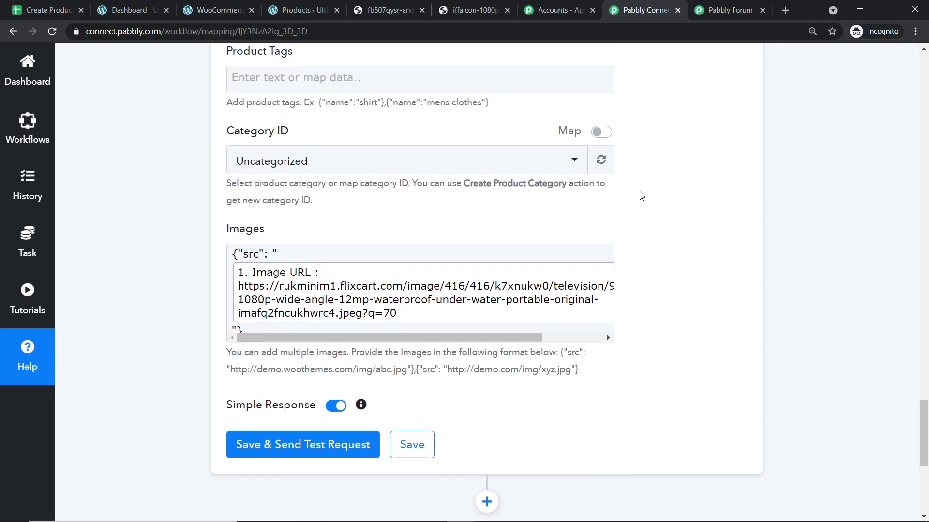
pyautogui.scroll(-2, 641, 196)
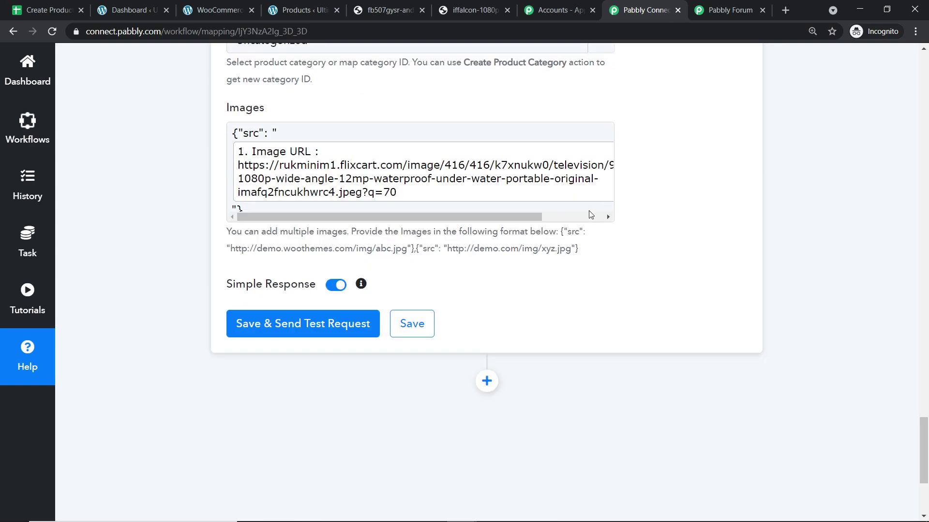
pyautogui.click(314, 325)
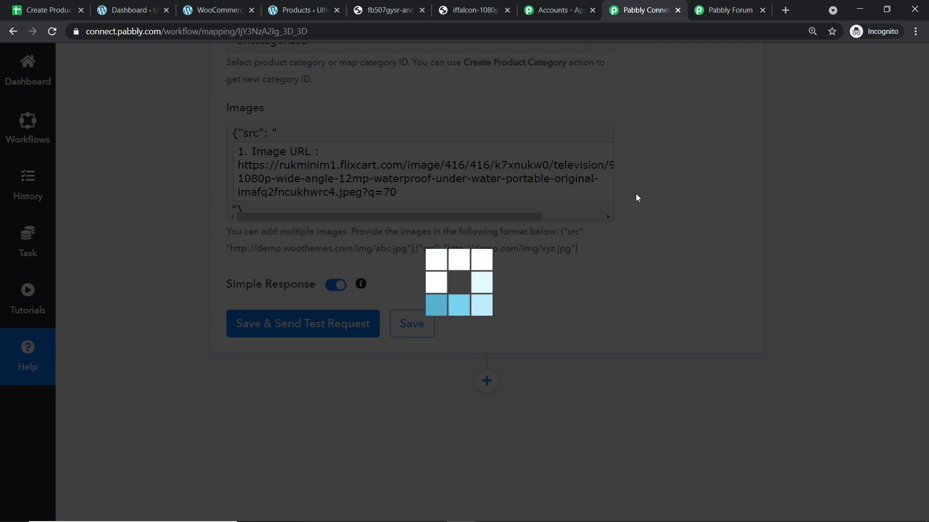
pyautogui.scroll(-3, 638, 198)
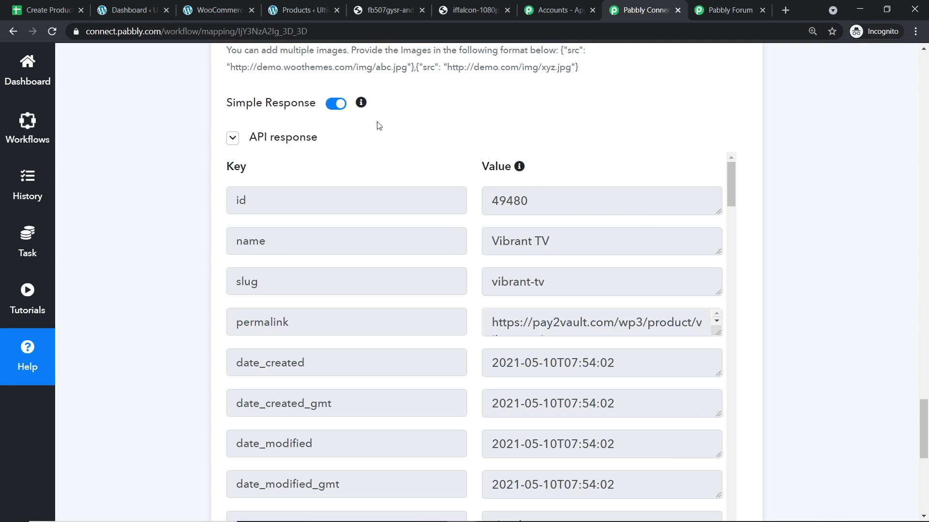
# - Refresh the WordPress Products list and check the name, image, stock status and prices of the newest product
pyautogui.click(293, 6)
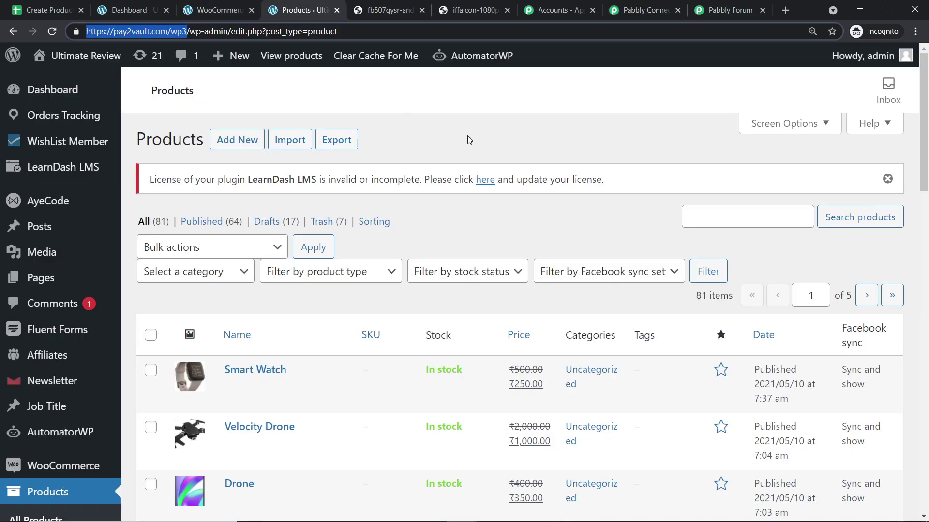
pyautogui.click(52, 31)
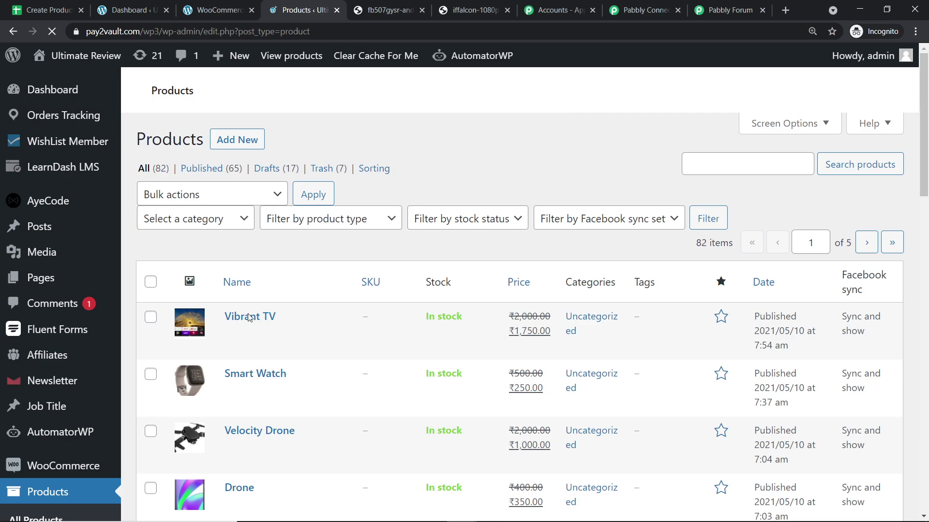
pyautogui.moveTo(532, 332)
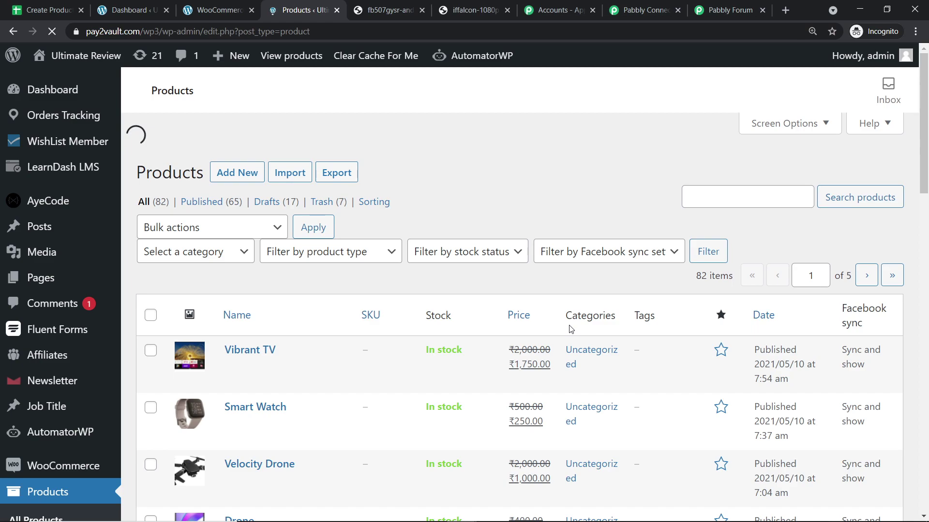
# - Return to the Pabbly Connect workflow and collapse the Google Sheets trigger and WooCommerce action for an overview
pyautogui.click(641, 10)
pyautogui.moveTo(924, 411); pyautogui.dragTo(925, 180)
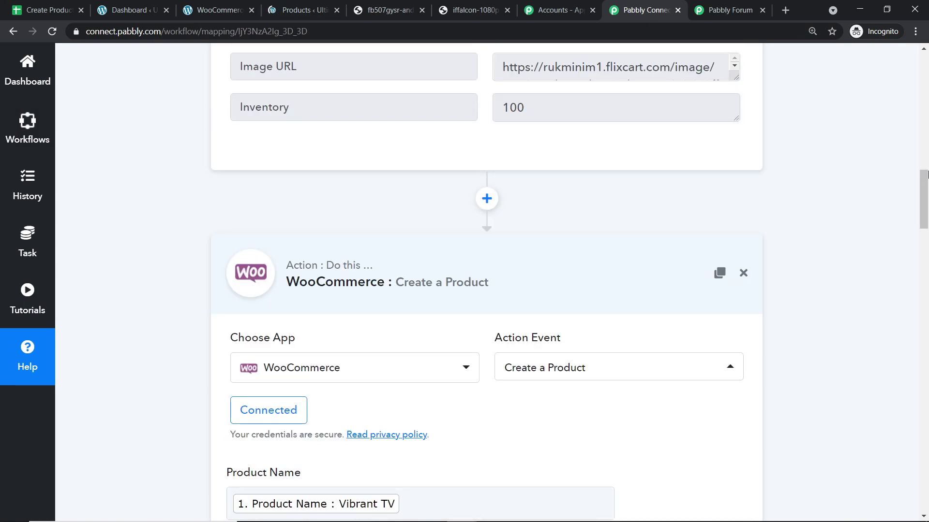
pyautogui.moveTo(927, 218); pyautogui.dragTo(926, 160)
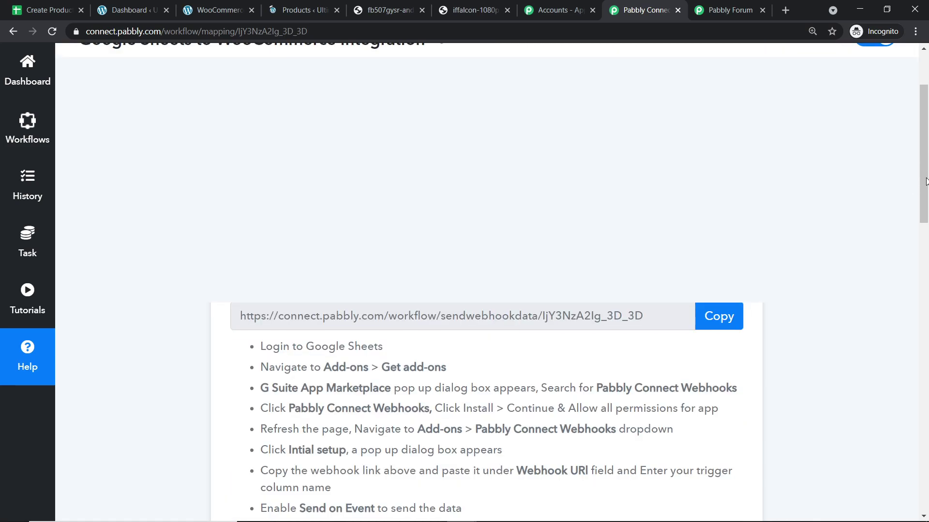
pyautogui.click(534, 153)
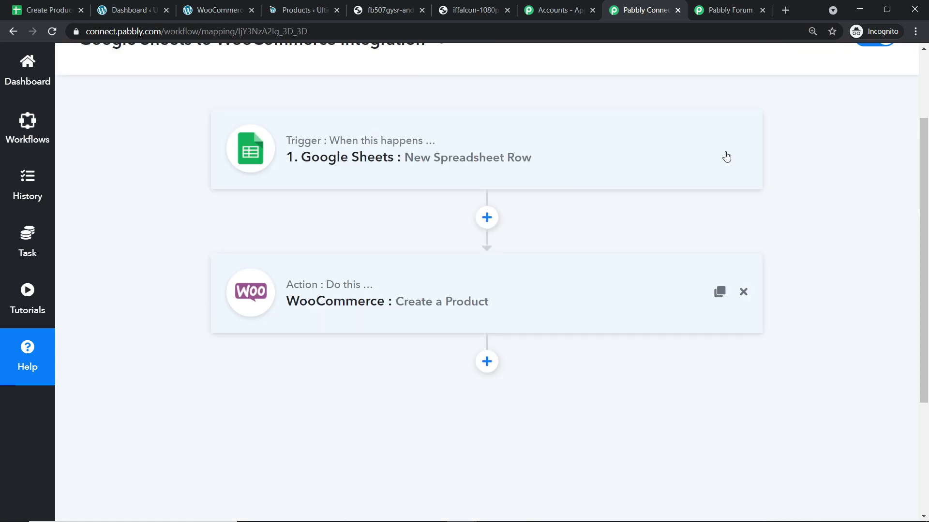
pyautogui.scroll(1, 371, 168)
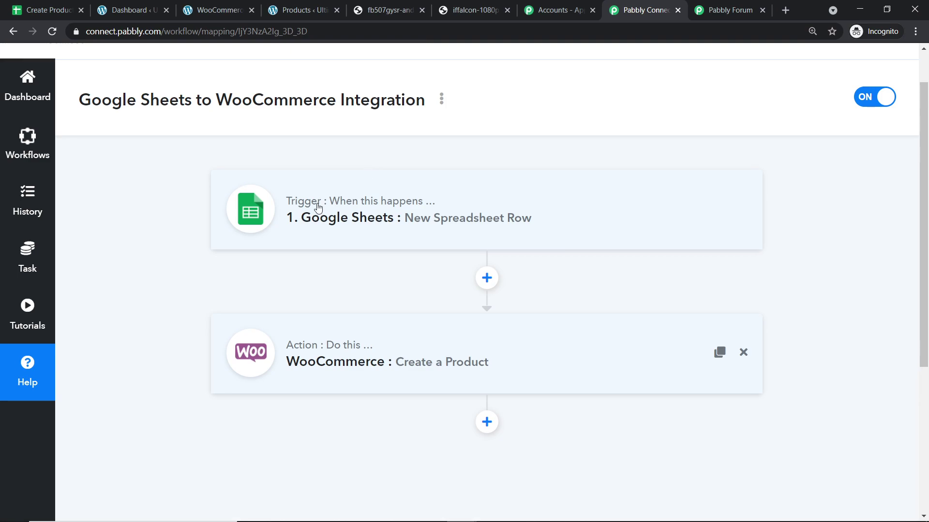